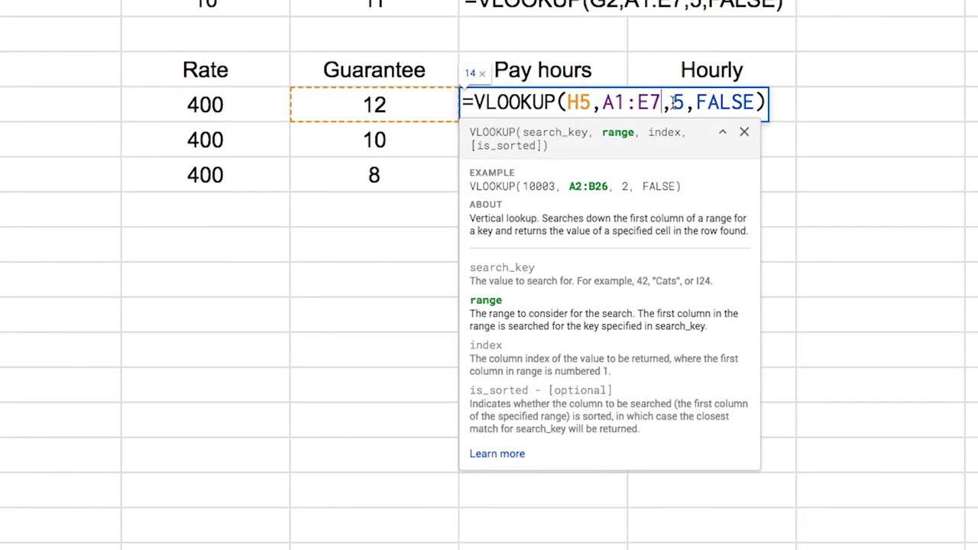
- Cycle the VLOOKUP formula's A1:E7 range through absolute and mixed references, including $A$1:$E$7 and A$1:E$7
{"action": "key", "text": "F4"}
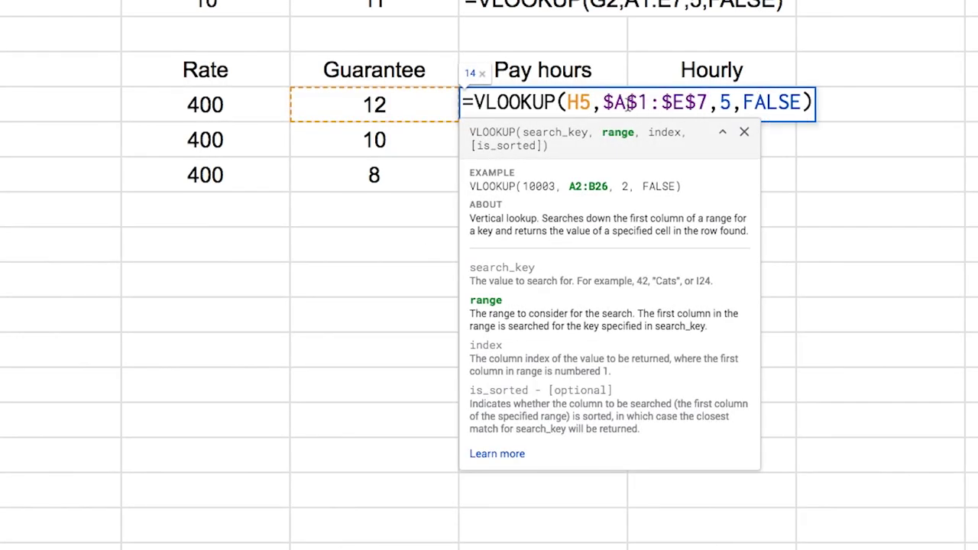
{"action": "key", "text": "F4"}
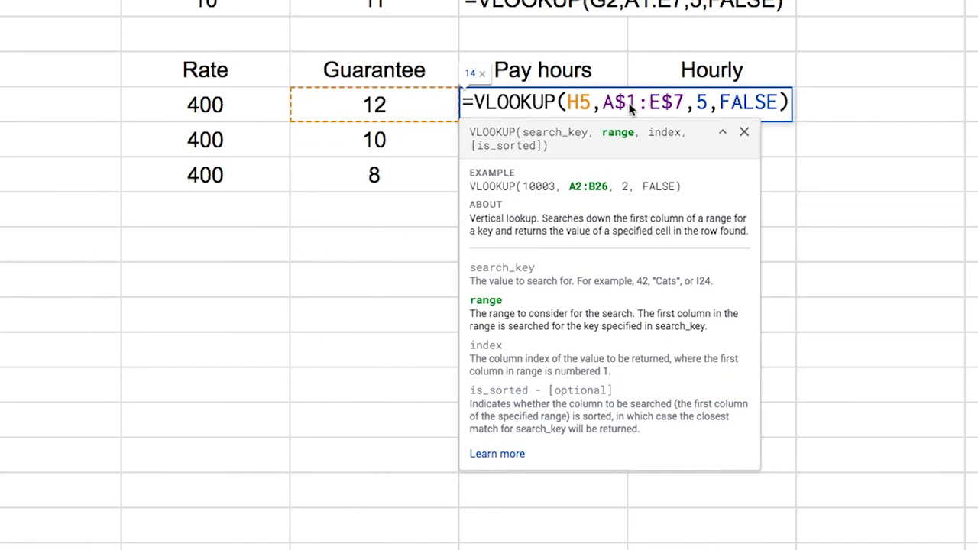
{"action": "key", "text": "F4"}
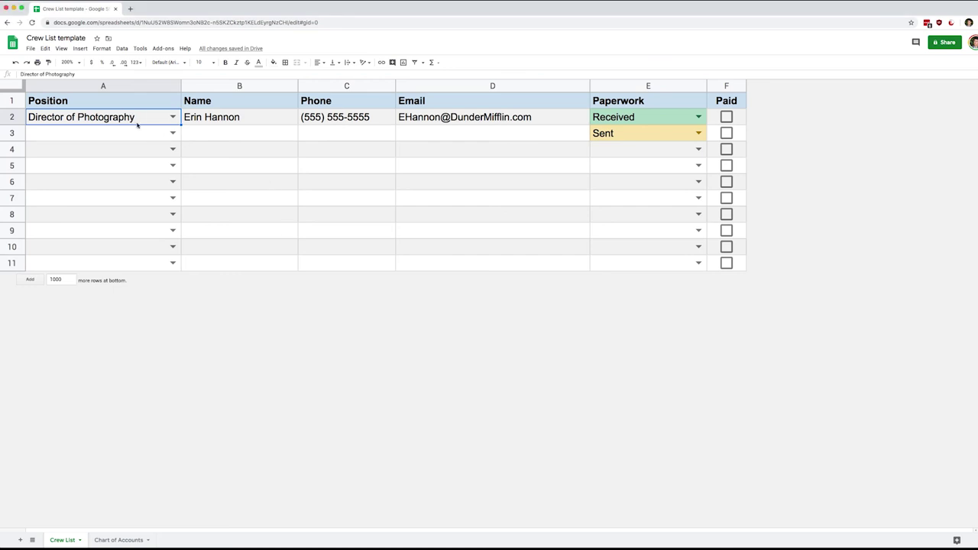
- Paste the copied crew positions, names, phone numbers and e-mails into the Crew List, starting at cell A2
{"action": "key", "text": "ctrl+v"}
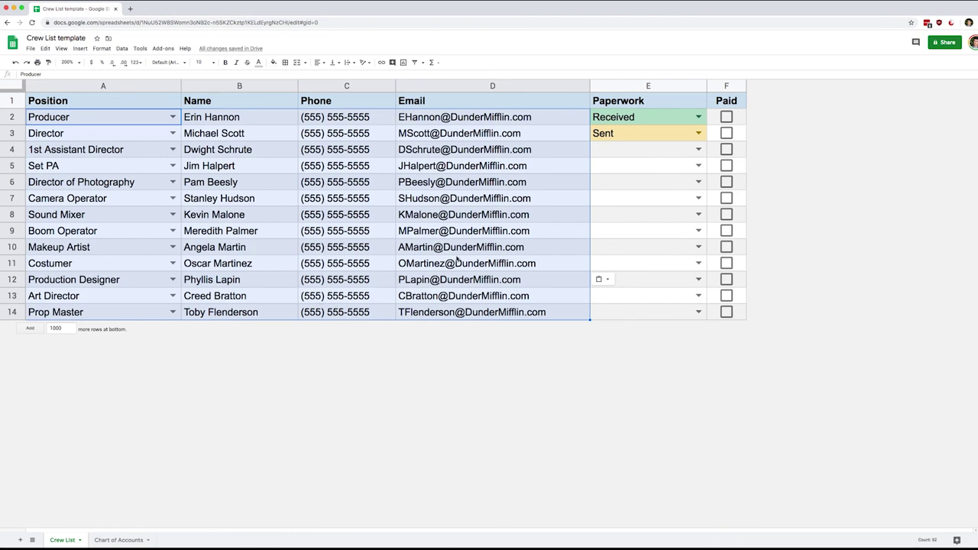
- Insert two columns, each 100 pixels wide, between the Email and Paperwork columns
{"action": "left_click", "coordinate": [545, 87]}
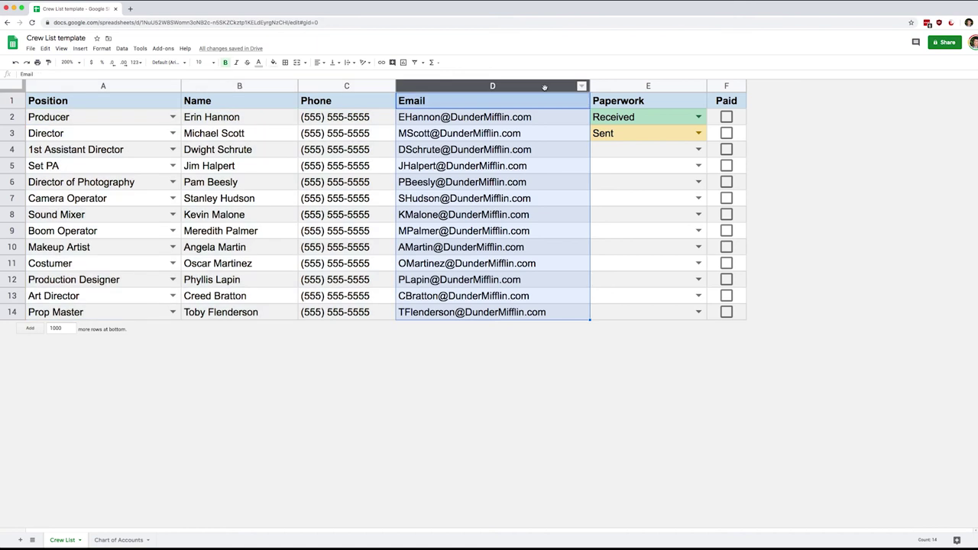
{"action": "right_click", "coordinate": [545, 89]}
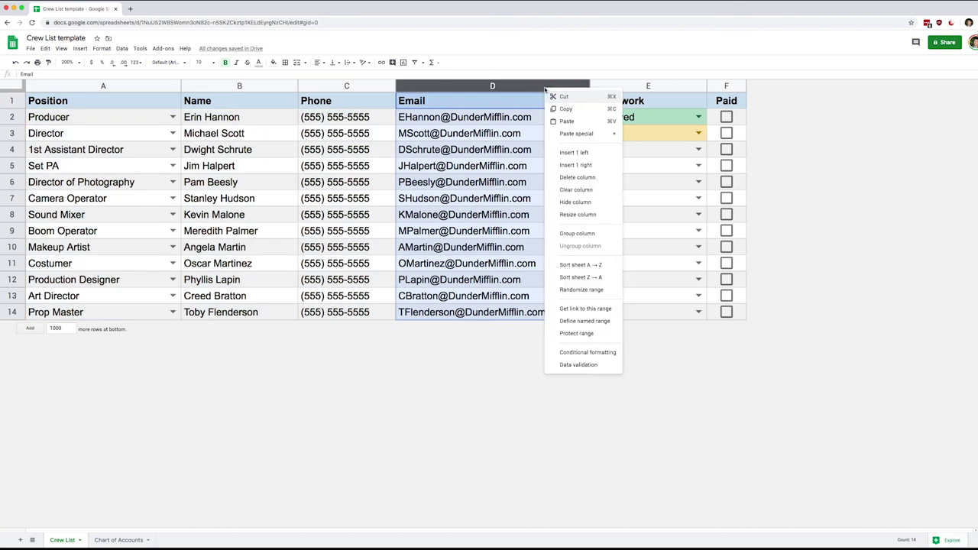
{"action": "left_click", "coordinate": [575, 166]}
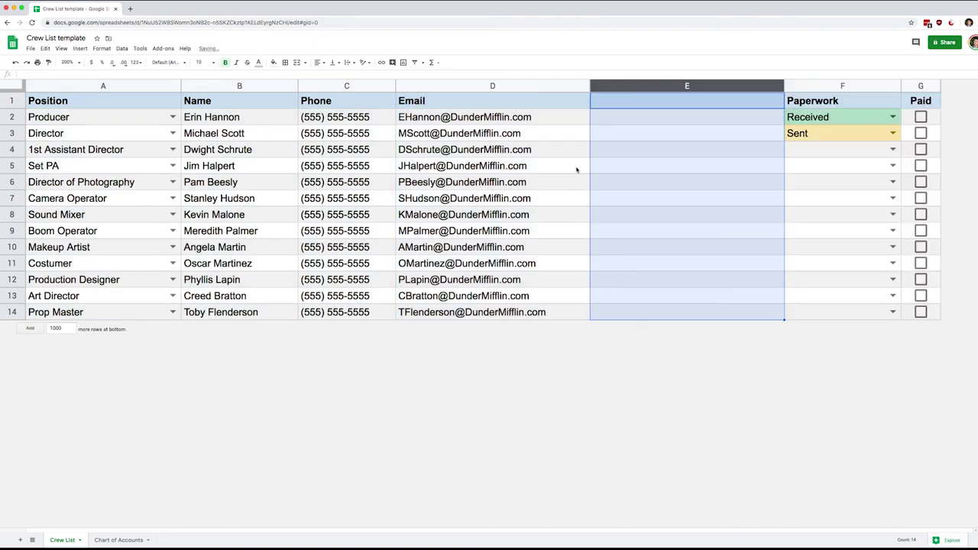
{"action": "right_click", "coordinate": [616, 84]}
{"action": "left_click", "coordinate": [662, 208]}
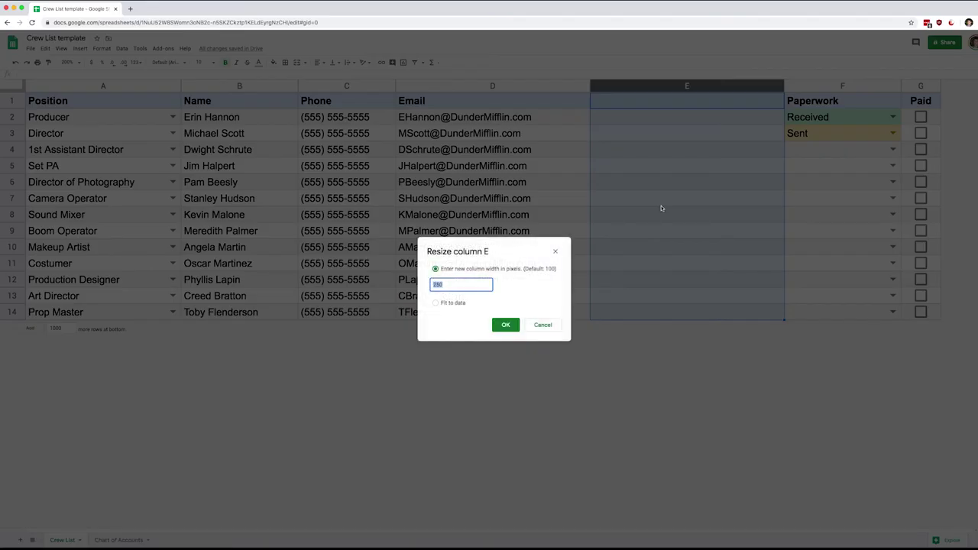
{"action": "type", "text": "100"}
{"action": "key", "text": "Return"}
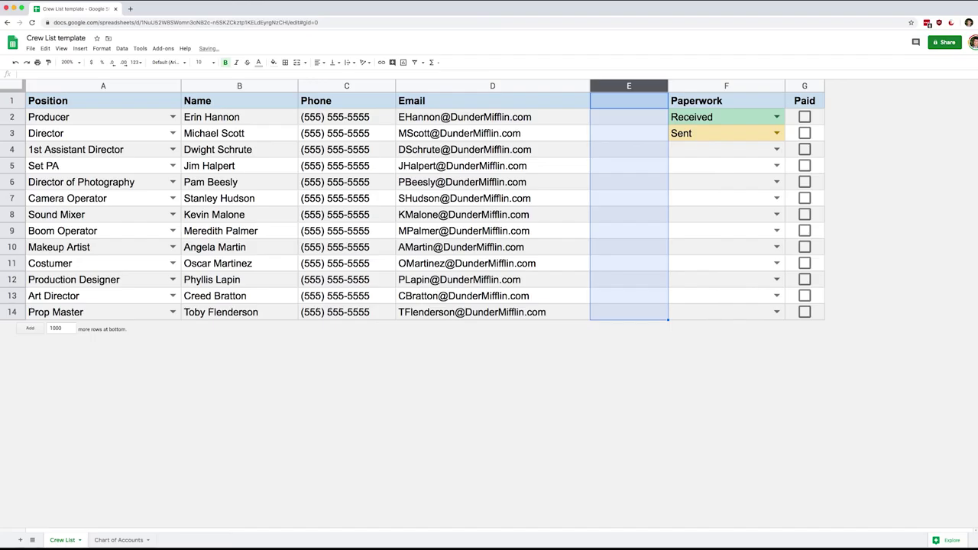
{"action": "right_click", "coordinate": [628, 85]}
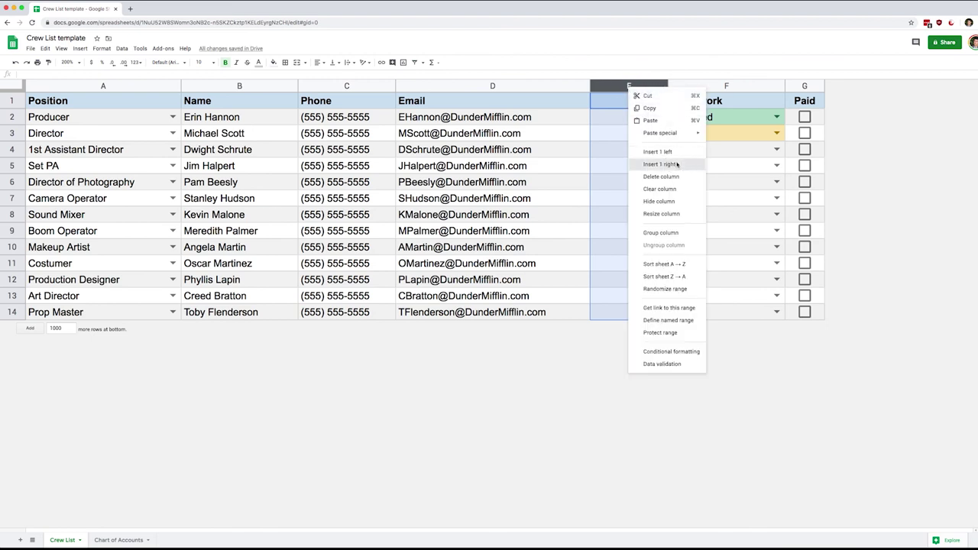
{"action": "left_click", "coordinate": [650, 165]}
- Enter the headers Rate in E1 and Guarantee in F1
{"action": "left_click", "coordinate": [640, 104]}
{"action": "type", "text": "Rate"}
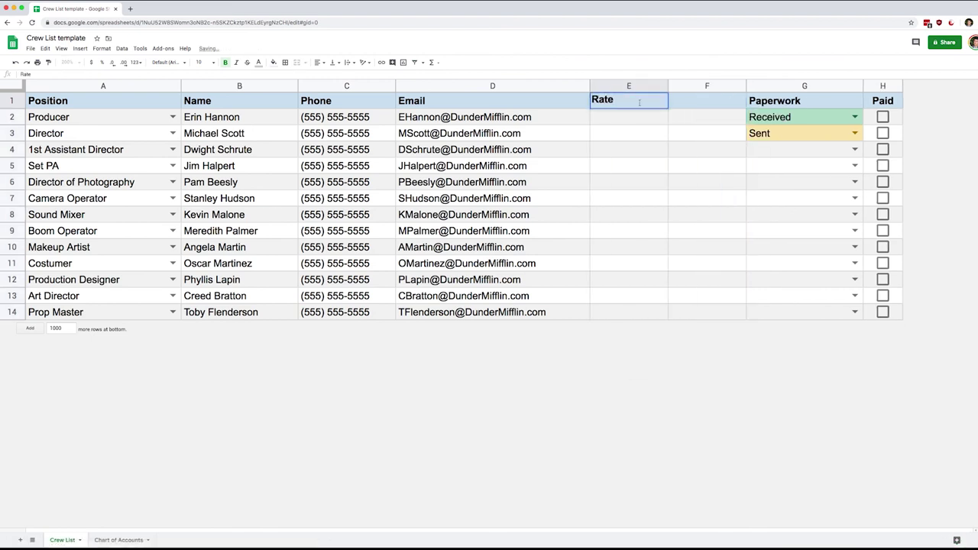
{"action": "key", "text": "Tab"}
{"action": "type", "text": "Guan"}
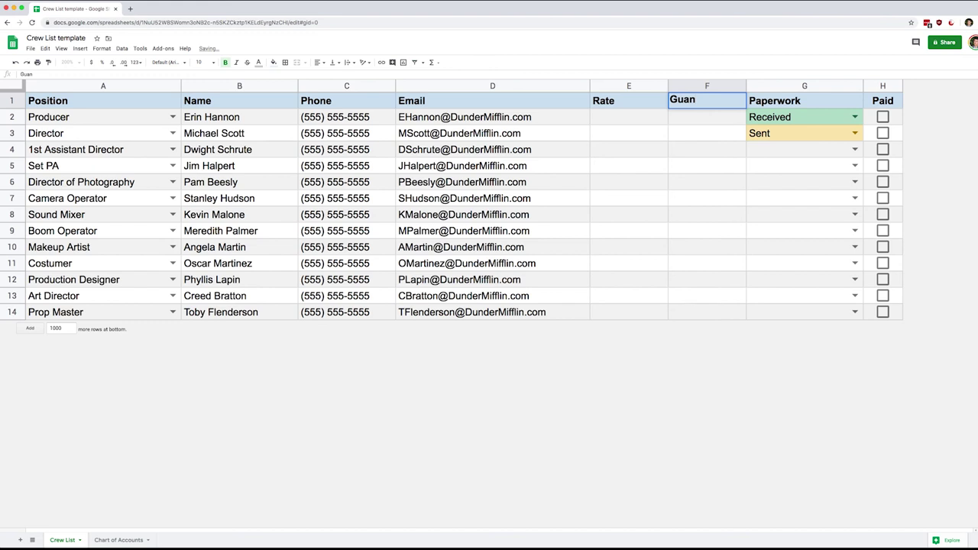
{"action": "key", "text": "BackSpace"}
{"action": "type", "text": "rantee"}
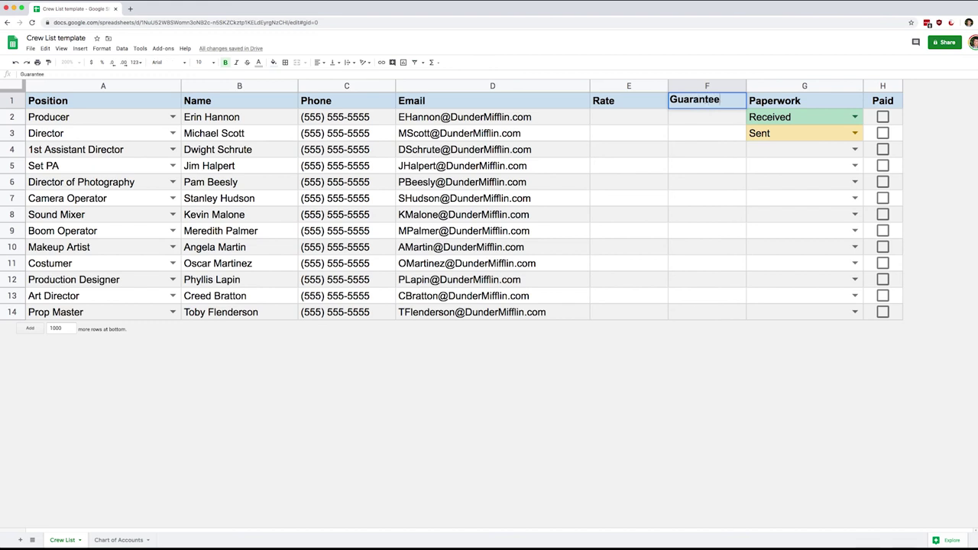
{"action": "key", "text": "Return"}
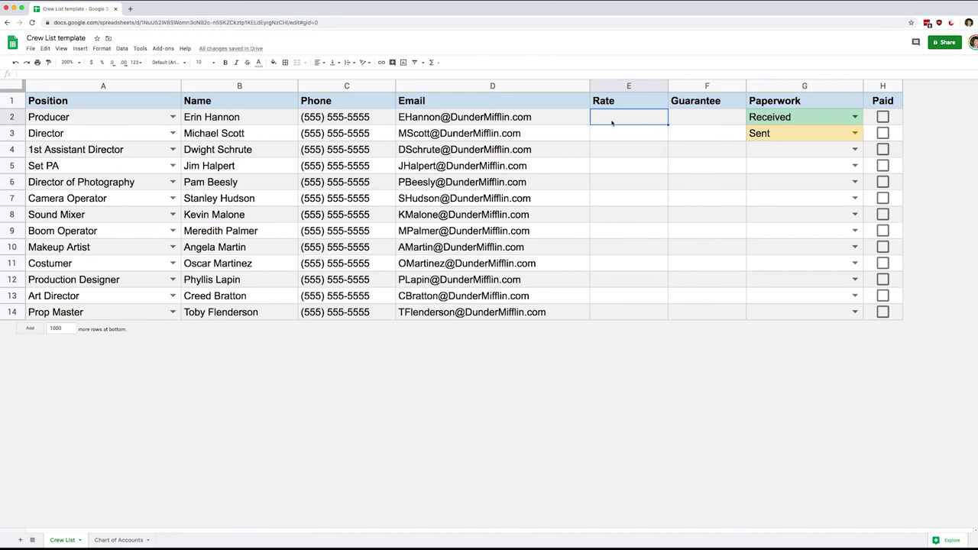
- Enter rate and guarantee for the first three crew rows: 400 and 12, 500 and Flat, 350 and 12
{"action": "type", "text": "400"}
{"action": "key", "text": "Tab"}
{"action": "type", "text": "12"}
{"action": "key", "text": "Return"}
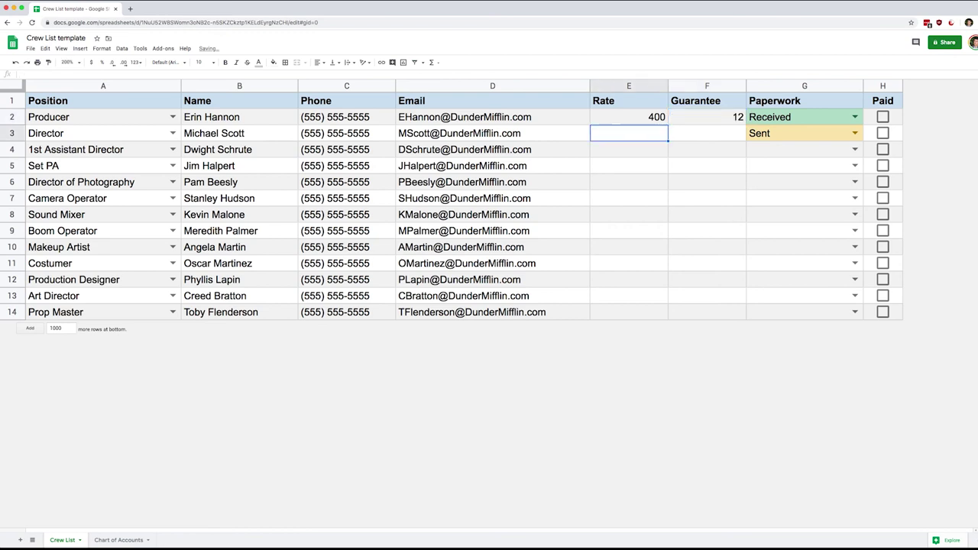
{"action": "type", "text": "500"}
{"action": "key", "text": "Tab"}
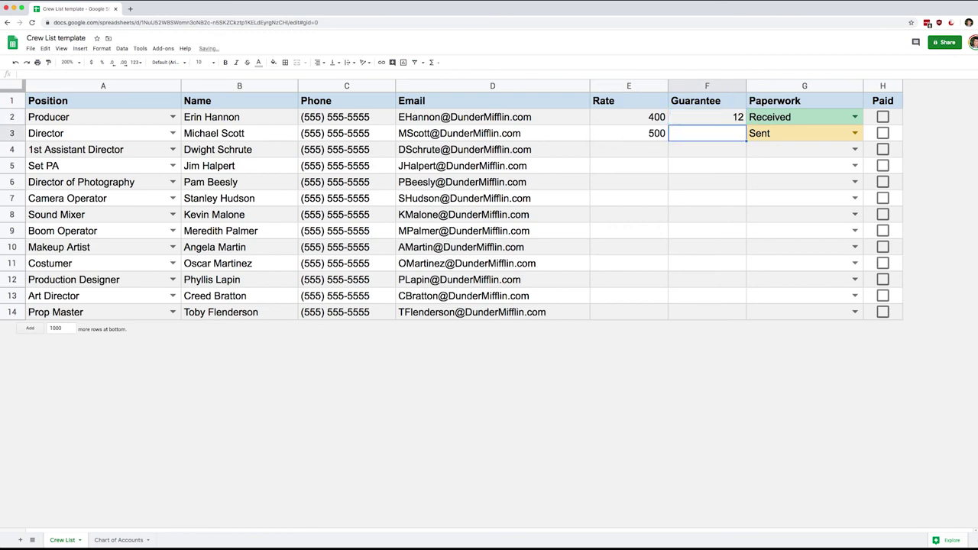
{"action": "type", "text": "Flat"}
{"action": "key", "text": "Return"}
{"action": "type", "text": "350"}
{"action": "key", "text": "Tab"}
{"action": "type", "text": "12"}
{"action": "key", "text": "Tab"}
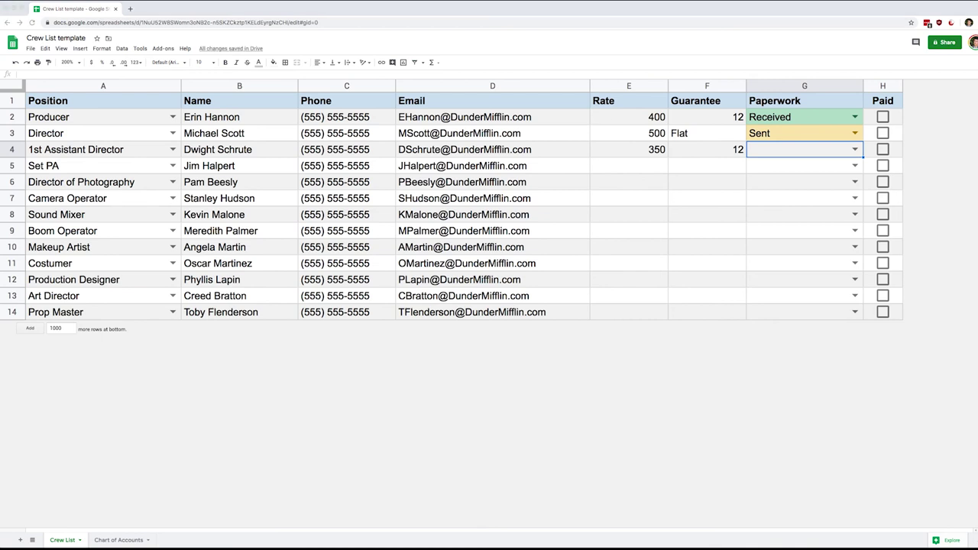
- Fill rates from E5 down with $200, $400, $300, $300, $250, $300, $300, $300, $250, $250, each with a guarantee of 12
{"action": "left_click", "coordinate": [627, 165]}
{"action": "type", "text": "$200.00\t12 $400.00\t12 $300.00\t12 $300.00\t12 $250.00\t12 $300.00\t12 $300.00\t12 $300.00\t12 $250.00\t12 $250.00\t12"}
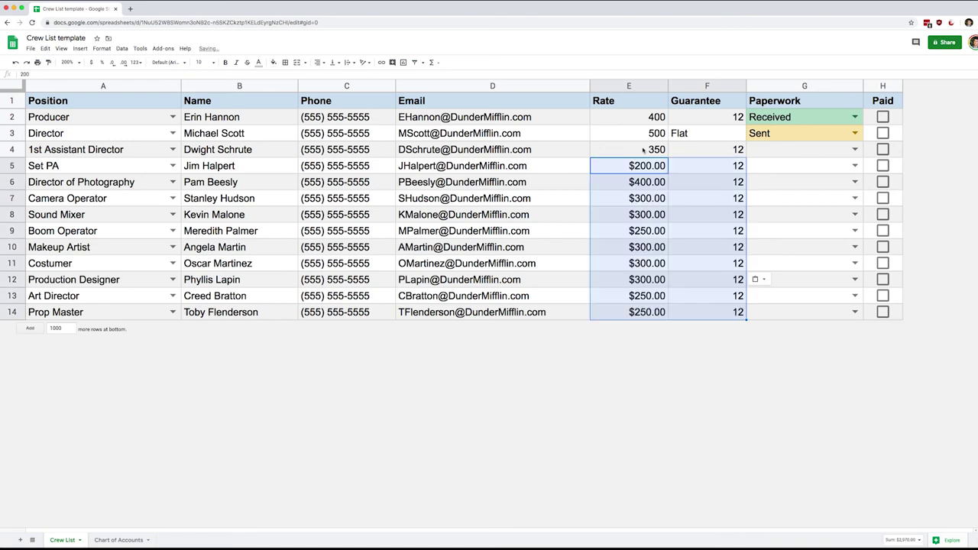
{"action": "left_click", "coordinate": [637, 177]}
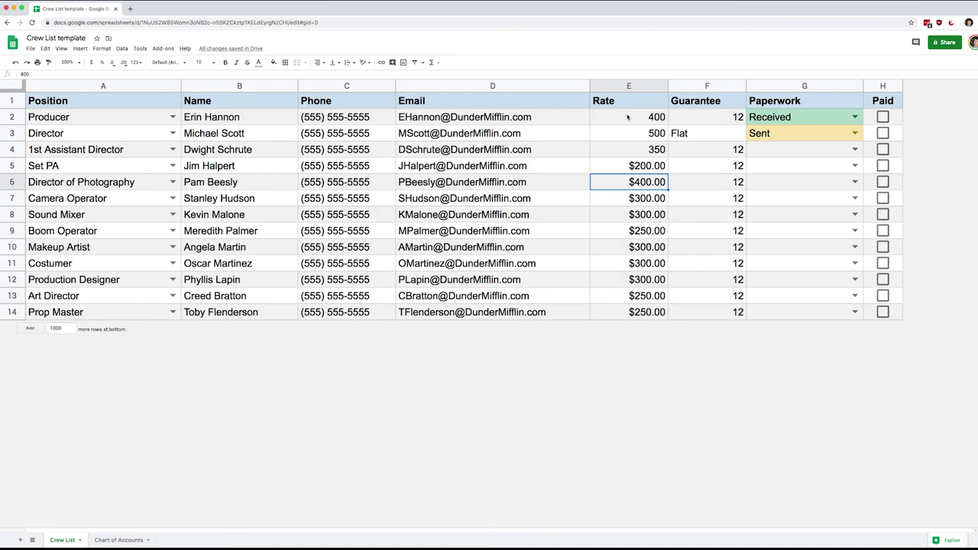
- Format the Rate column as currency and centre-align both the Rate and Guarantee columns
{"action": "left_click", "coordinate": [627, 85]}
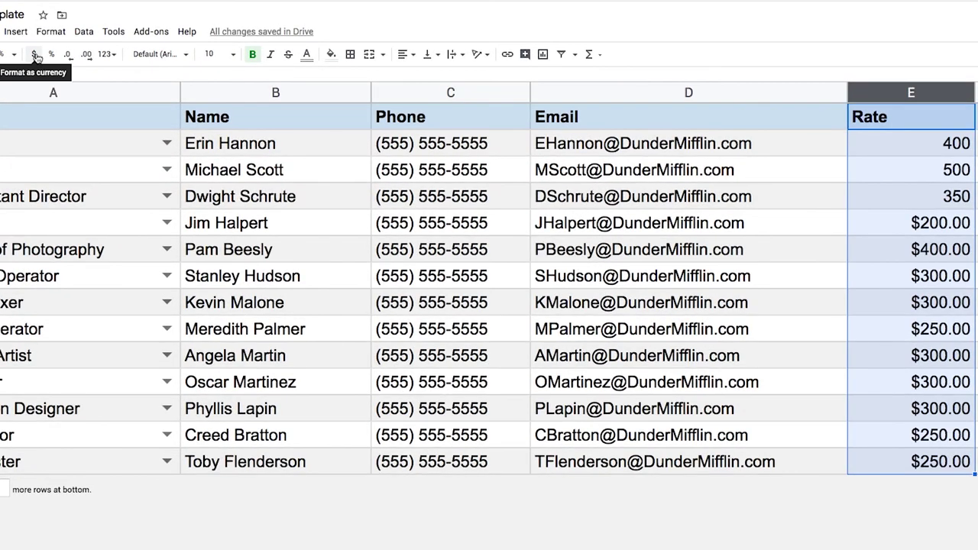
{"action": "left_click", "coordinate": [35, 55]}
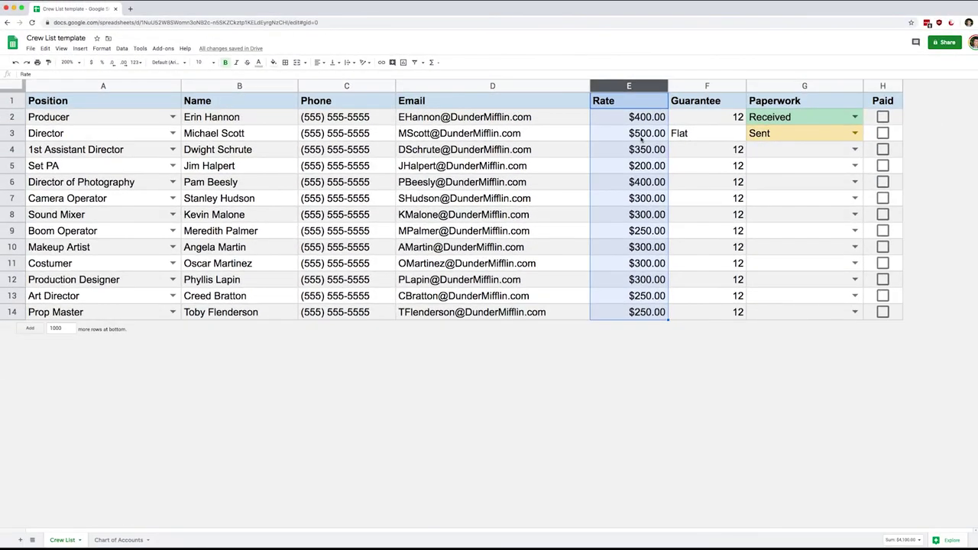
{"action": "key", "text": "super+shift+e"}
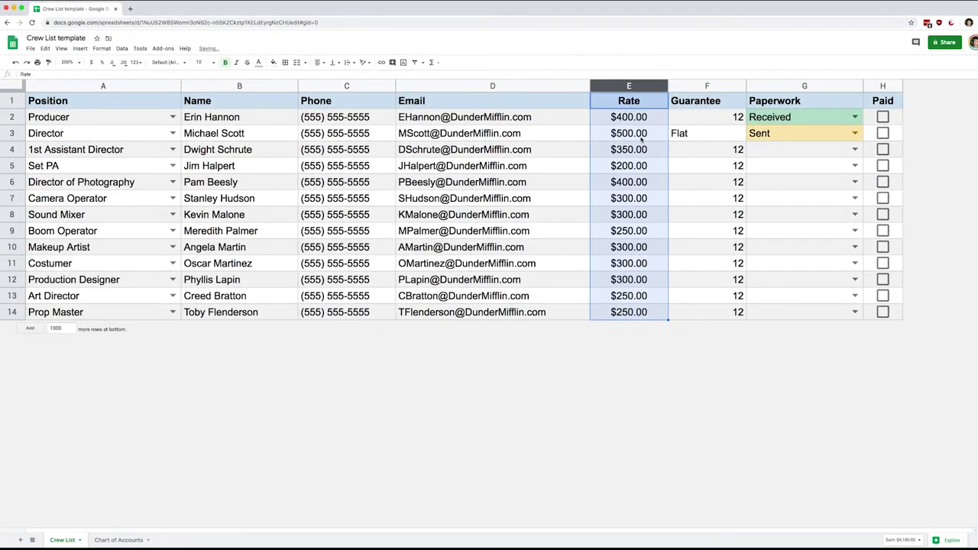
{"action": "left_click", "coordinate": [707, 86]}
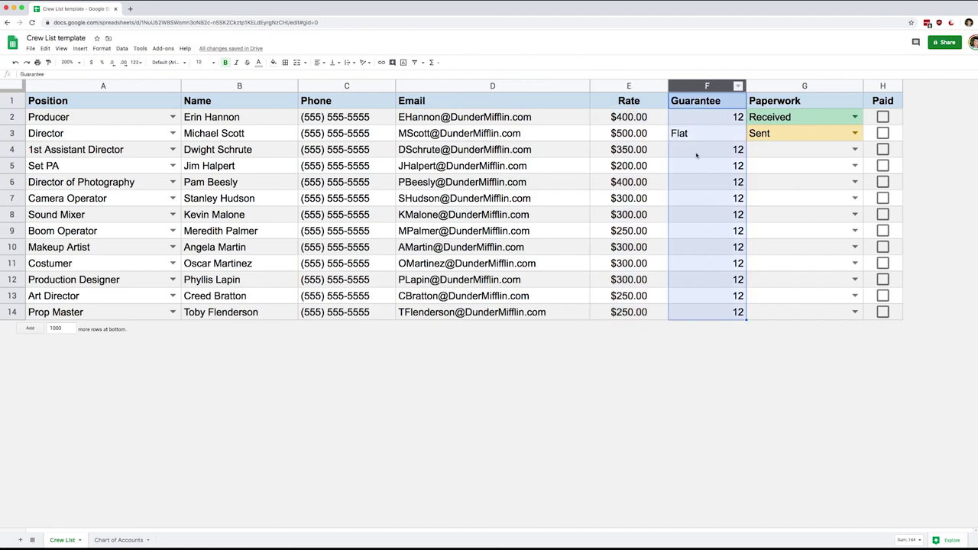
{"action": "key", "text": "super+shift+e"}
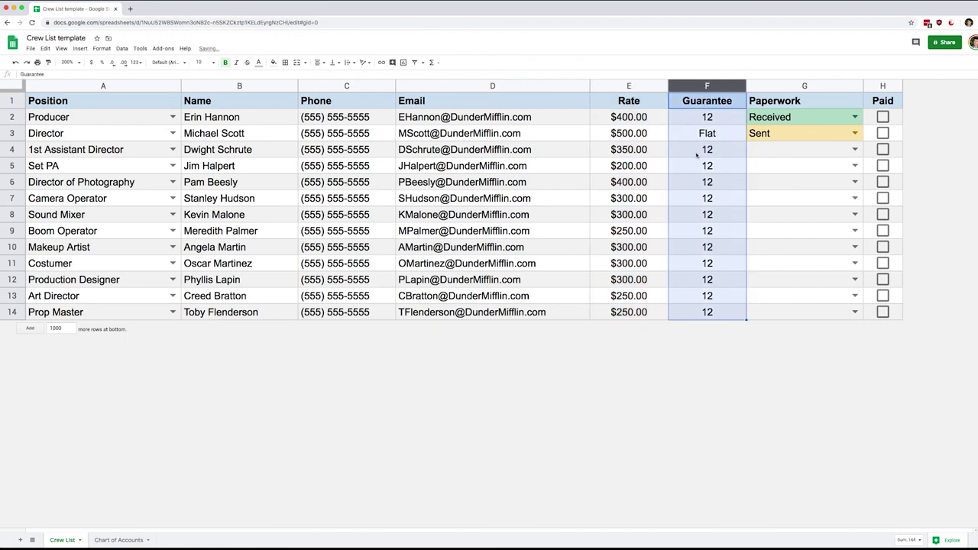
- Insert an empty row above the Director row
{"action": "left_click", "coordinate": [13, 134]}
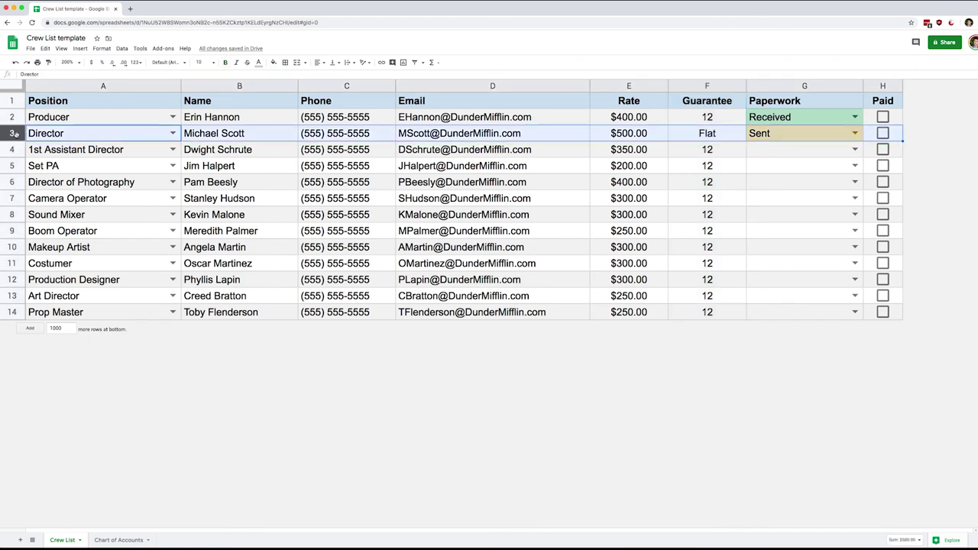
{"action": "right_click", "coordinate": [13, 134]}
{"action": "left_click", "coordinate": [46, 199]}
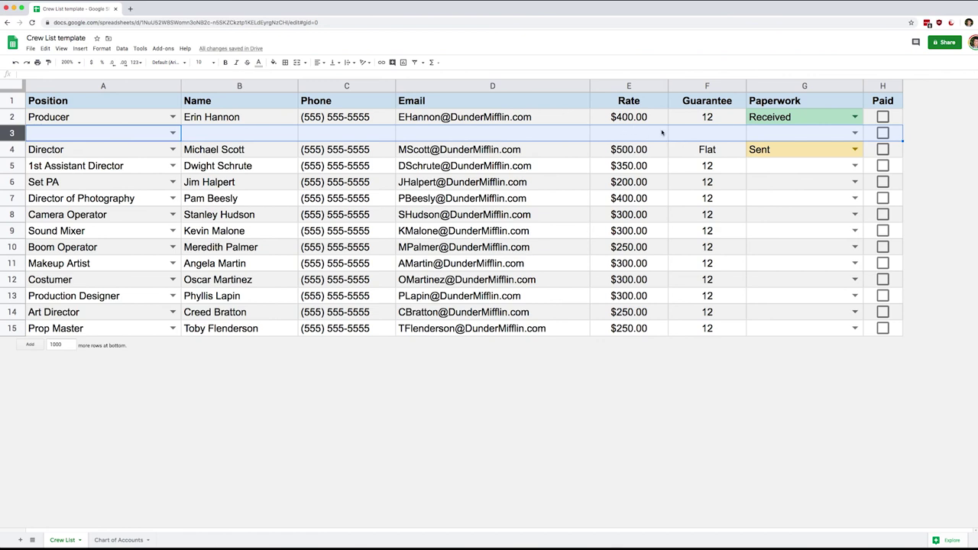
{"action": "left_click", "coordinate": [718, 134]}
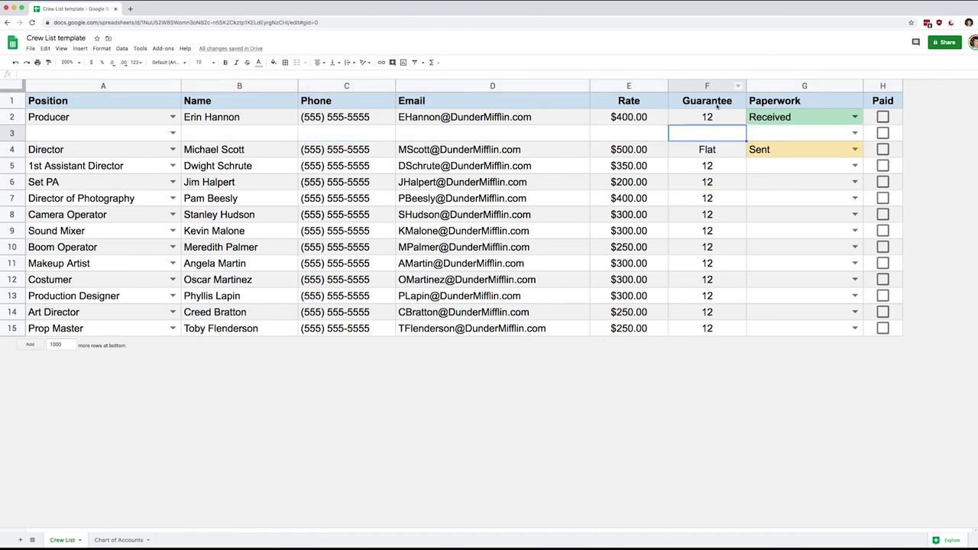
{"action": "left_click_drag", "start_coordinate": [649, 119], "coordinate": [713, 122]}
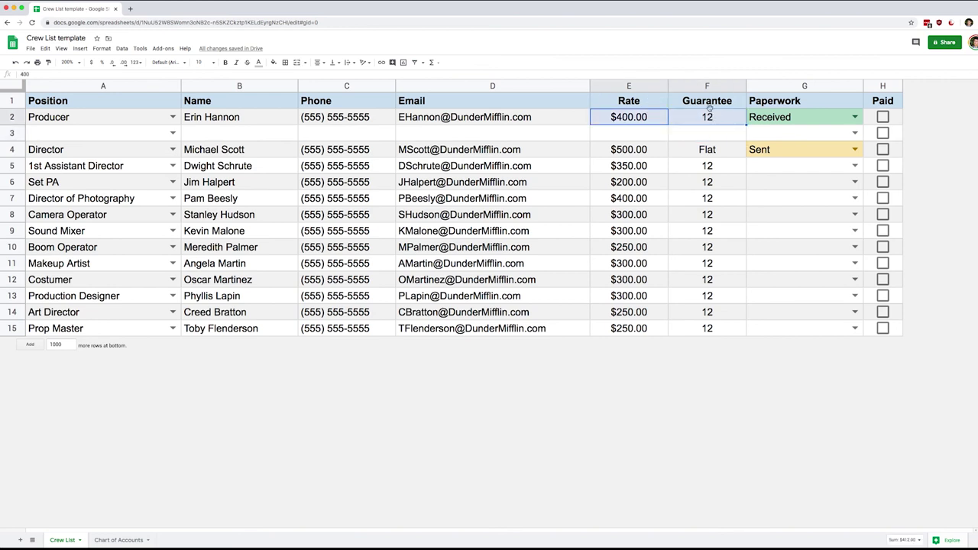
- Insert a column after Guarantee and enter "Houlry" as its header in G1
{"action": "left_click", "coordinate": [705, 86]}
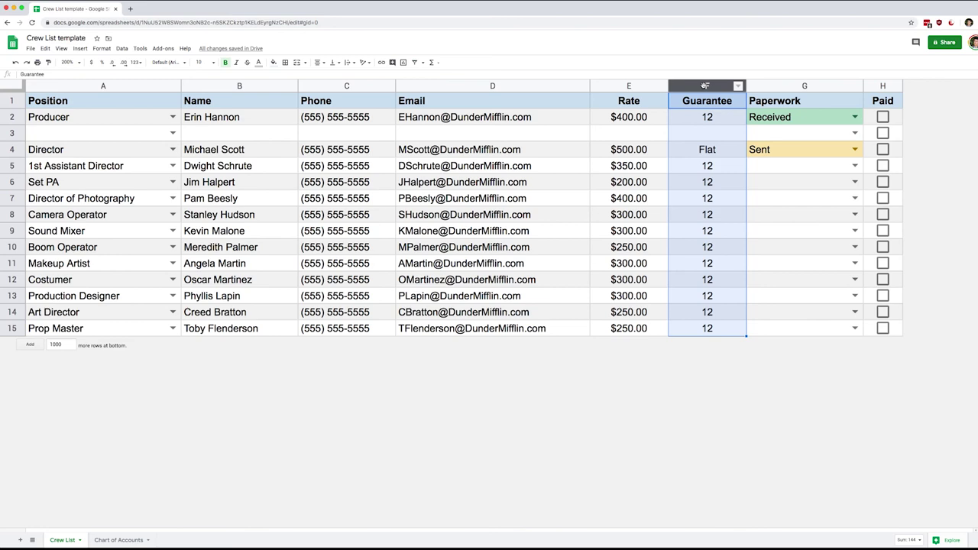
{"action": "right_click", "coordinate": [705, 86]}
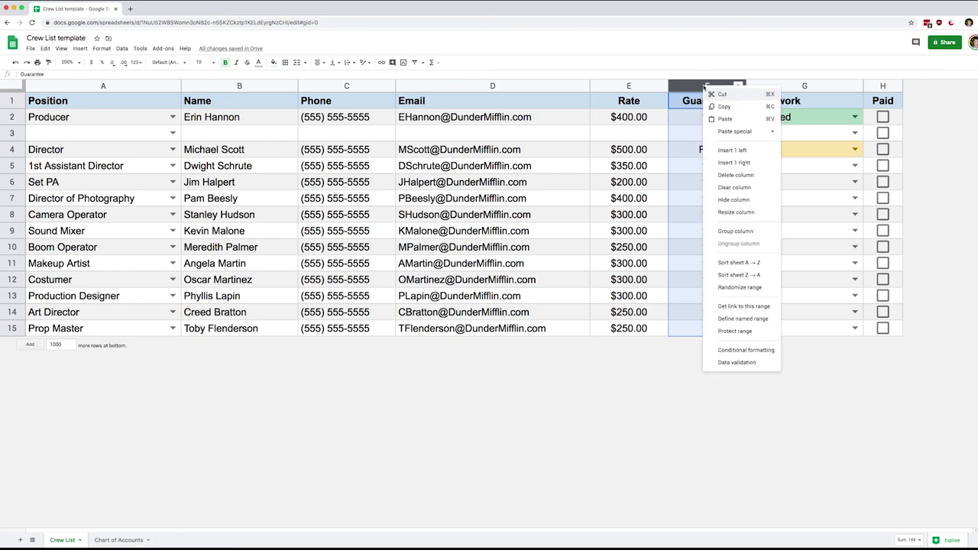
{"action": "left_click", "coordinate": [746, 164]}
{"action": "left_click", "coordinate": [765, 101]}
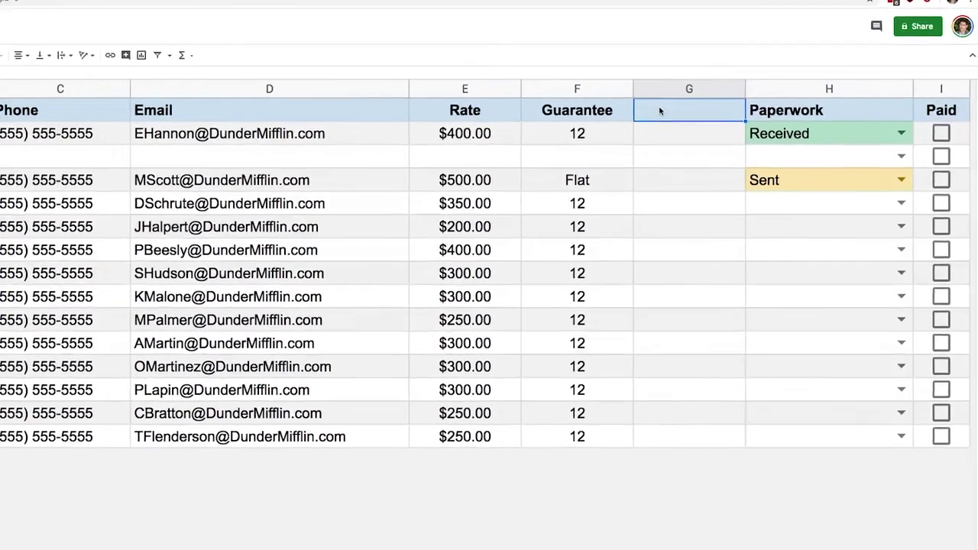
{"action": "type", "text": "Hourly"}
{"action": "key", "text": "Return"}
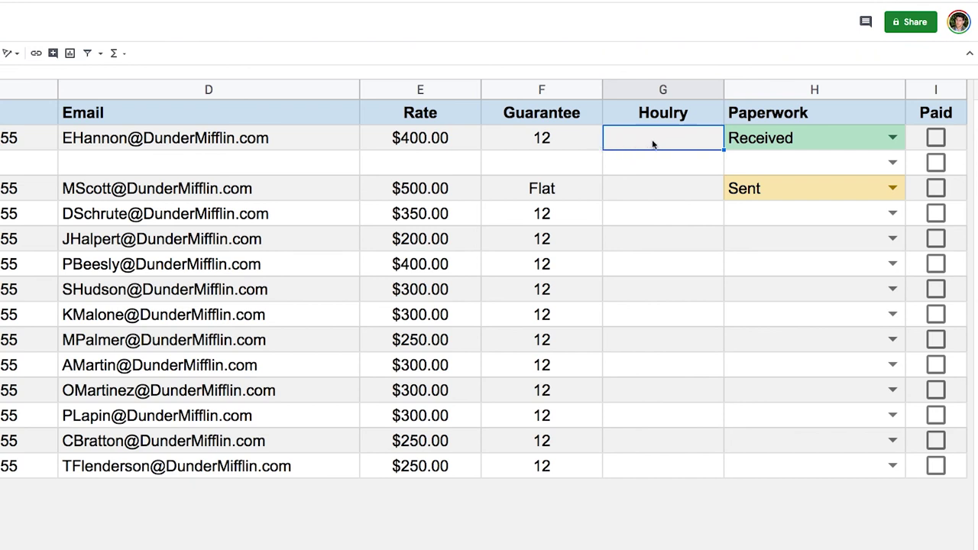
- Calculate the Producer's hourly rate in G2 by dividing Rate by Guarantee with the formula =E2/F2
{"action": "type", "text": "="}
{"action": "left_click", "coordinate": [447, 144]}
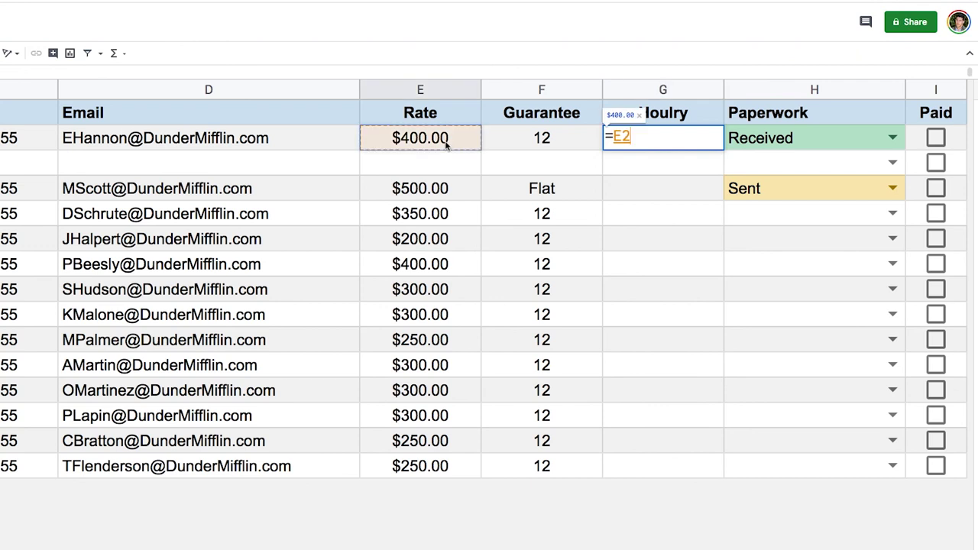
{"action": "type", "text": "/"}
{"action": "left_click", "coordinate": [531, 146]}
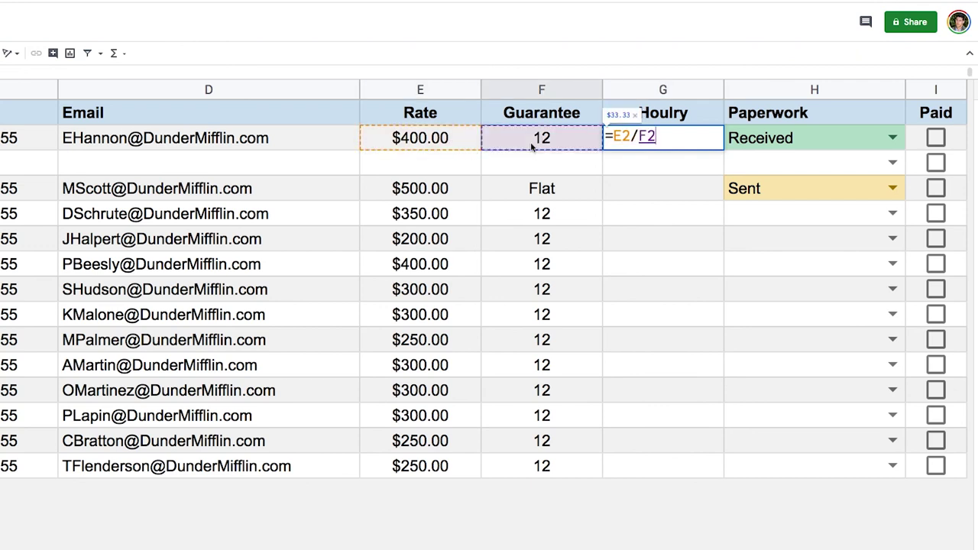
{"action": "key", "text": "Return"}
{"action": "left_click", "coordinate": [662, 138]}
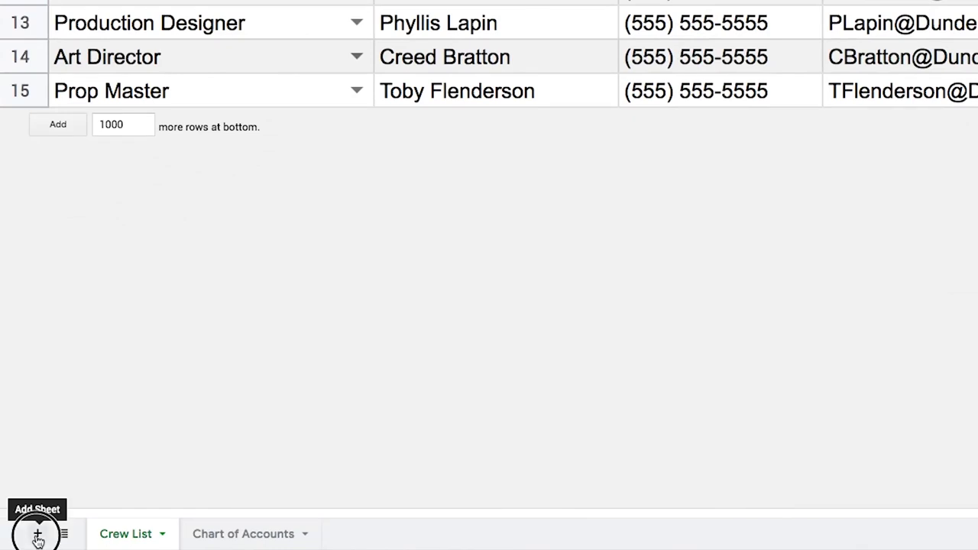
- Add a new sheet to the spreadsheet and name it "Guarantees"
{"action": "left_click", "coordinate": [37, 534]}
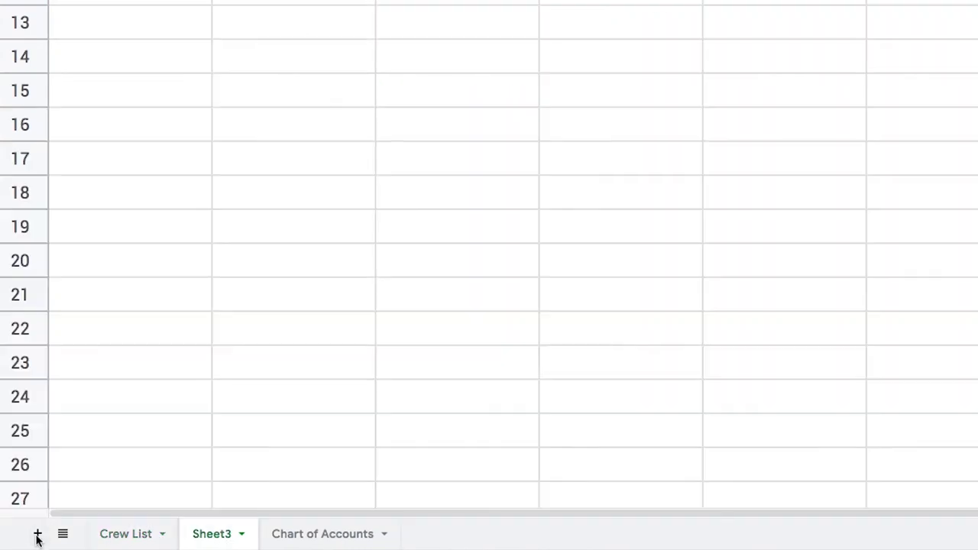
{"action": "double_click", "coordinate": [216, 536]}
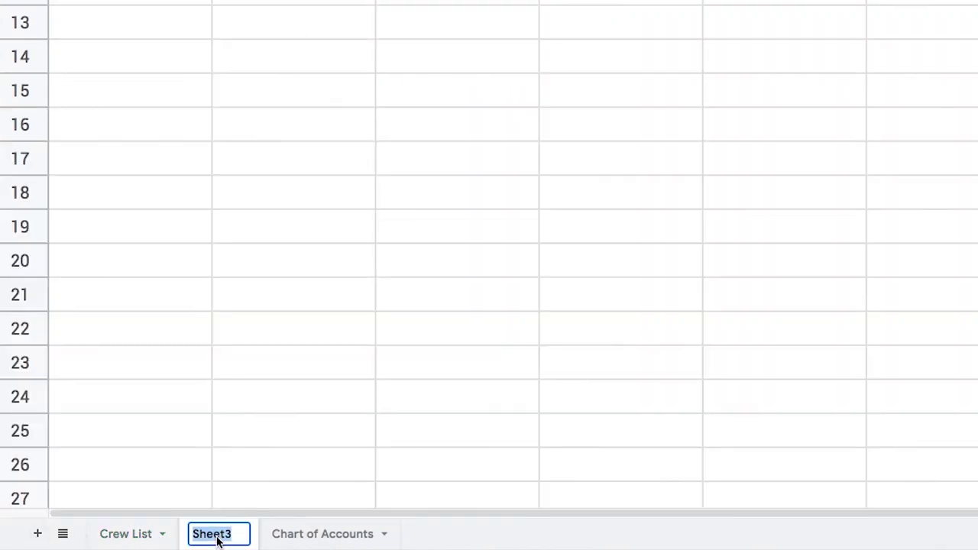
{"action": "type", "text": "G"}
{"action": "key", "text": "BackSpace"}
{"action": "type", "text": "Guara"}
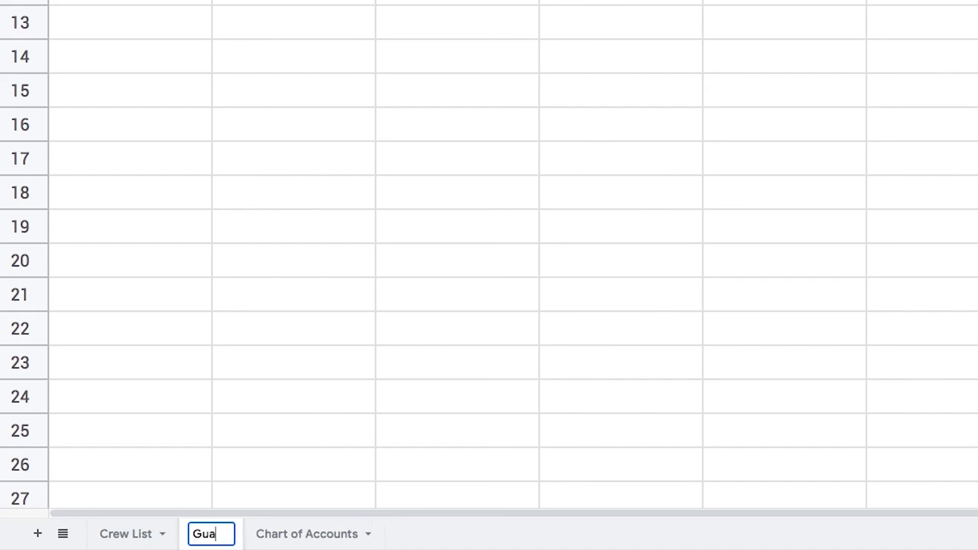
{"action": "type", "text": "ntees"}
{"action": "key", "text": "Return"}
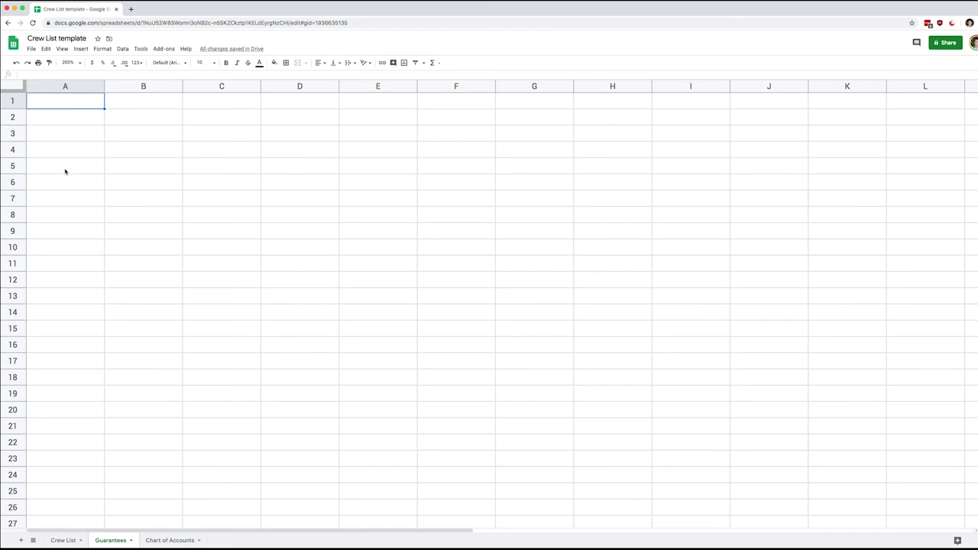
- Enter the headers Guarantee, x1, x1.5, x2 and Pay hours across A1:E1 of the Guarantees sheet
{"action": "left_click", "coordinate": [68, 102]}
{"action": "type", "text": "Gua"}
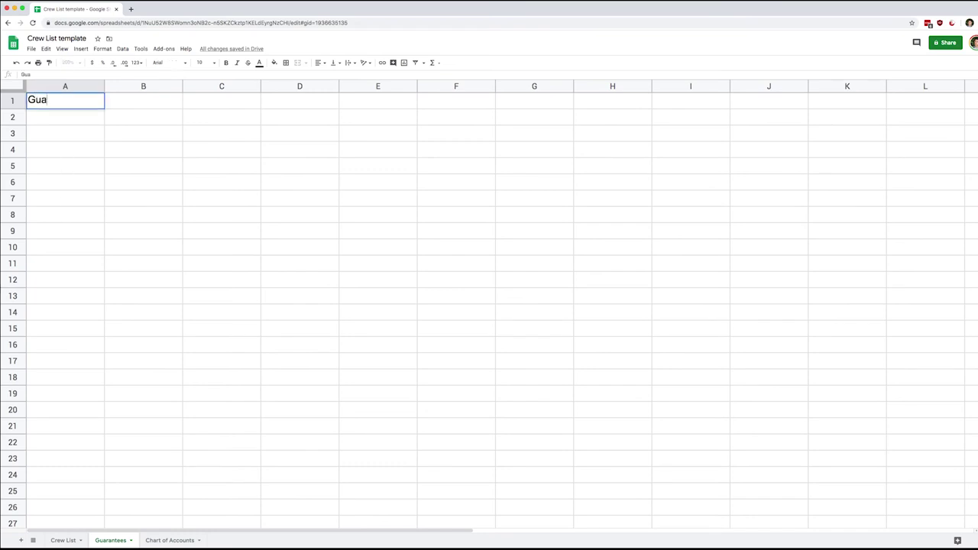
{"action": "type", "text": "rantee"}
{"action": "key", "text": "Tab"}
{"action": "type", "text": "x1"}
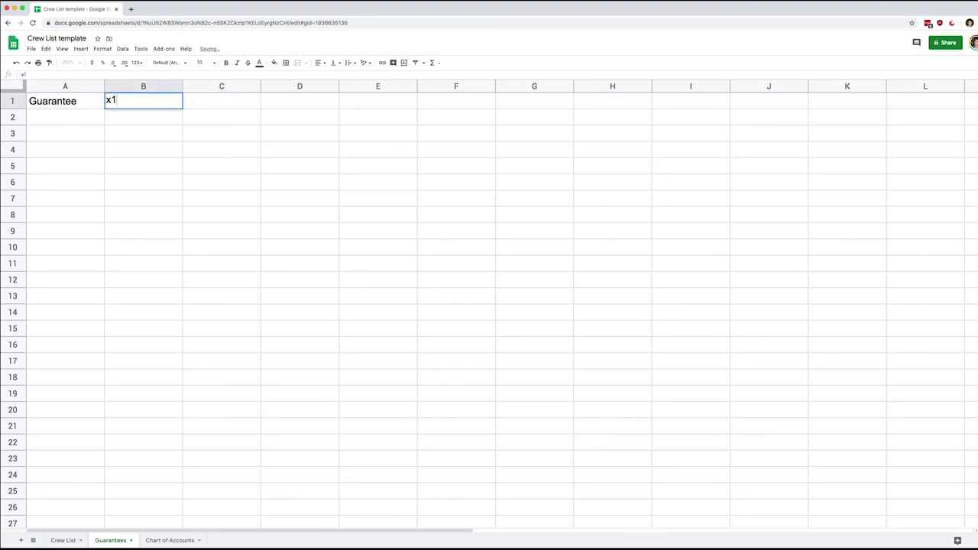
{"action": "key", "text": "Tab"}
{"action": "type", "text": "x1.5"}
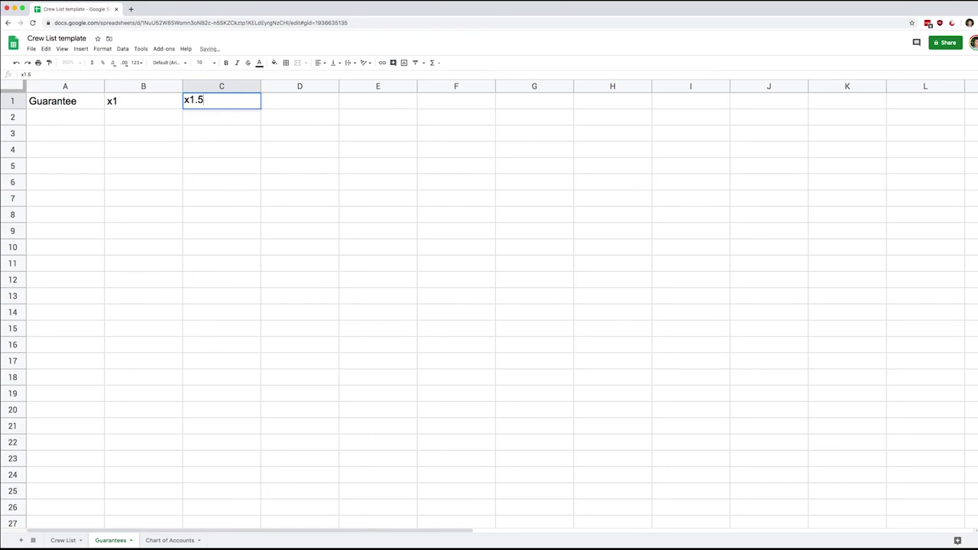
{"action": "key", "text": "Tab"}
{"action": "type", "text": "x2"}
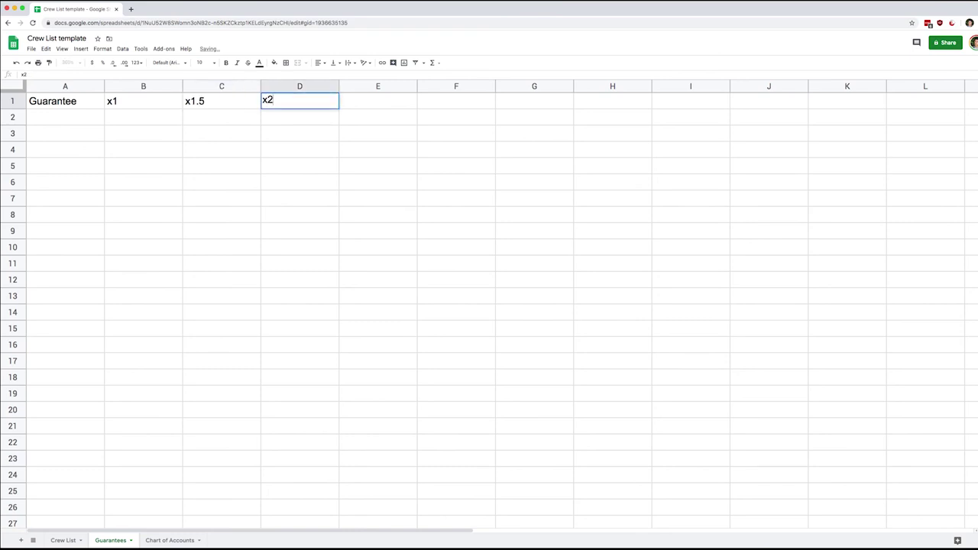
{"action": "key", "text": "Tab"}
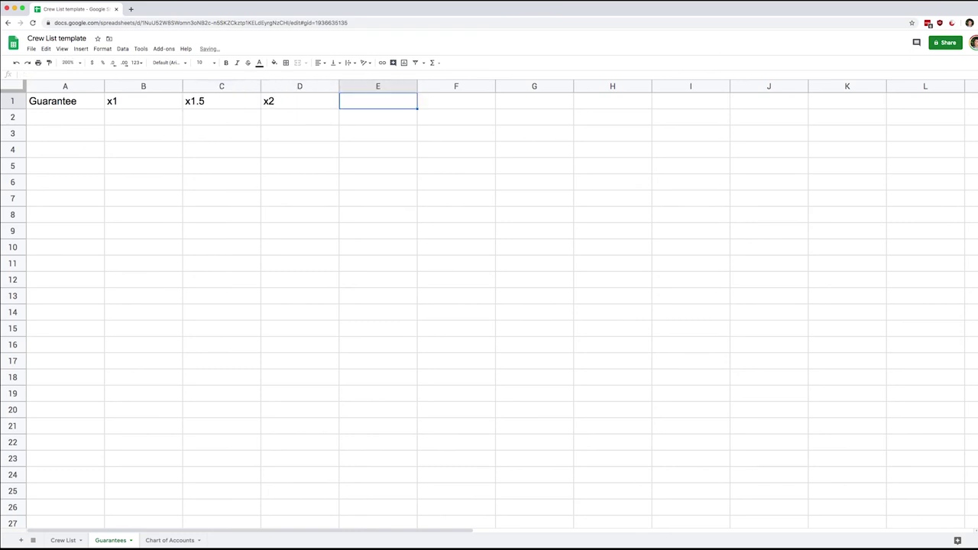
{"action": "type", "text": "P"}
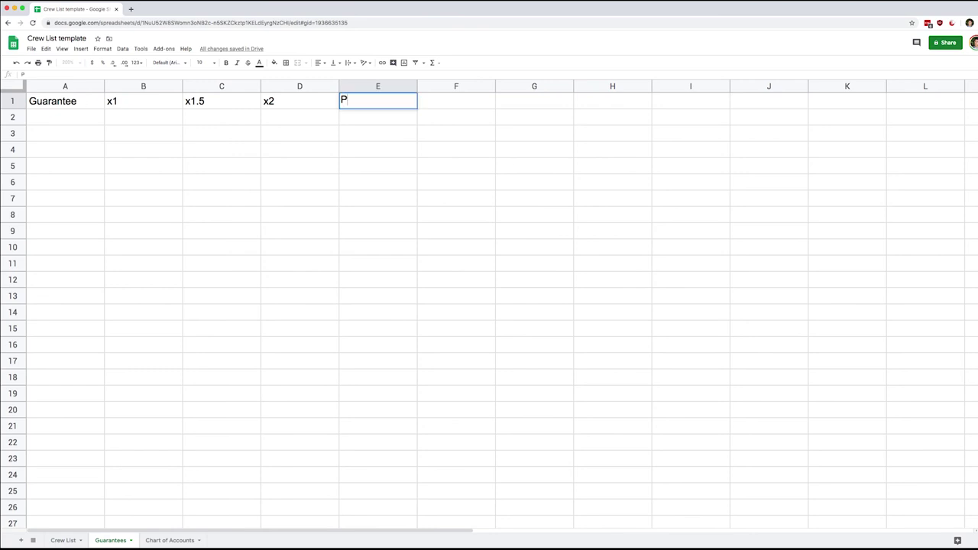
{"action": "type", "text": "ay hours"}
{"action": "key", "text": "Return"}
- Centre-align columns A through E
{"action": "left_click_drag", "start_coordinate": [65, 86], "coordinate": [360, 84]}
{"action": "key", "text": "super+shift+e"}
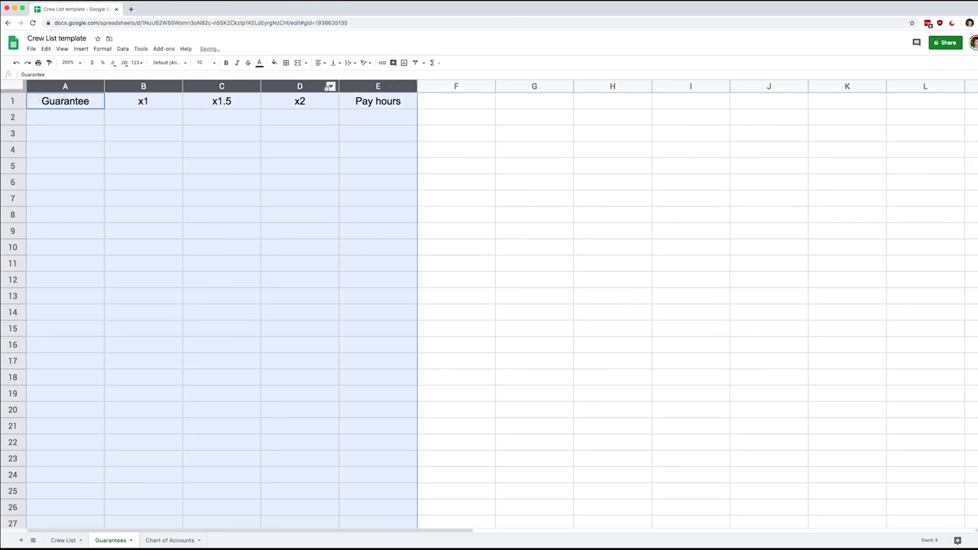
{"action": "left_click", "coordinate": [275, 119]}
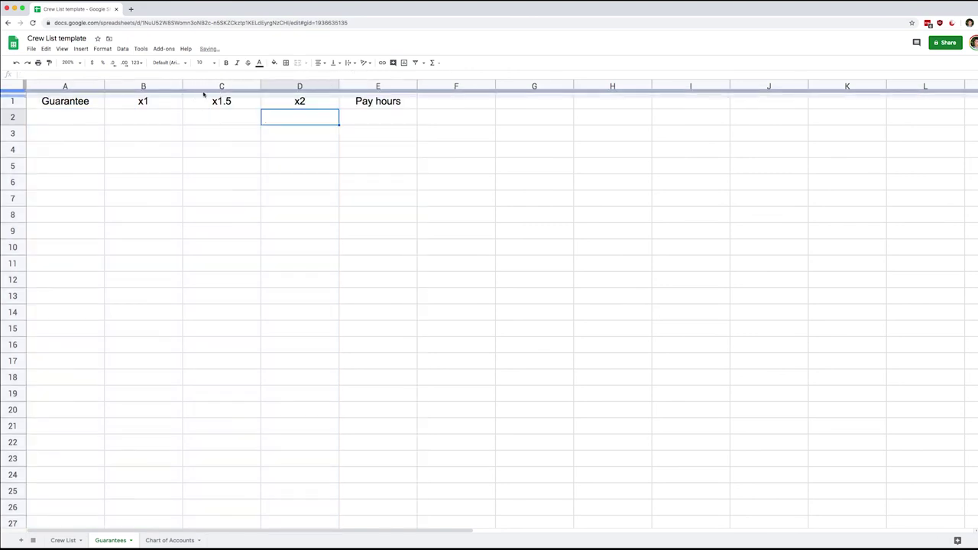
- Resize the x1, x1.5 and x2 columns to a width of 50 pixels
{"action": "left_click_drag", "start_coordinate": [161, 87], "coordinate": [309, 88]}
{"action": "right_click", "coordinate": [309, 88]}
{"action": "left_click", "coordinate": [356, 215]}
{"action": "type", "text": "50"}
{"action": "key", "text": "Return"}
- Fill row 2 for the 8-hour guarantee with 8 at x1, 0 at x1.5 and 0 at x2
{"action": "left_click", "coordinate": [66, 117]}
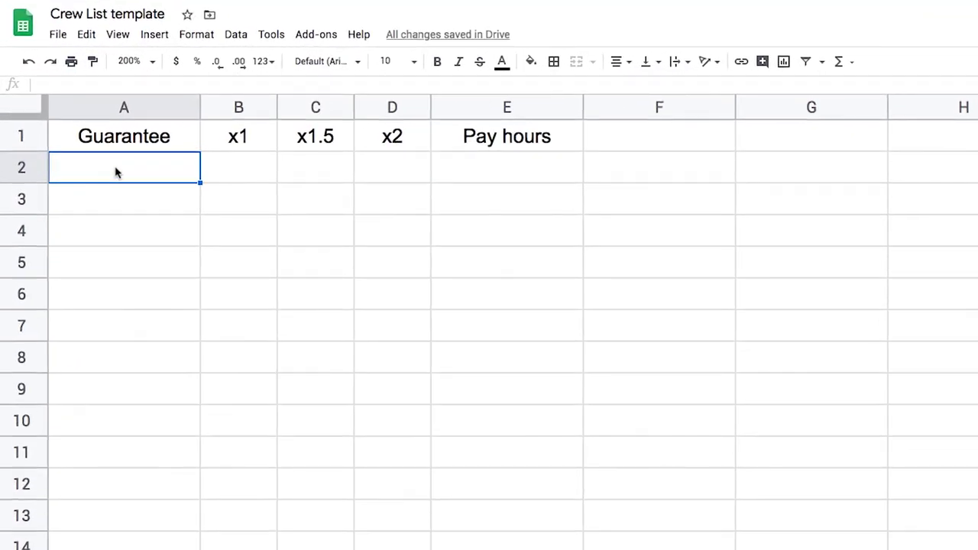
{"action": "double_click", "coordinate": [116, 173]}
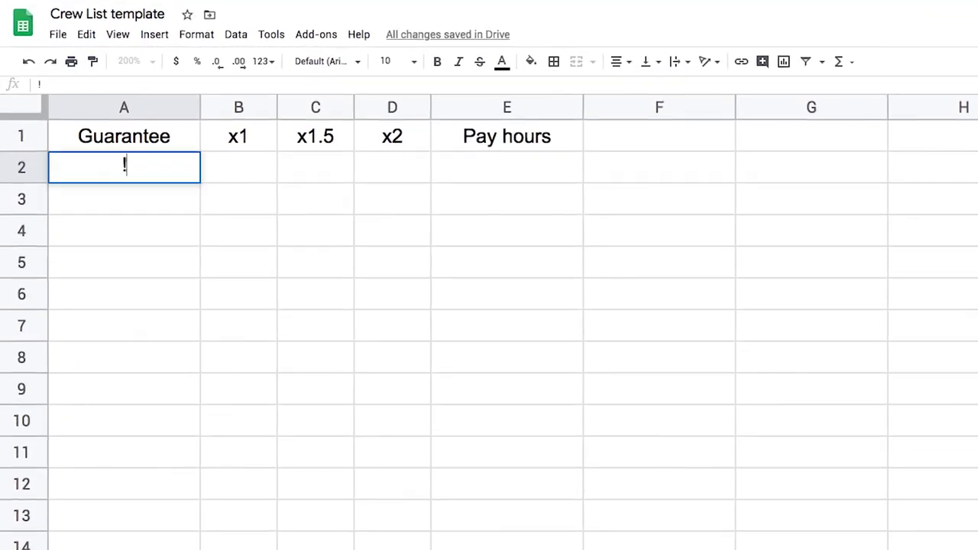
{"action": "type", "text": "8"}
{"action": "key", "text": "Tab"}
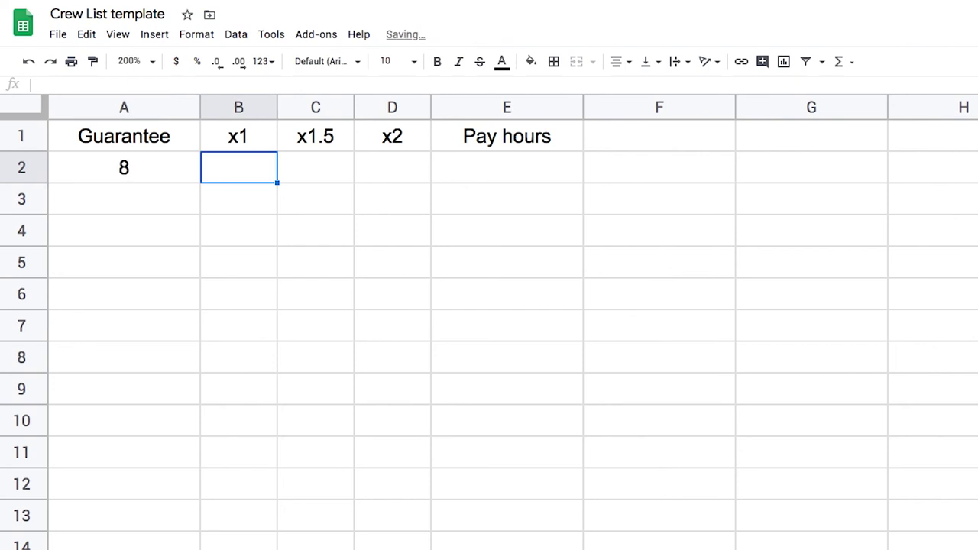
{"action": "type", "text": "8"}
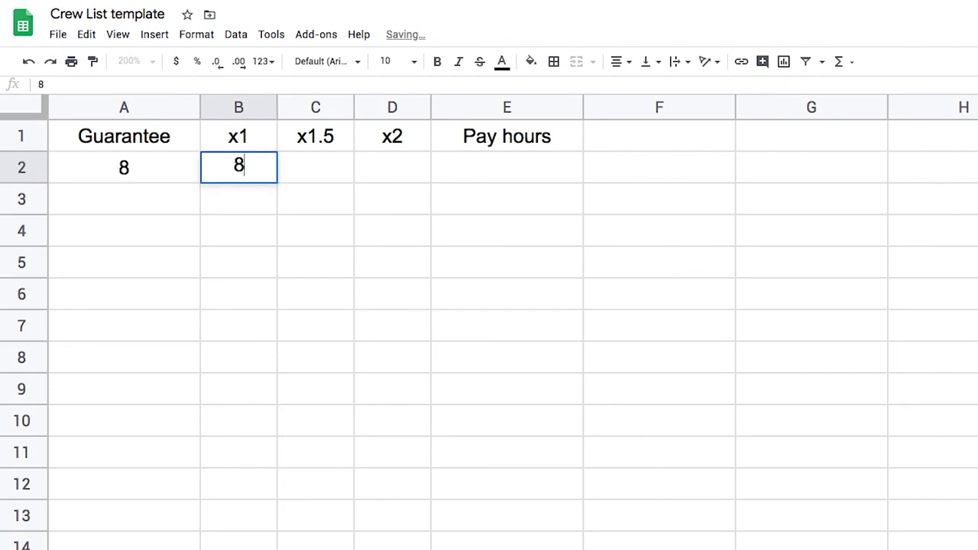
{"action": "key", "text": "Tab"}
{"action": "type", "text": "0"}
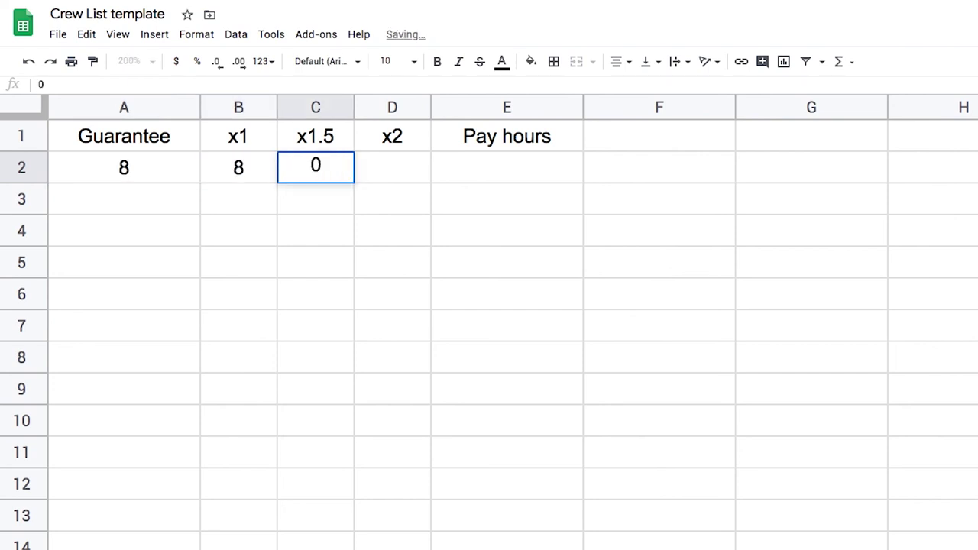
{"action": "key", "text": "Tab"}
{"action": "type", "text": "0"}
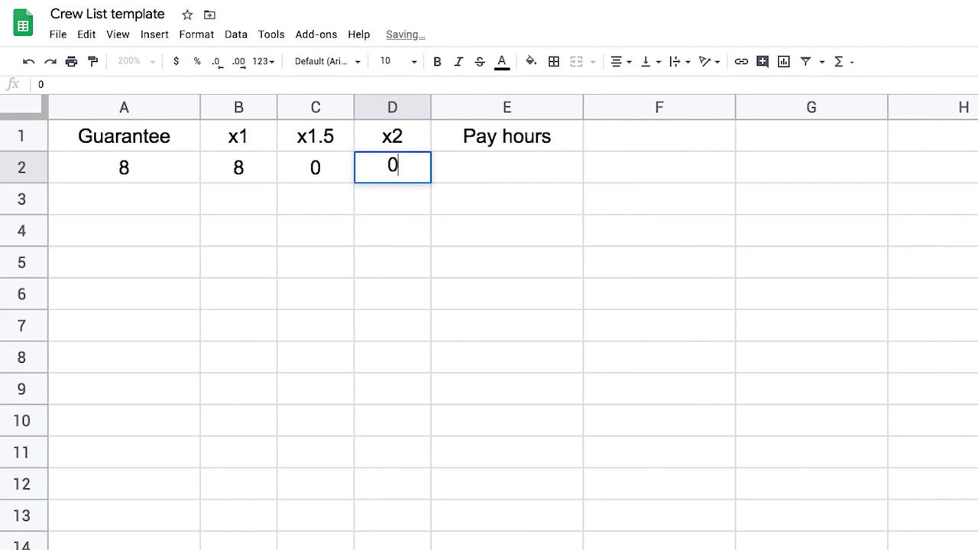
{"action": "key", "text": "Return"}
- Fill row 3 for the 10-hour guarantee with 8 at x1, 2 at x1.5 and 0 at x2
{"action": "type", "text": "10"}
{"action": "key", "text": "Tab"}
{"action": "type", "text": "8"}
{"action": "key", "text": "Tab"}
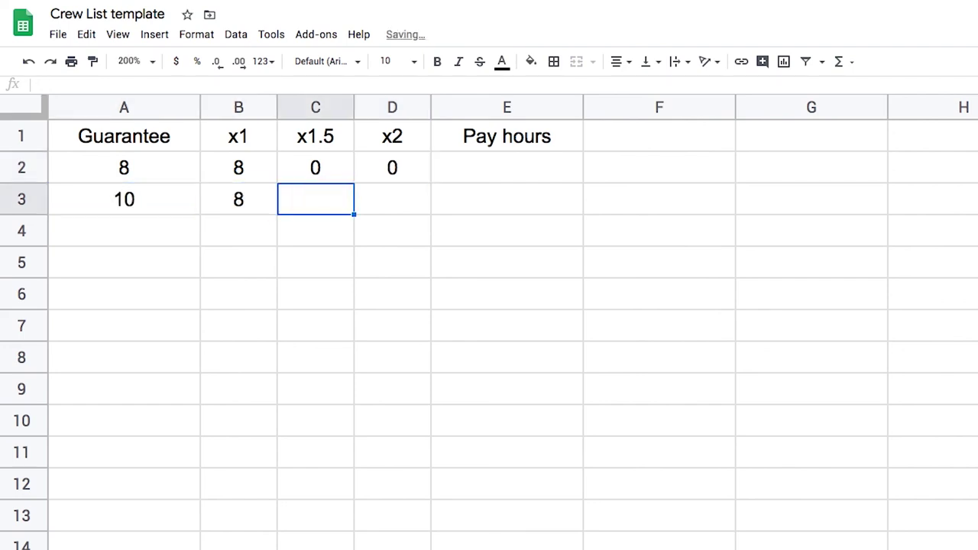
{"action": "type", "text": "2"}
{"action": "key", "text": "Tab"}
{"action": "type", "text": "0"}
{"action": "key", "text": "Return"}
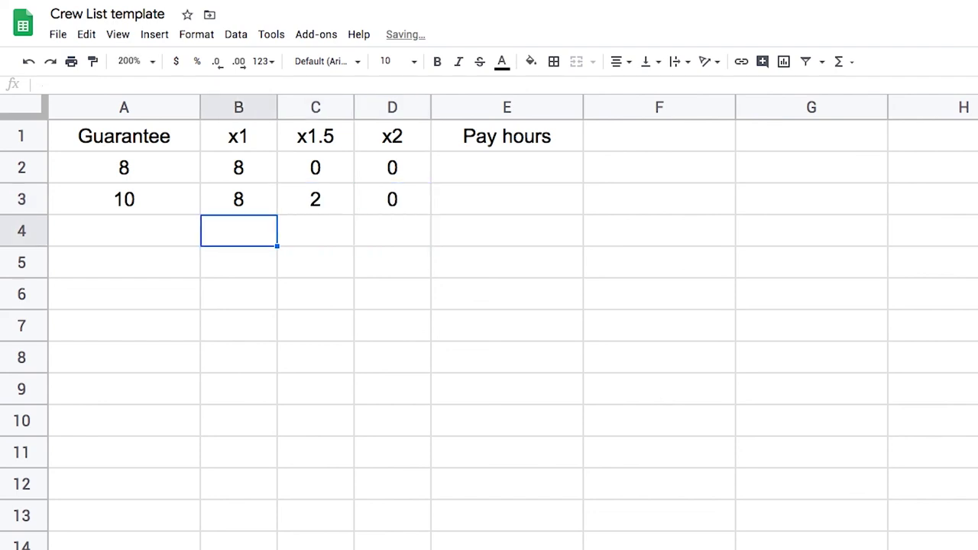
- Fill row 4 for the 12-hour guarantee with 8 at x1, 4 at x1.5 and 0 at x2
{"action": "key", "text": "Left"}
{"action": "type", "text": "12"}
{"action": "key", "text": "Tab"}
{"action": "type", "text": "8"}
{"action": "key", "text": "Tab"}
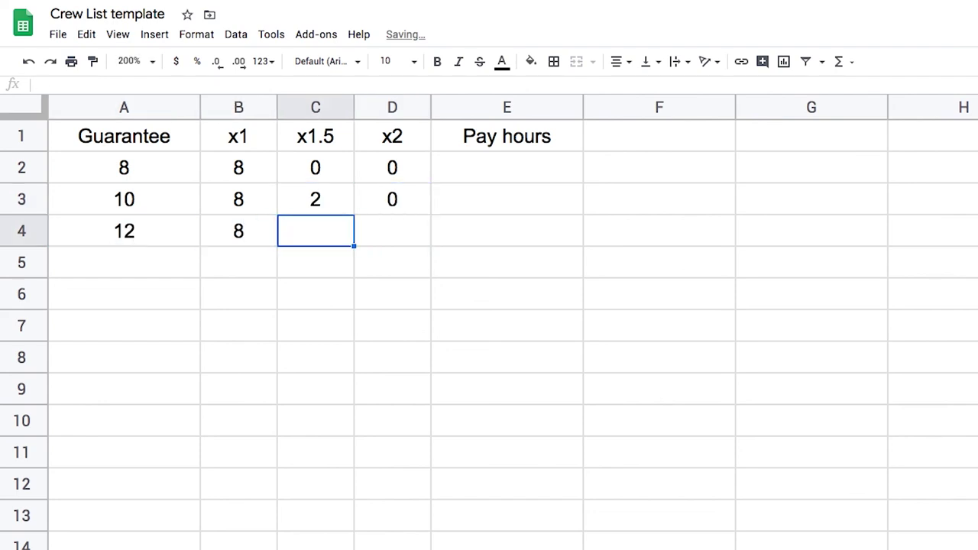
{"action": "type", "text": "4"}
{"action": "key", "text": "Tab"}
{"action": "type", "text": "0"}
{"action": "key", "text": "Return"}
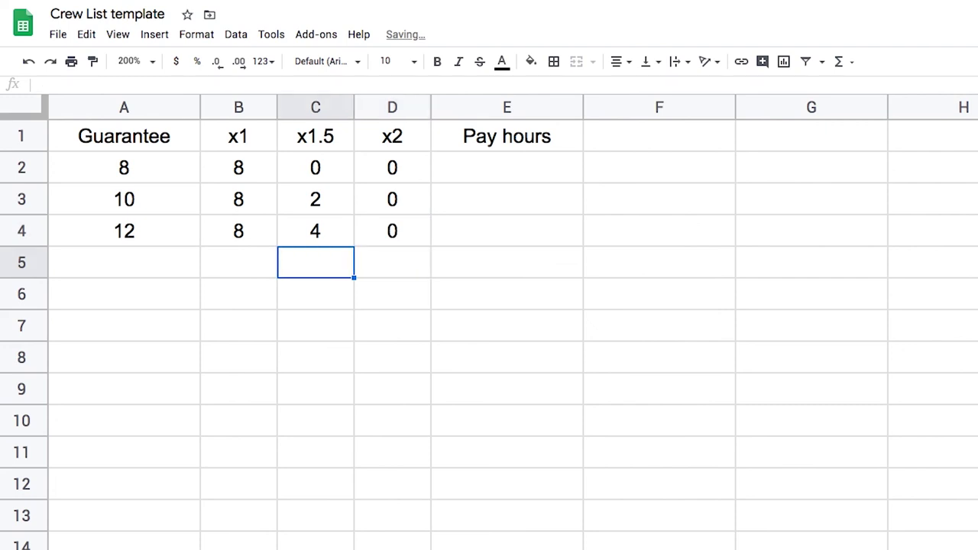
- Fill row 5 for the 14-hour guarantee with 8 at x1, 4 at x1.5 and 2 at x2
{"action": "key", "text": "Left"}
{"action": "key", "text": "Left"}
{"action": "key", "text": "Left"}
{"action": "type", "text": "14"}
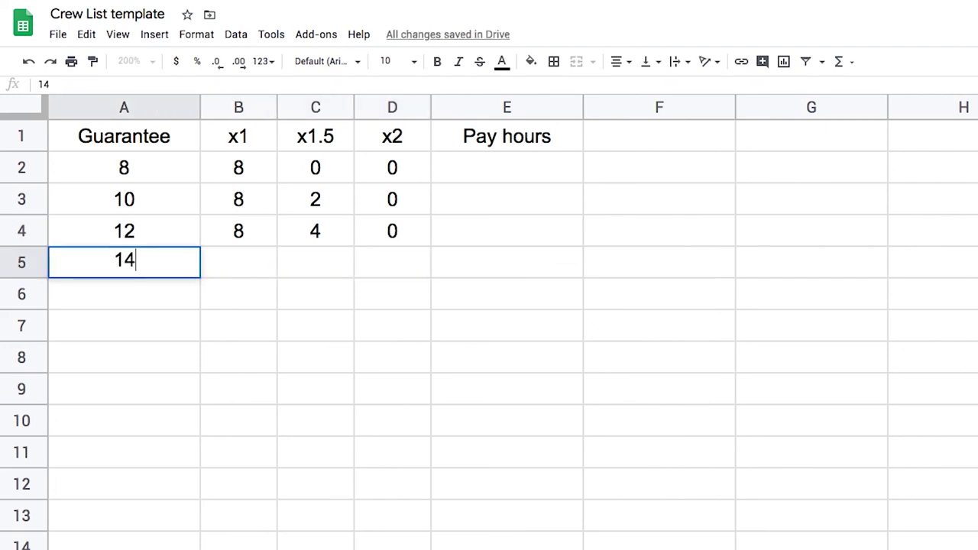
{"action": "key", "text": "Tab"}
{"action": "type", "text": "8"}
{"action": "key", "text": "Tab"}
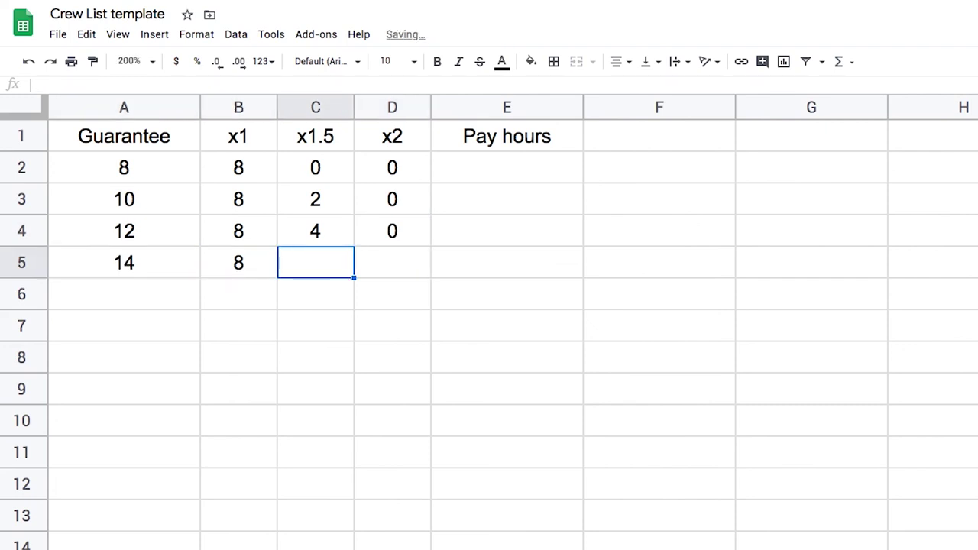
{"action": "type", "text": "4"}
{"action": "key", "text": "Tab"}
{"action": "type", "text": "2"}
{"action": "key", "text": "Return"}
- Fill row 6 for the 16-hour guarantee with 8 at x1, 4 at x1.5 and 4 at x2
{"action": "type", "text": "16"}
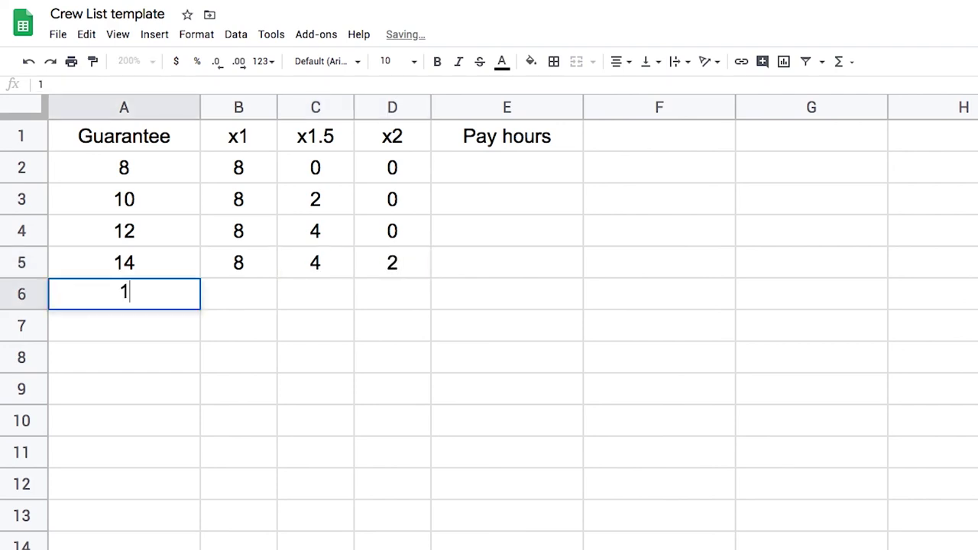
{"action": "key", "text": "Tab"}
{"action": "type", "text": "8"}
{"action": "key", "text": "Tab"}
{"action": "type", "text": "4"}
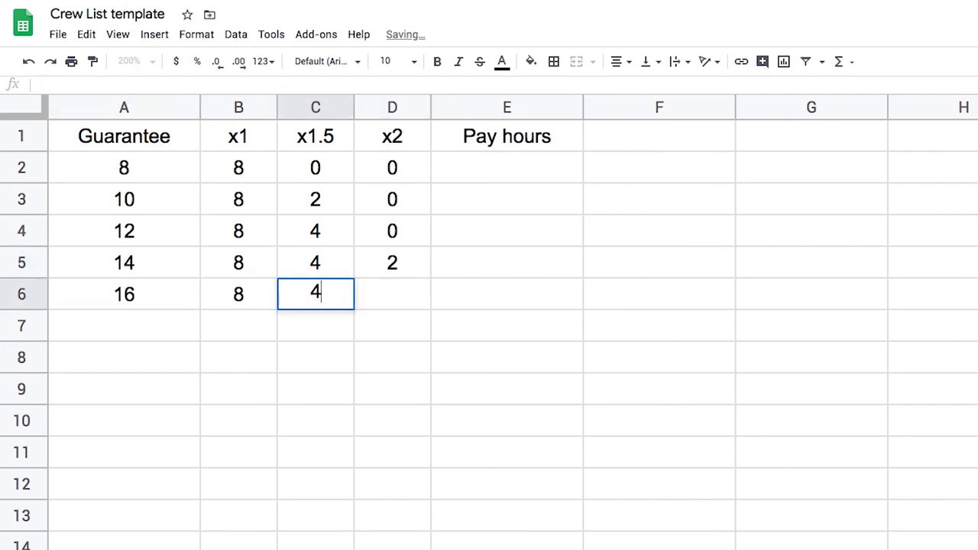
{"action": "key", "text": "Tab"}
{"action": "type", "text": "4"}
{"action": "key", "text": "Return"}
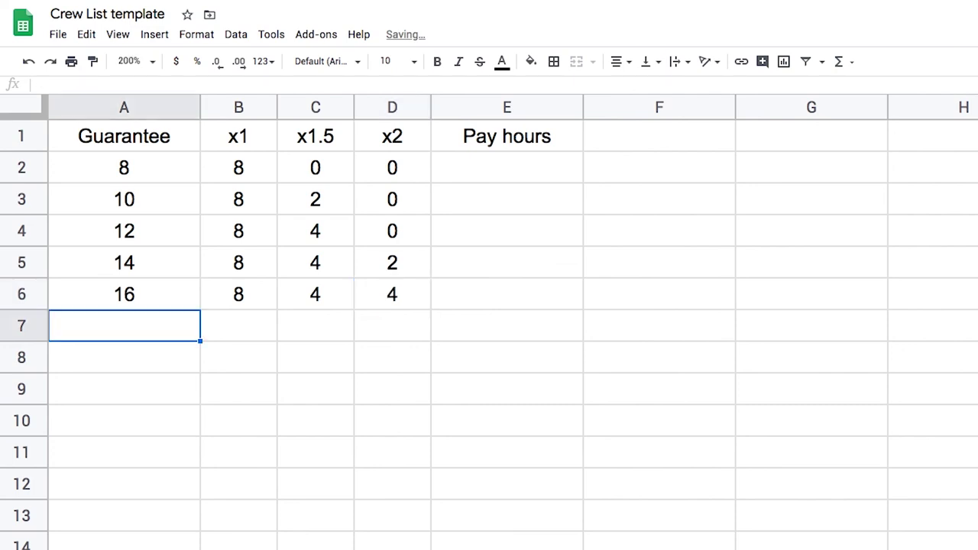
- Add a "Flat" guarantee in A7 with "N/a" as its Pay hours value in E7
{"action": "type", "text": "Flat"}
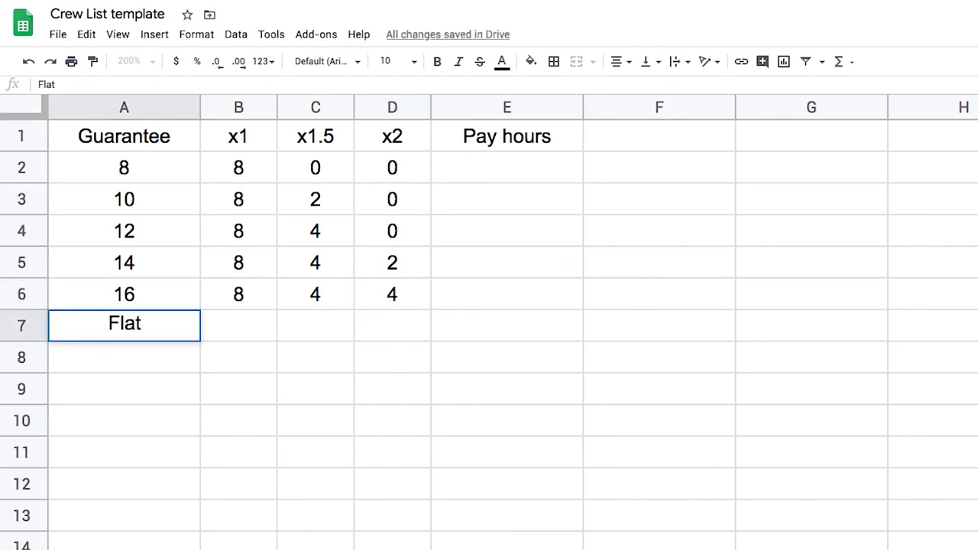
{"action": "key", "text": "Tab"}
{"action": "key", "text": "Tab"}
{"action": "key", "text": "Tab"}
{"action": "key", "text": "Tab"}
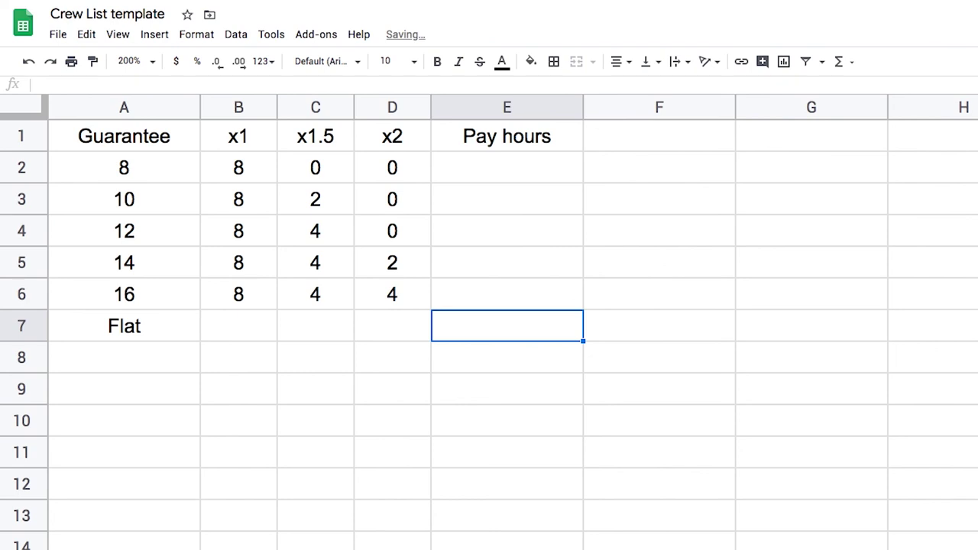
{"action": "type", "text": "N/a"}
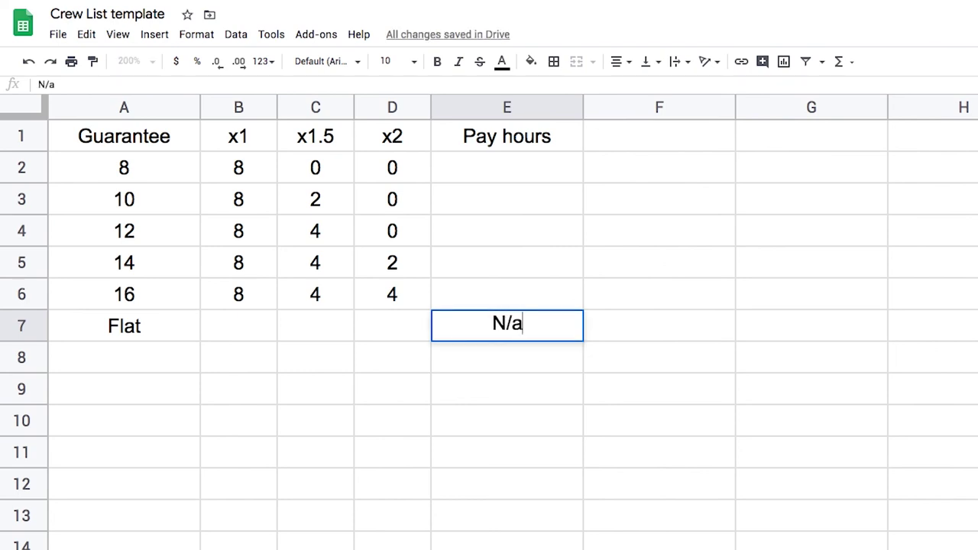
{"action": "key", "text": "Return"}
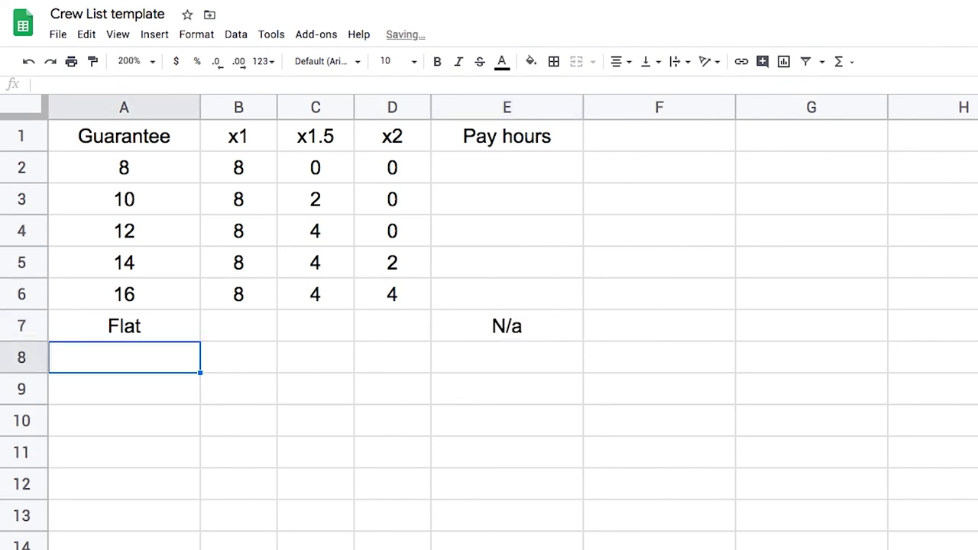
- Enter the formula =B2+(C2*1.5)+(D2*2) in E2 and fill it down the Pay hours column through E6
{"action": "left_click", "coordinate": [493, 173]}
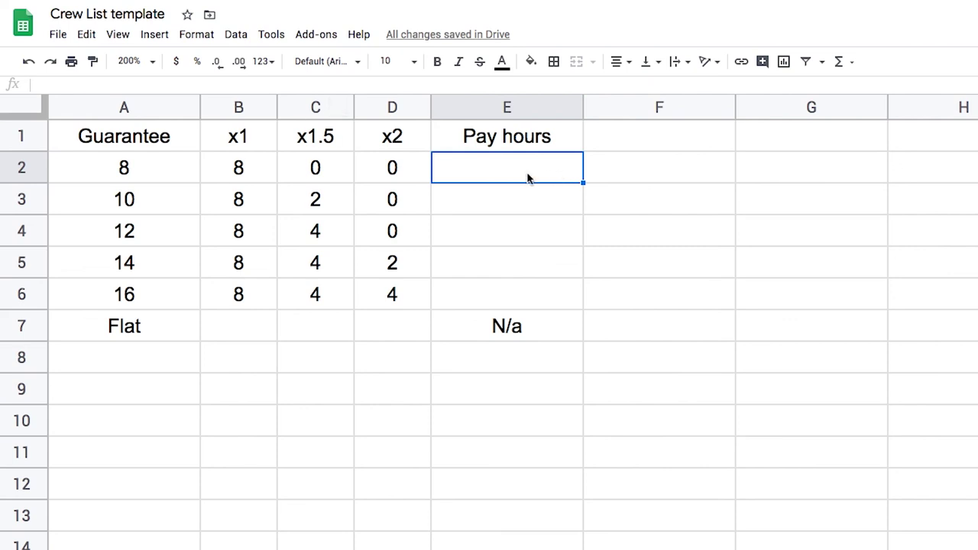
{"action": "type", "text": "="}
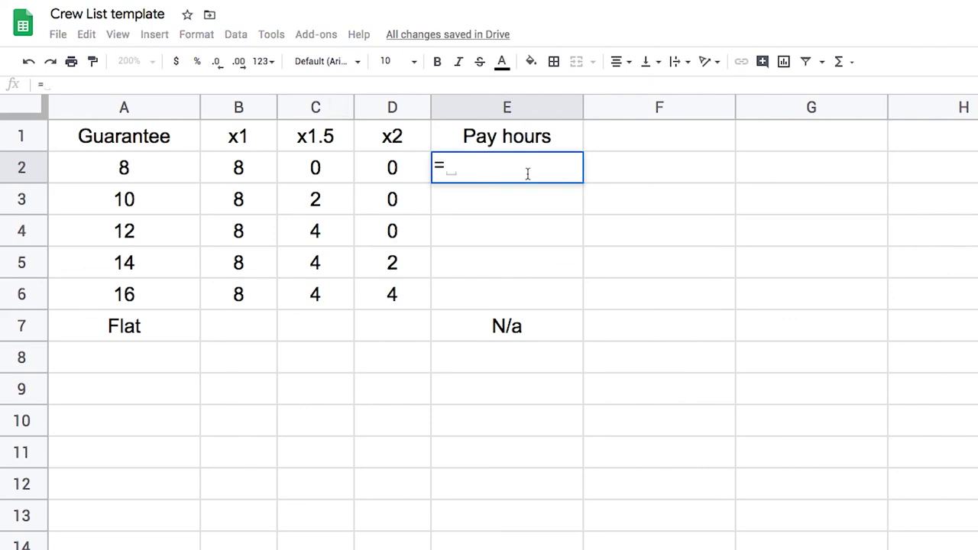
{"action": "left_click", "coordinate": [252, 173]}
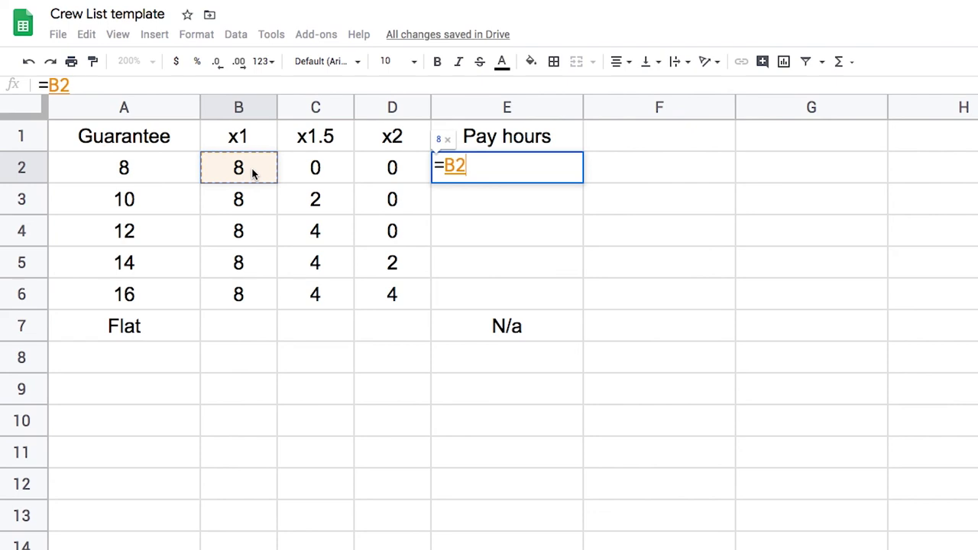
{"action": "type", "text": "+("}
{"action": "left_click", "coordinate": [326, 174]}
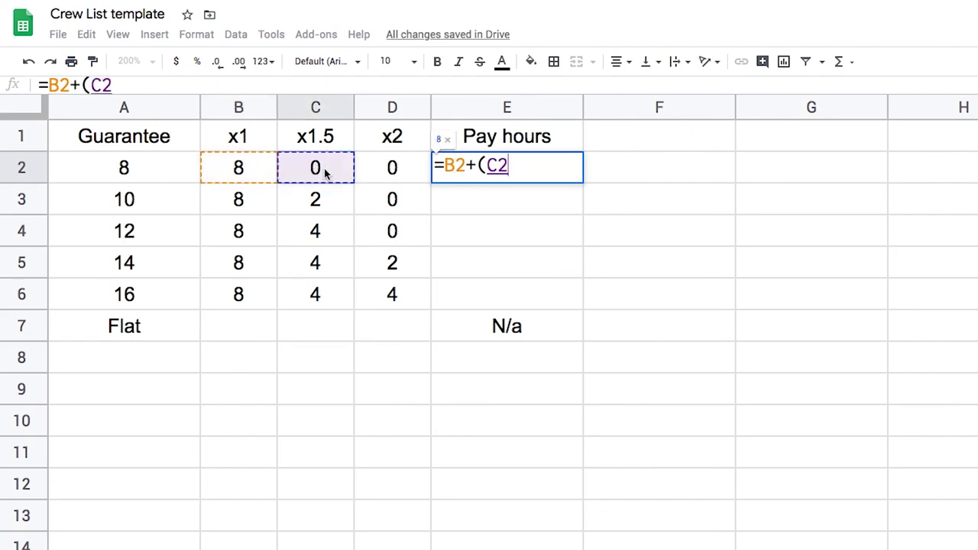
{"action": "type", "text": "*1.5"}
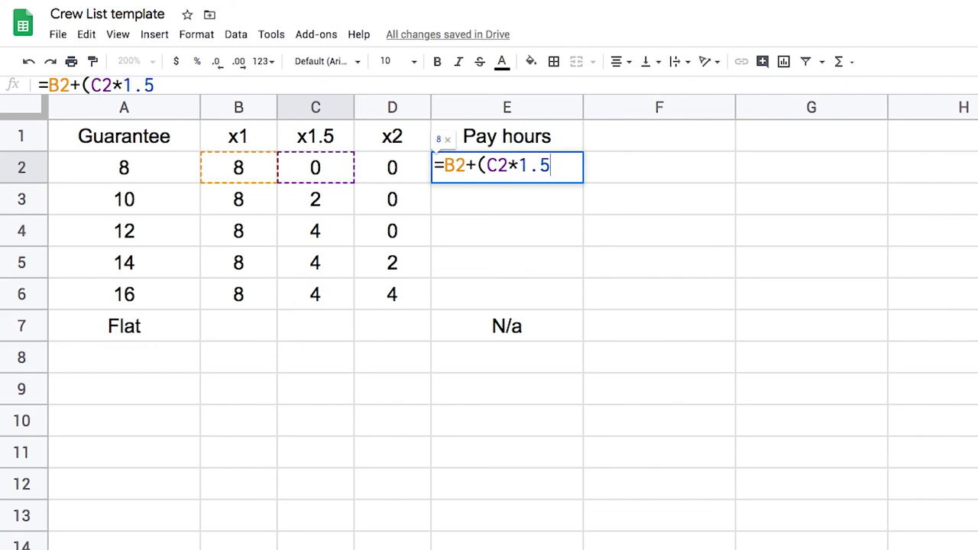
{"action": "type", "text": ")"}
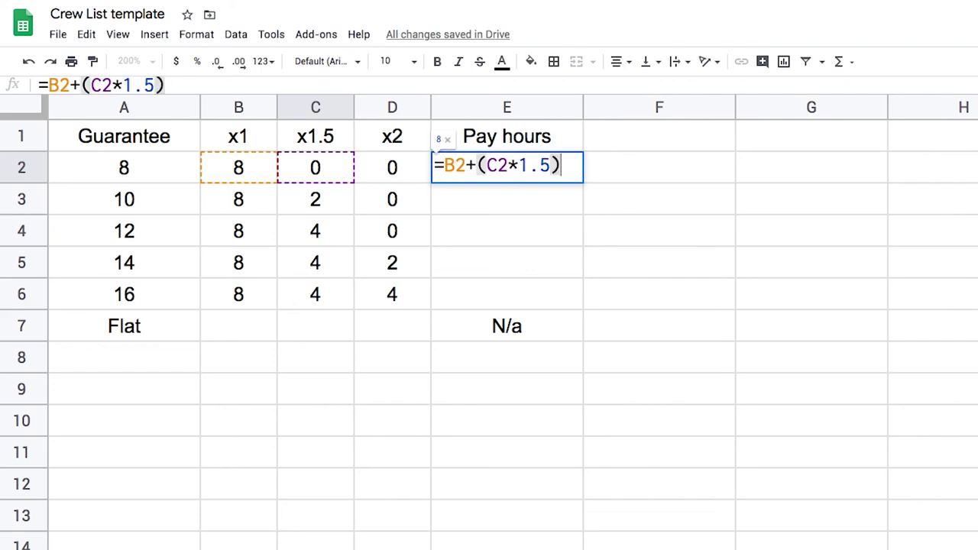
{"action": "type", "text": "+("}
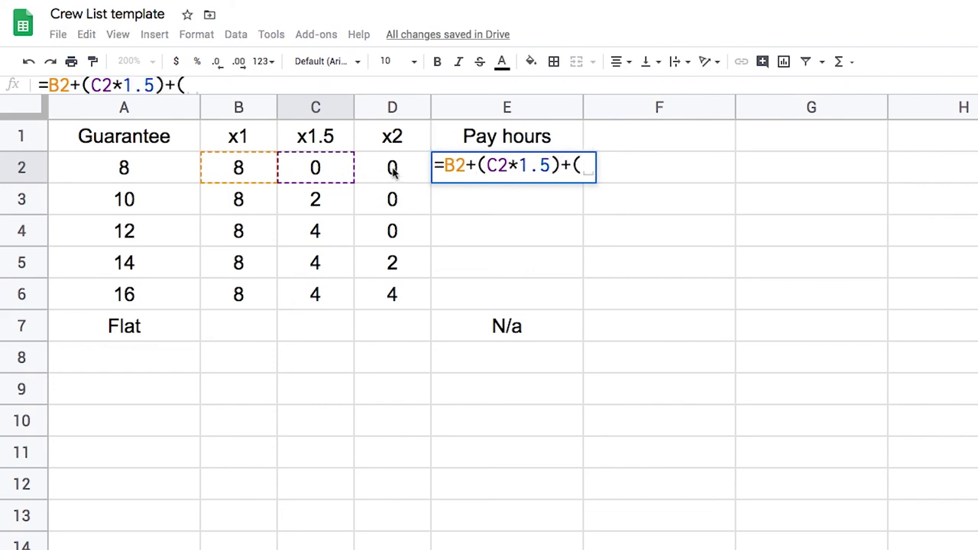
{"action": "left_click", "coordinate": [392, 171]}
{"action": "type", "text": "*2)"}
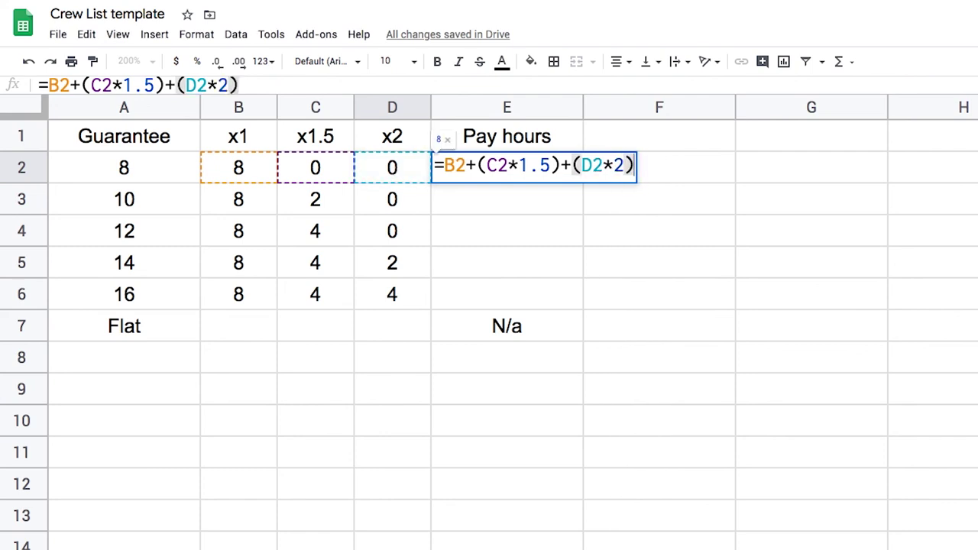
{"action": "key", "text": "Return"}
{"action": "left_click", "coordinate": [507, 168]}
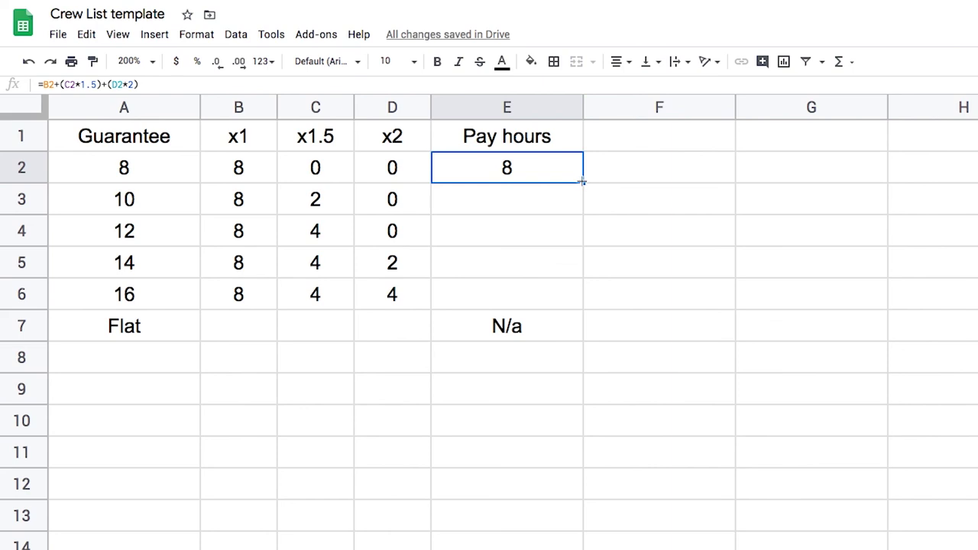
{"action": "left_click_drag", "start_coordinate": [582, 181], "coordinate": [579, 301]}
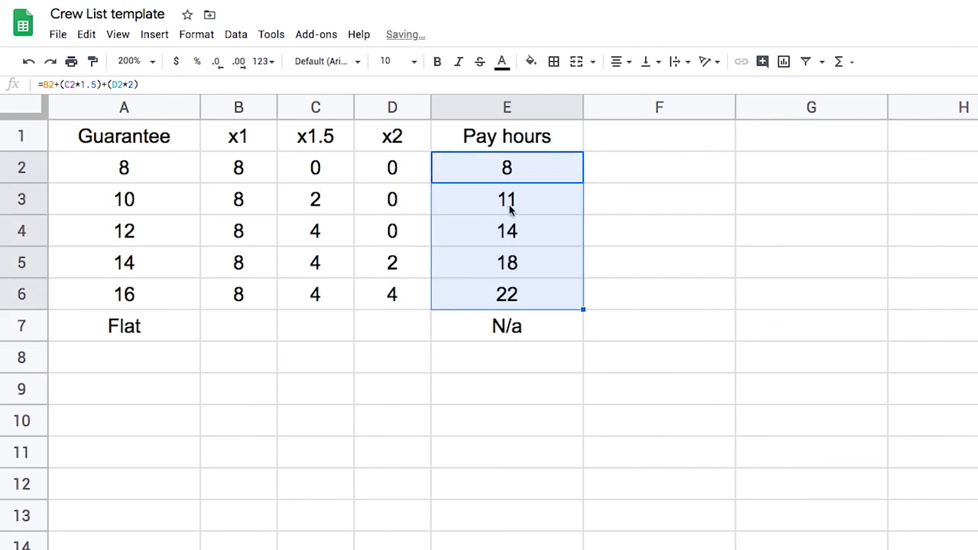
- Compare the calculated Pay hours in column E with their guarantees in column A, especially the 16-hour and 12-hour rows
{"action": "left_click", "coordinate": [463, 209]}
{"action": "left_click", "coordinate": [448, 238]}
{"action": "left_click", "coordinate": [489, 301]}
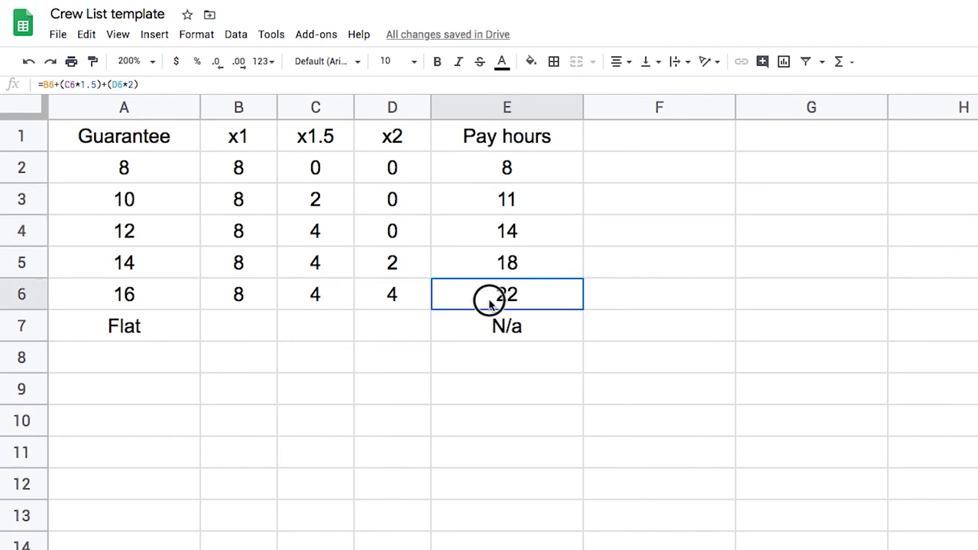
{"action": "left_click", "coordinate": [166, 292]}
{"action": "left_click", "coordinate": [560, 292]}
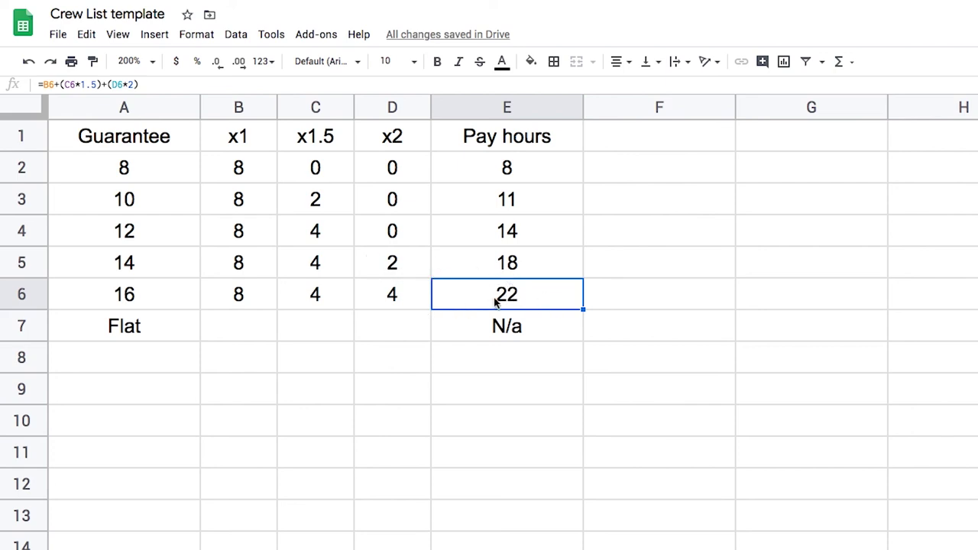
{"action": "left_click", "coordinate": [145, 234]}
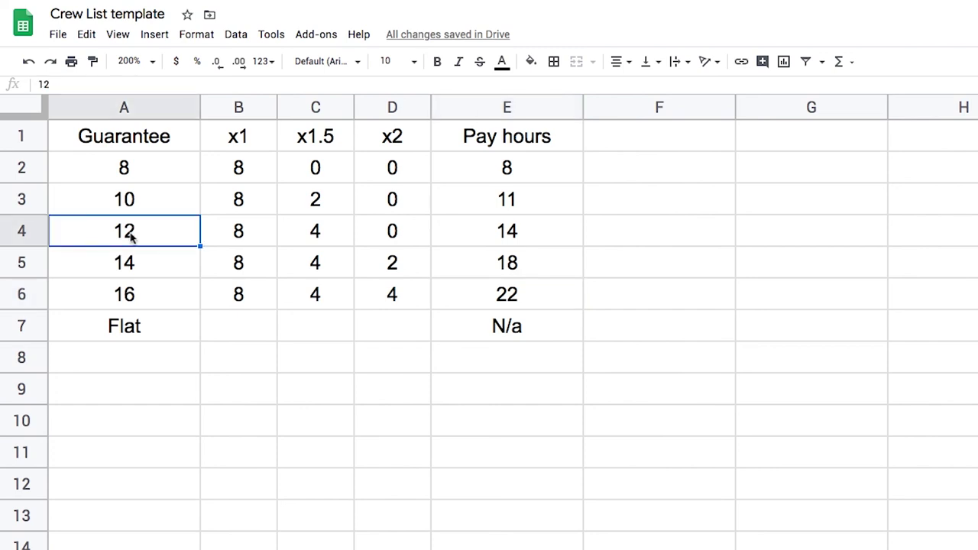
{"action": "left_click", "coordinate": [527, 229]}
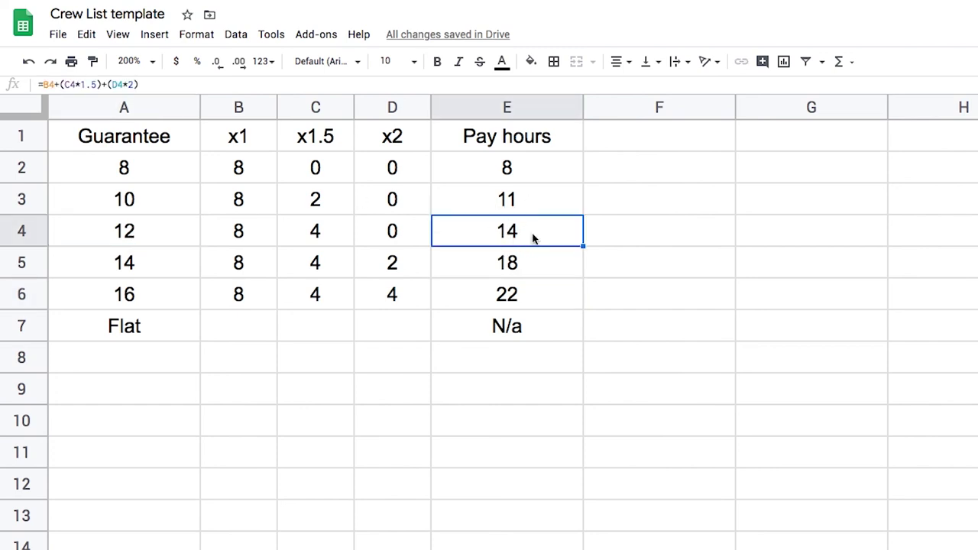
- Apply green alternating colors with a header row to the range A1:E7
{"action": "left_click_drag", "start_coordinate": [145, 142], "coordinate": [507, 321]}
{"action": "left_click", "coordinate": [531, 61]}
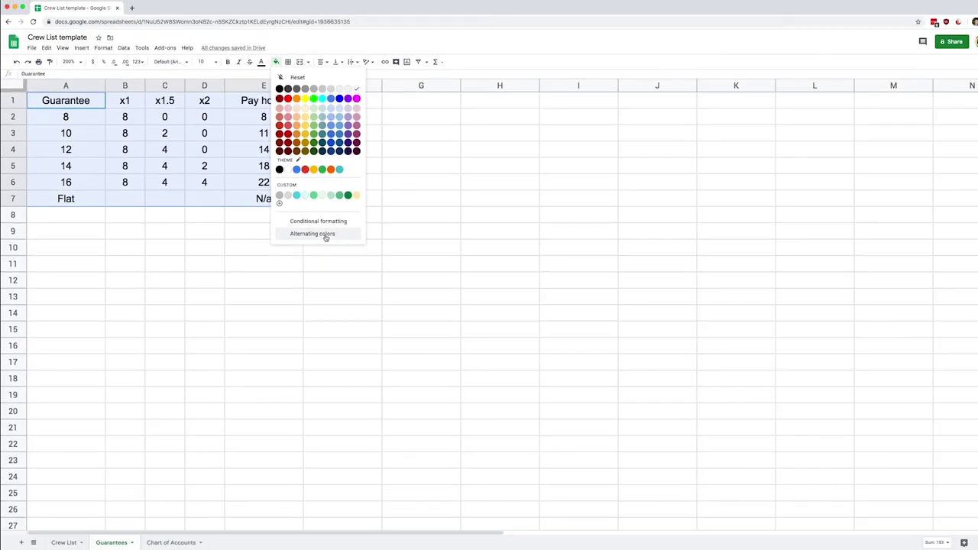
{"action": "left_click", "coordinate": [326, 237]}
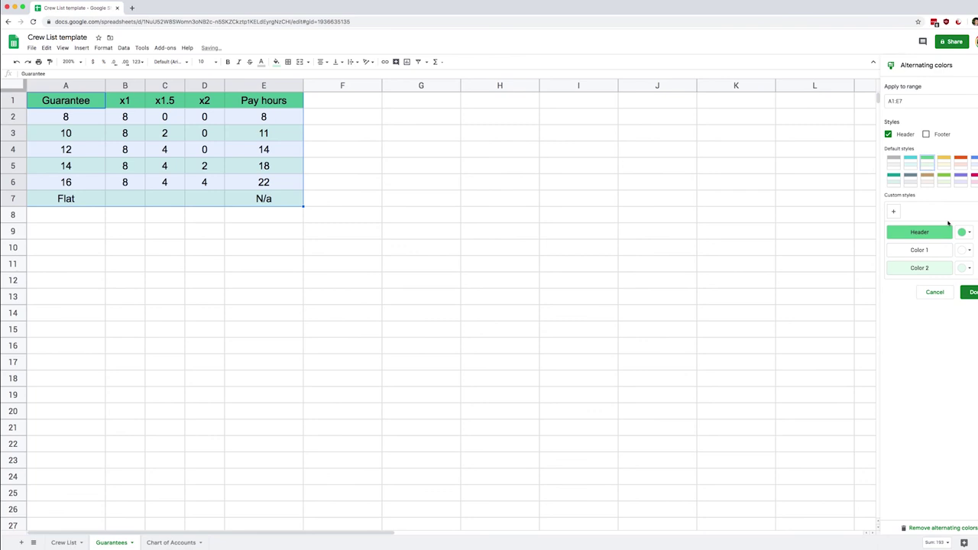
{"action": "left_click", "coordinate": [969, 292]}
{"action": "left_click", "coordinate": [415, 132]}
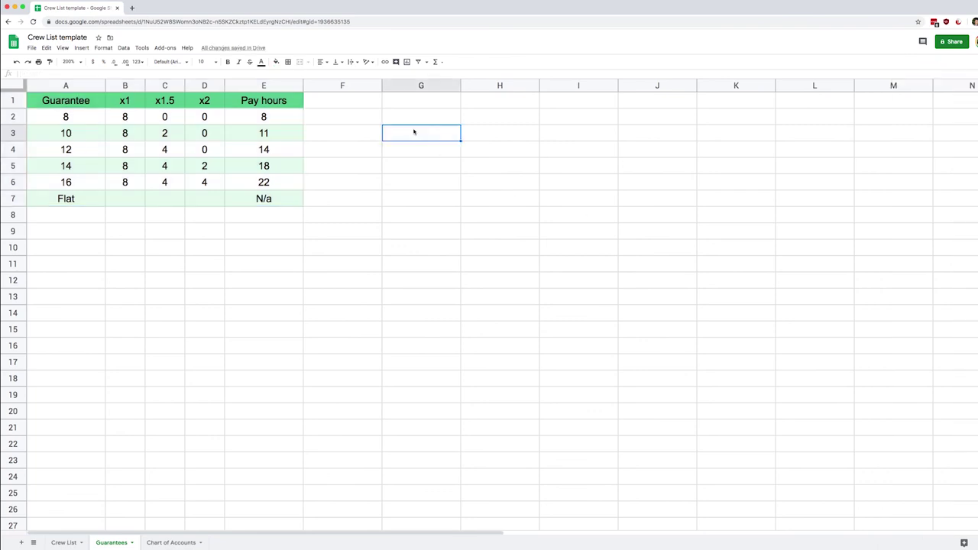
- Add the headings "Guarantee" in G1 and "Pay hours" in H1 for a lookup example
{"action": "left_click", "coordinate": [436, 108]}
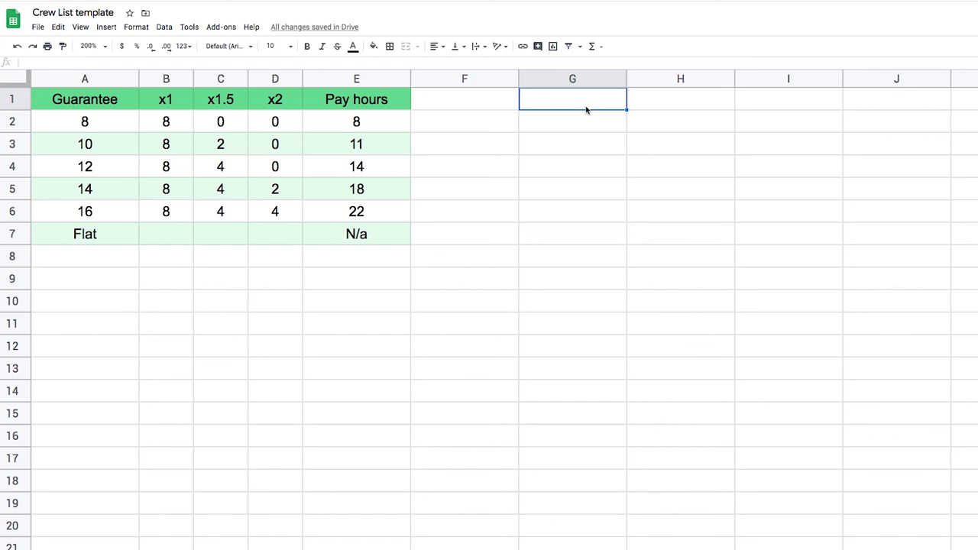
{"action": "type", "text": "Gu"}
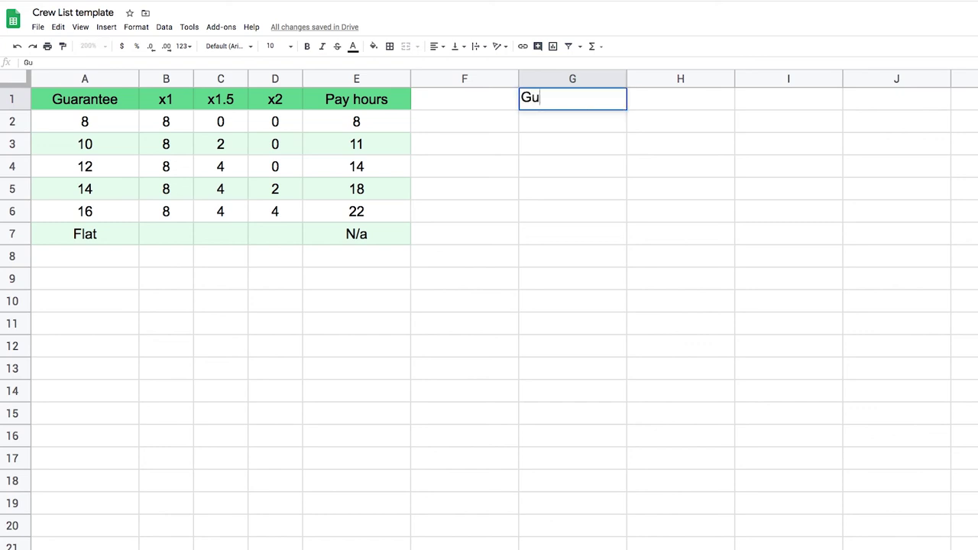
{"action": "type", "text": "arantee"}
{"action": "key", "text": "Tab"}
{"action": "type", "text": "Pay"}
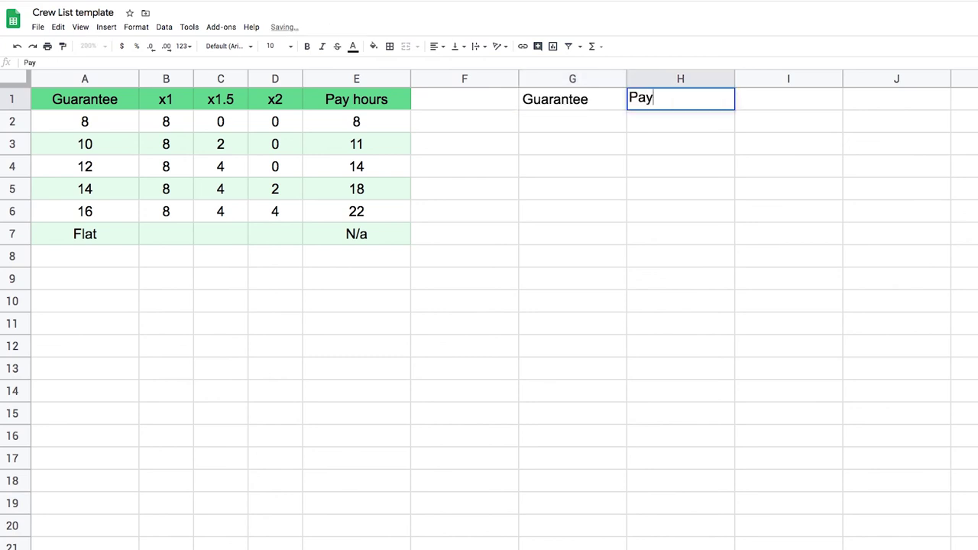
{"action": "type", "text": " Hour"}
{"action": "key", "text": "BackSpace"}
{"action": "key", "text": "BackSpace"}
{"action": "key", "text": "BackSpace"}
{"action": "key", "text": "BackSpace"}
{"action": "type", "text": "hours"}
{"action": "key", "text": "Return"}
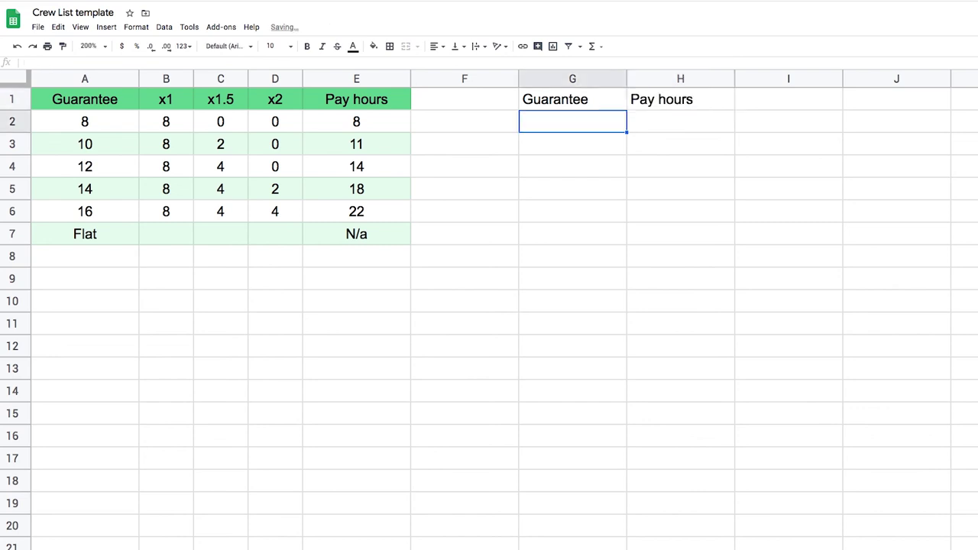
- Enter 12 as the example guarantee in G2 and centre it
{"action": "type", "text": "12"}
{"action": "key", "text": "Tab"}
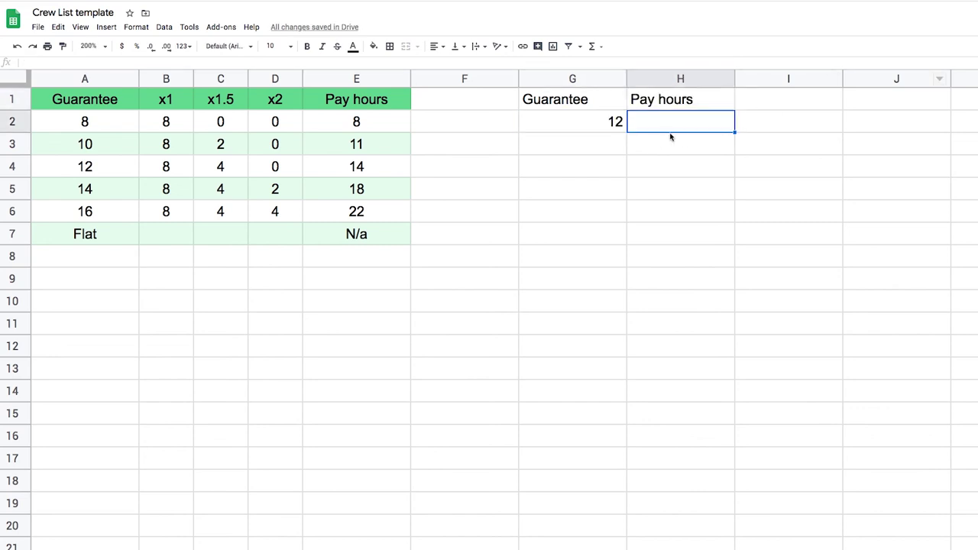
{"action": "left_click", "coordinate": [583, 127]}
{"action": "key", "text": "ctrl+shift+e"}
- Add the heading "Formula" in I1
{"action": "left_click", "coordinate": [792, 102]}
{"action": "type", "text": "Formula"}
{"action": "key", "text": "Return"}
- Start a VLOOKUP formula in I2 and read through the function's help article
{"action": "type", "text": "=VLOOKU"}
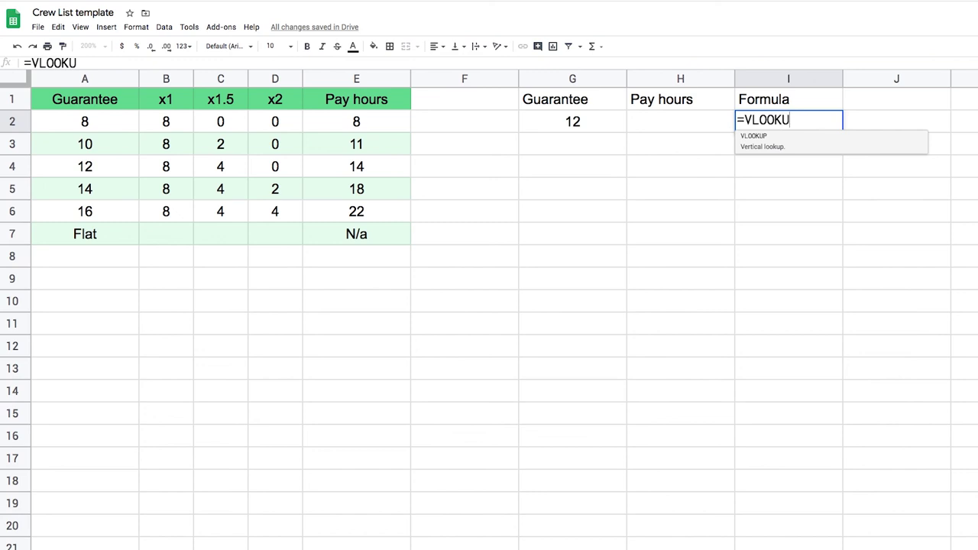
{"action": "type", "text": "P("}
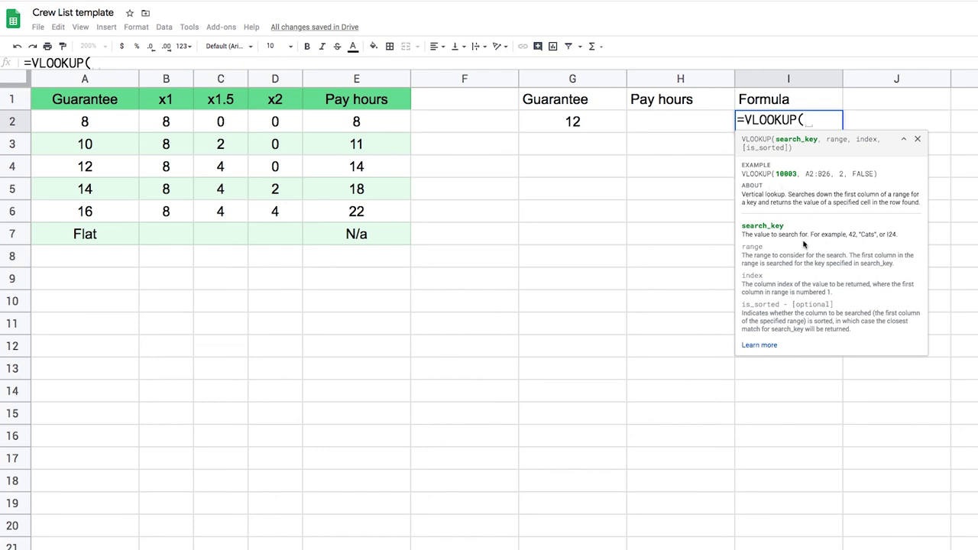
{"action": "left_click", "coordinate": [761, 345]}
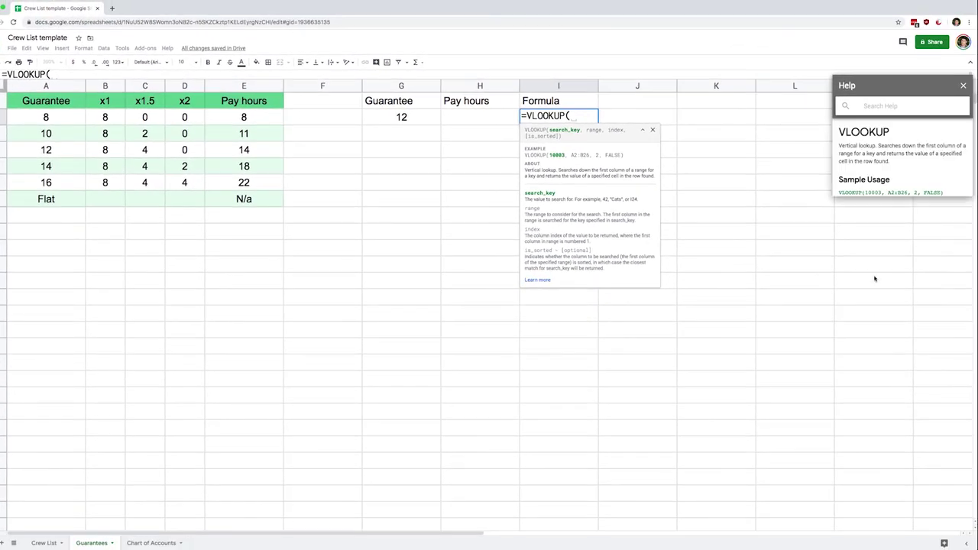
{"action": "scroll", "coordinate": [909, 252], "scroll_direction": "down", "scroll_amount": 5}
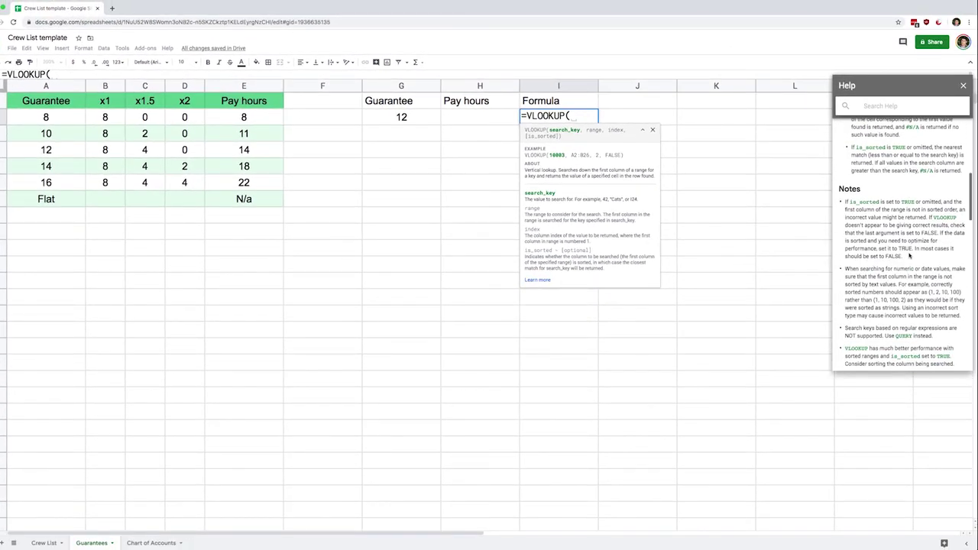
{"action": "left_click", "coordinate": [962, 86]}
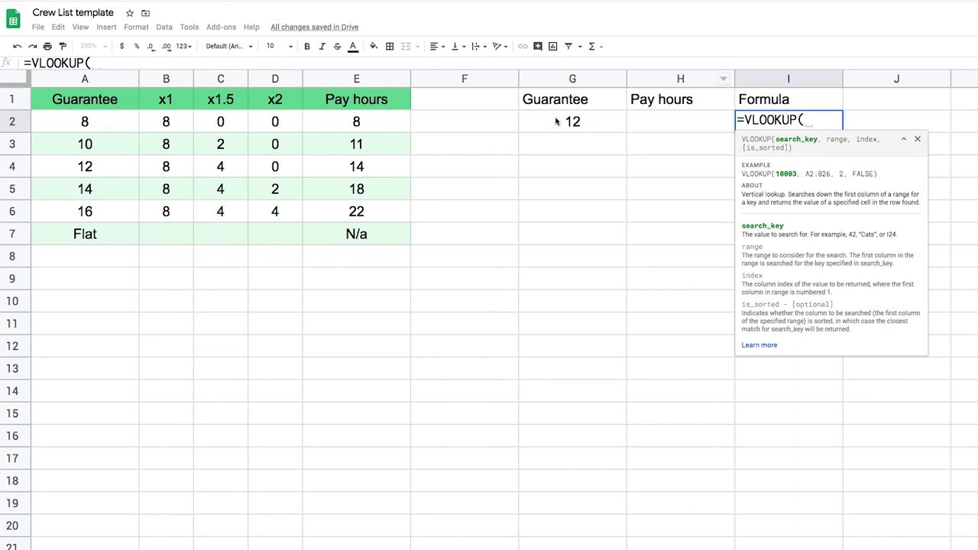
- Complete the I2 formula as =VLOOKUP(G2,A1:E7,5,FALSE), looking up the guarantee in the table's pay hours column
{"action": "left_click", "coordinate": [589, 126]}
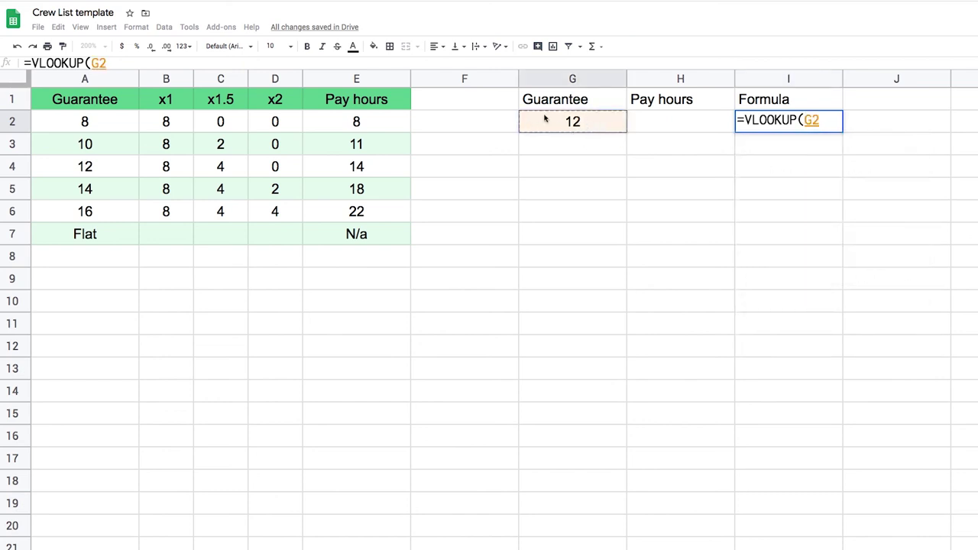
{"action": "left_click", "coordinate": [828, 119]}
{"action": "type", "text": ","}
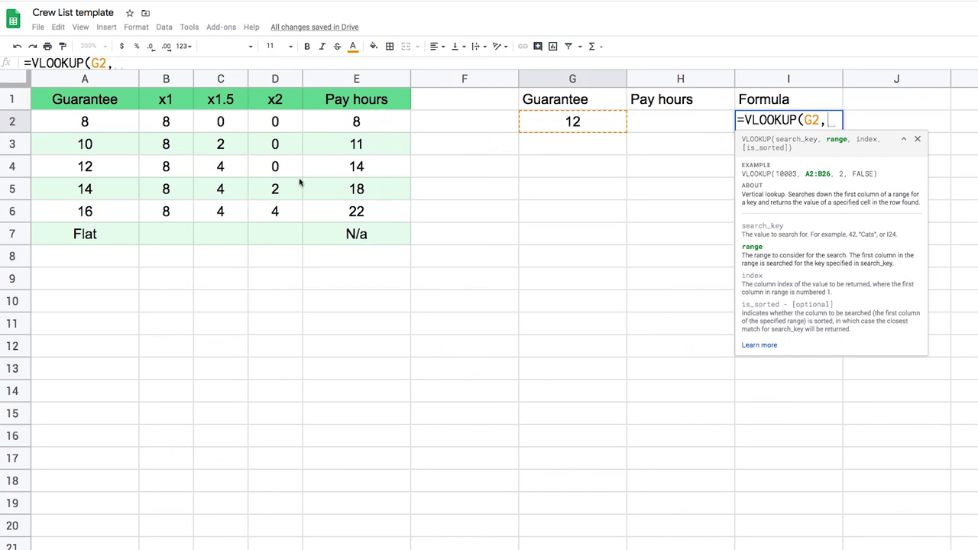
{"action": "left_click_drag", "start_coordinate": [74, 107], "coordinate": [384, 230]}
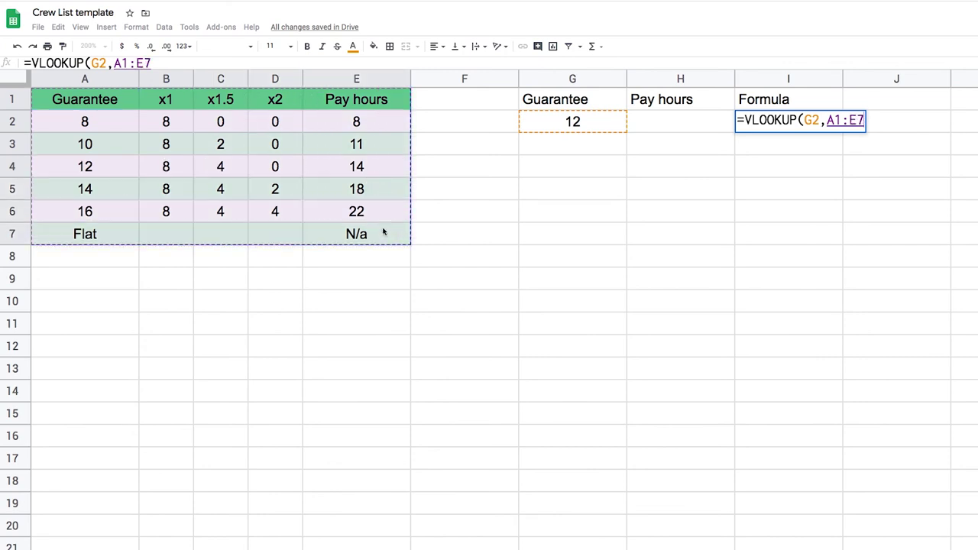
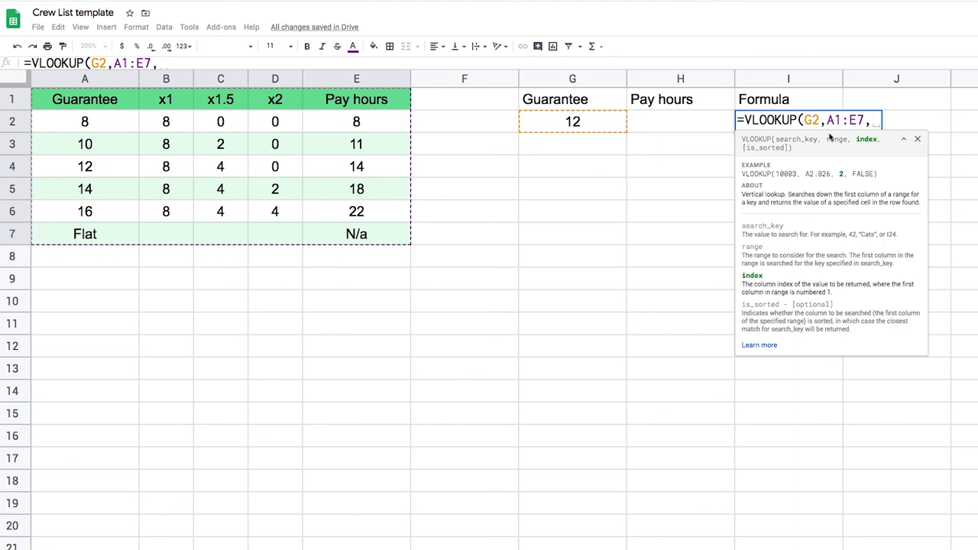
{"action": "type", "text": "5"}
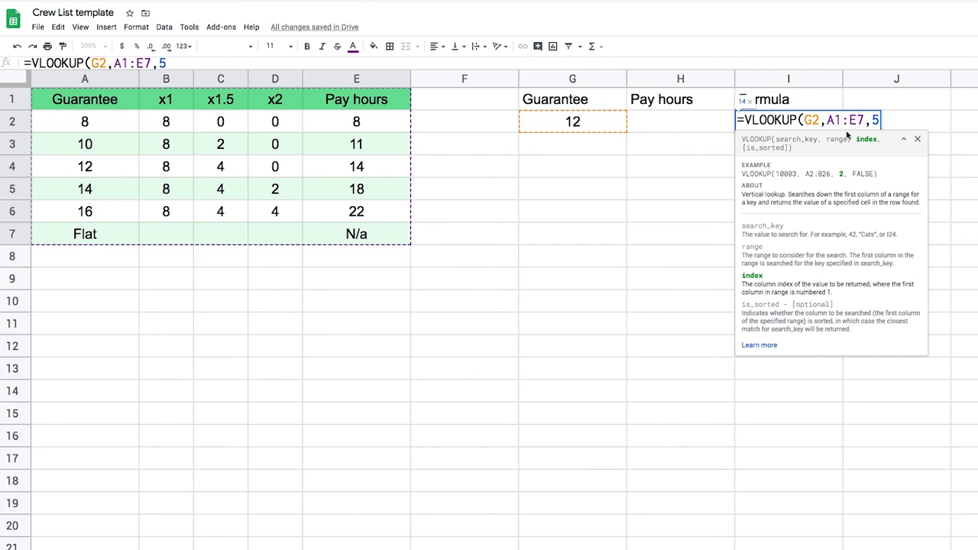
{"action": "type", "text": ","}
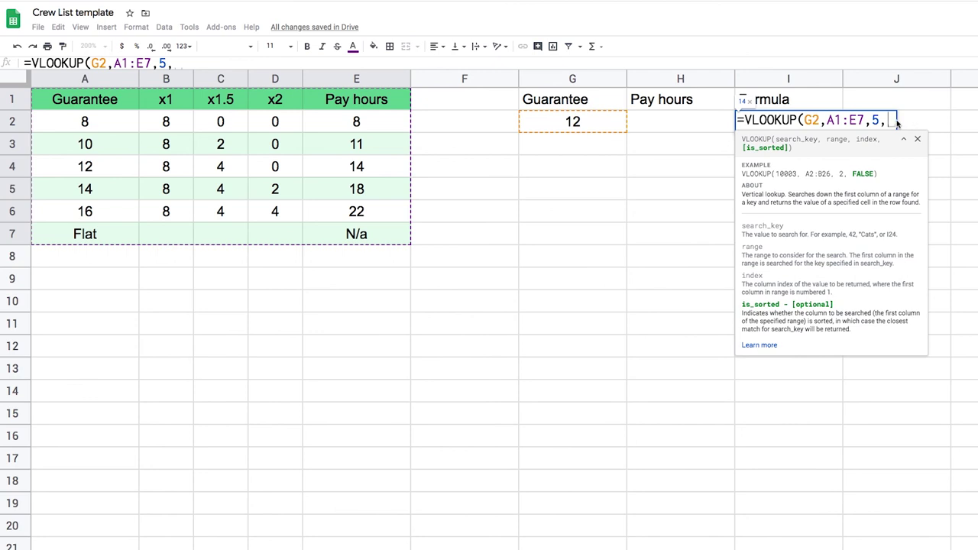
{"action": "type", "text": "FALSE"}
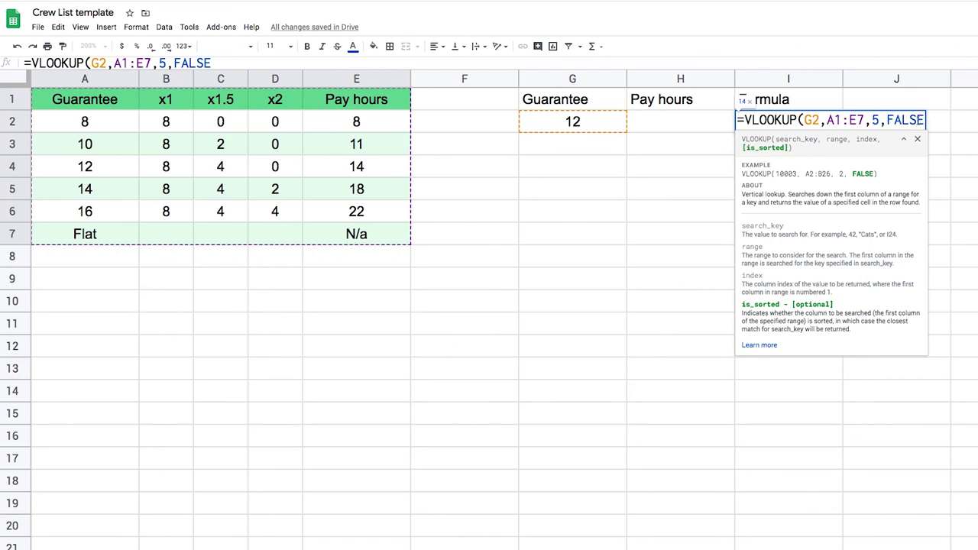
{"action": "type", "text": ")"}
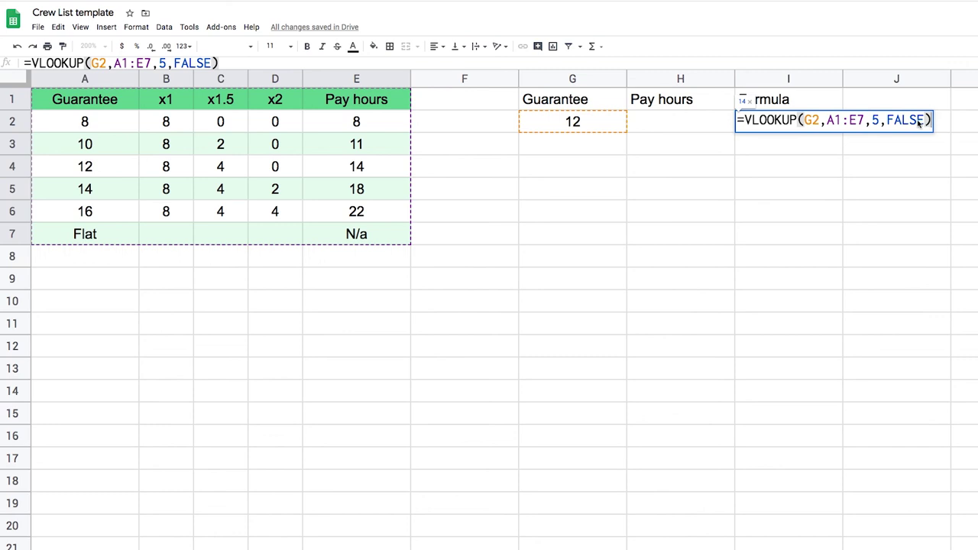
{"action": "key", "text": "Return"}
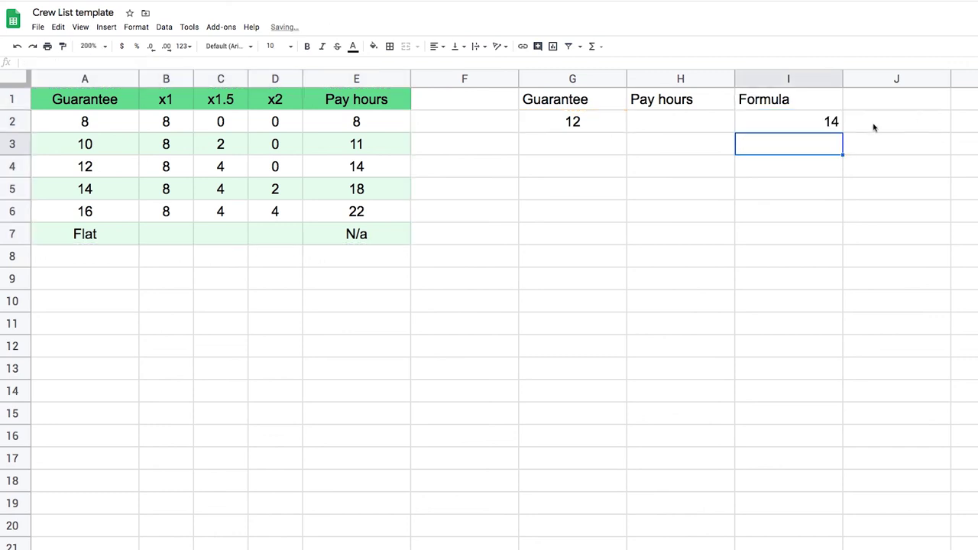
- Copy the VLOOKUP formula text from I2 into H2 under Pay hours, keeping its references as G2 and A1:E7
{"action": "left_click", "coordinate": [805, 129]}
{"action": "double_click", "coordinate": [806, 128]}
{"action": "key", "text": "ctrl+a"}
{"action": "key", "text": "ctrl+c"}
{"action": "key", "text": "Tab"}
{"action": "left_click", "coordinate": [692, 128]}
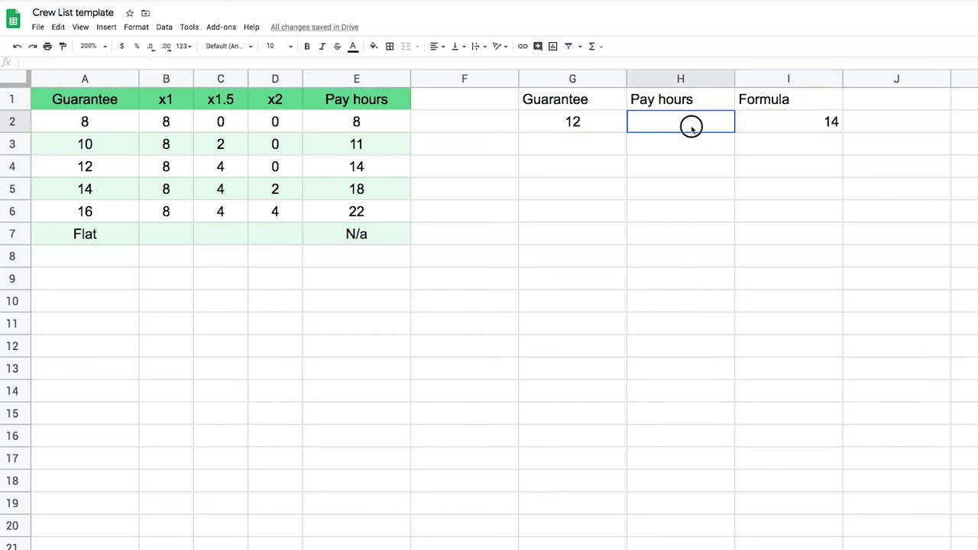
{"action": "key", "text": "ctrl+v"}
{"action": "key", "text": "Tab"}
- Turn the formula in I2 into plain text by prefixing it with an apostrophe
{"action": "double_click", "coordinate": [795, 126]}
{"action": "key", "text": "Home"}
{"action": "type", "text": "'"}
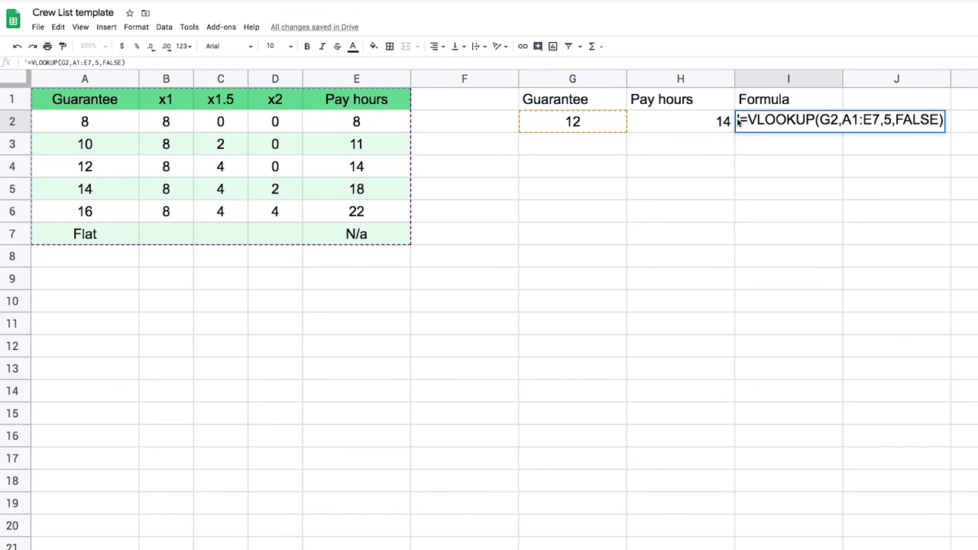
{"action": "key", "text": "Return"}
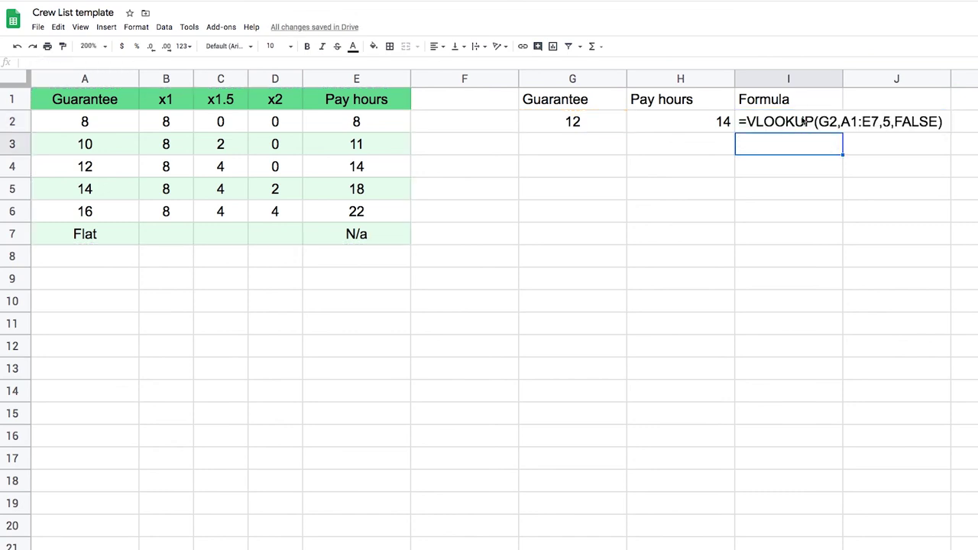
- Centre the contents of columns G and H
{"action": "left_click_drag", "start_coordinate": [583, 78], "coordinate": [767, 81]}
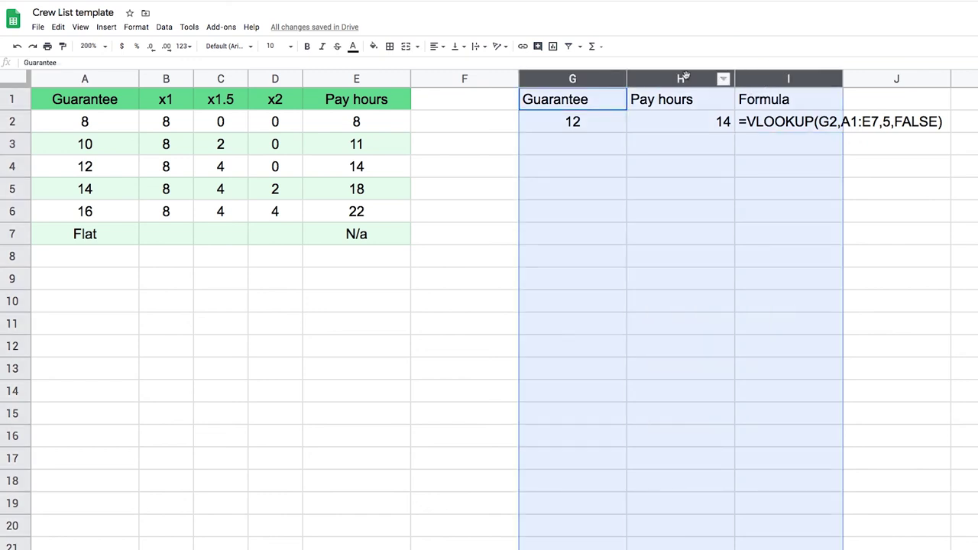
{"action": "left_click", "coordinate": [680, 122]}
{"action": "left_click_drag", "start_coordinate": [677, 79], "coordinate": [580, 77]}
{"action": "key", "text": "ctrl+shift+e"}
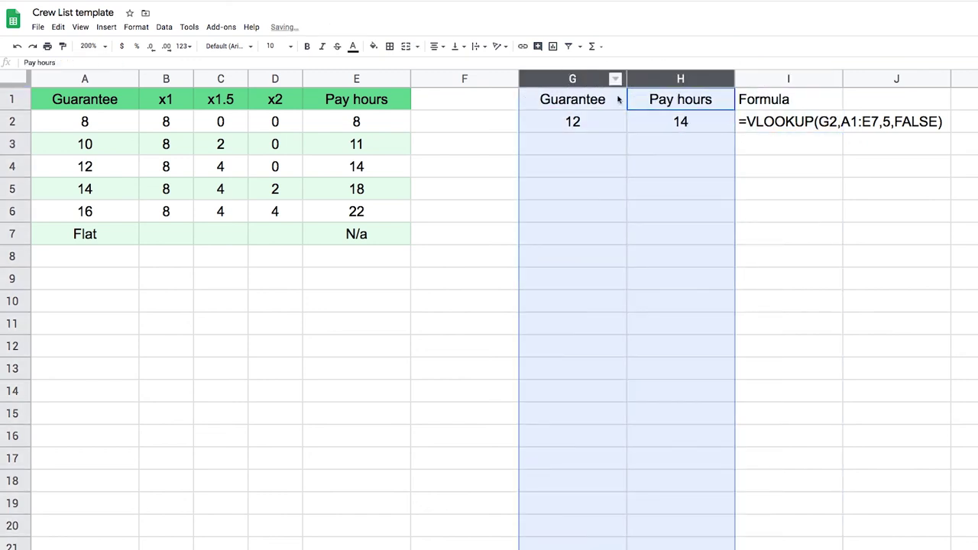
{"action": "left_click", "coordinate": [824, 125]}
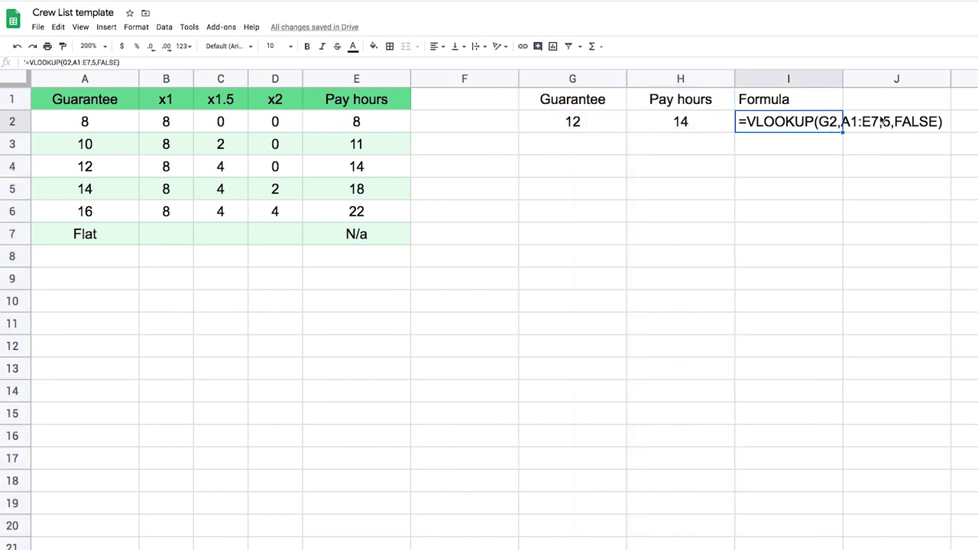
- Set the example guarantee in G2 to 10 and check the pay hours against the table's 10-hour row
{"action": "left_click", "coordinate": [578, 127]}
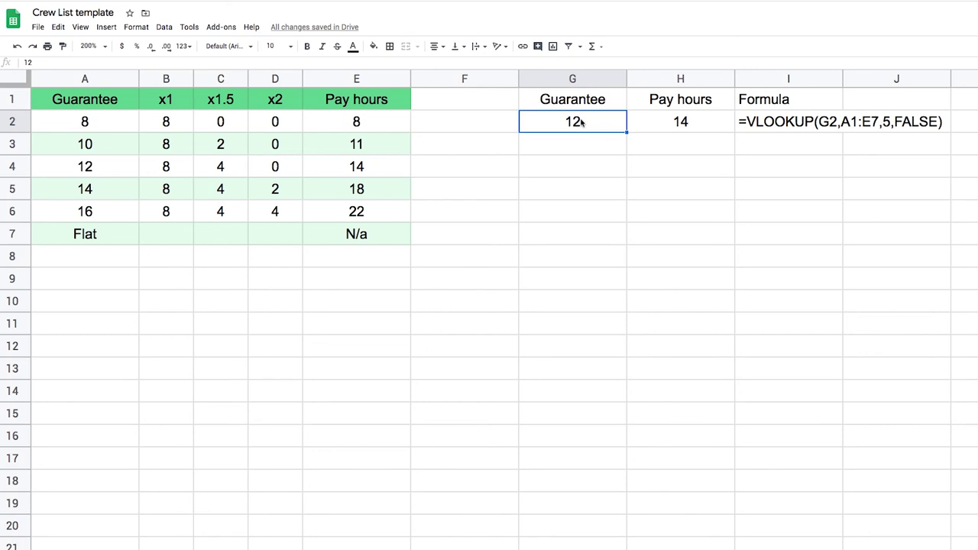
{"action": "type", "text": "10"}
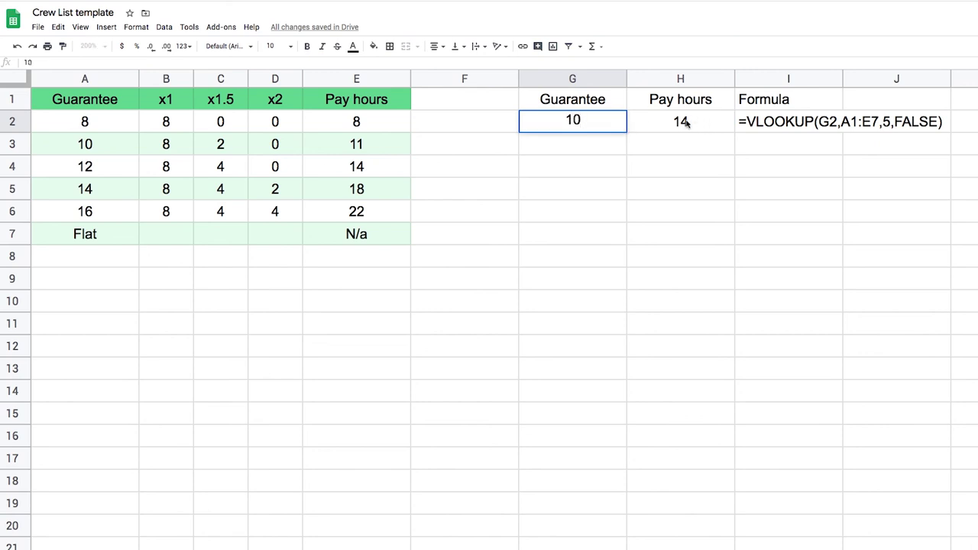
{"action": "key", "text": "Return"}
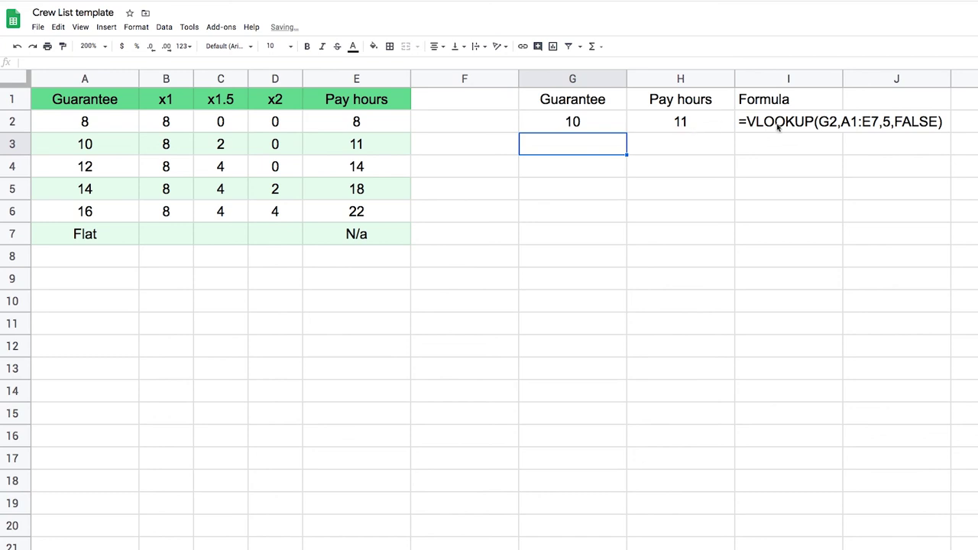
{"action": "left_click", "coordinate": [107, 121]}
{"action": "left_click", "coordinate": [104, 156]}
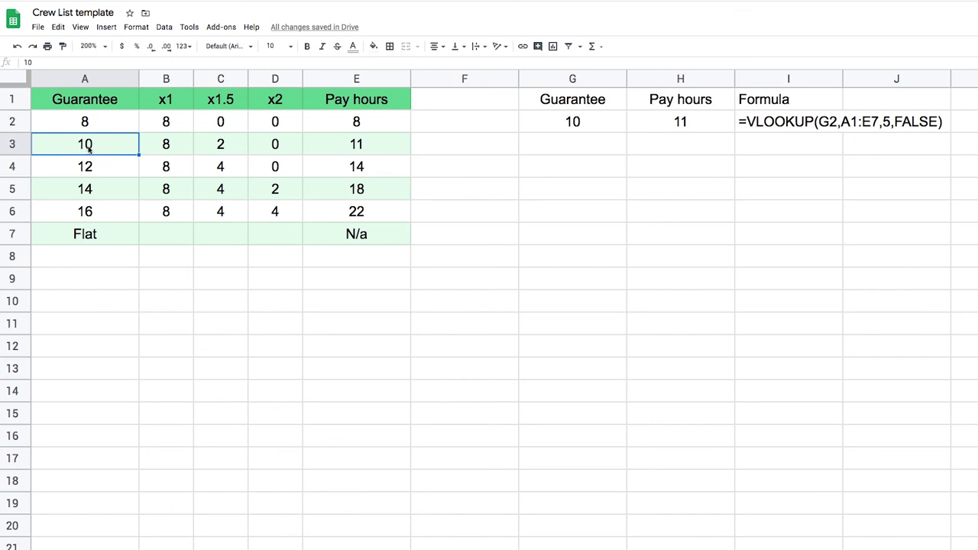
{"action": "left_click", "coordinate": [167, 148]}
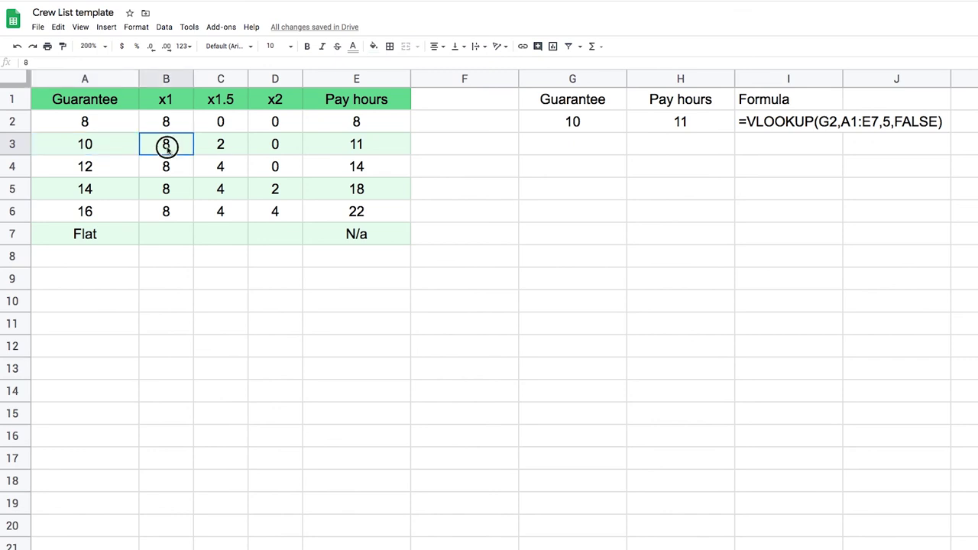
{"action": "left_click", "coordinate": [227, 149]}
{"action": "left_click", "coordinate": [271, 148]}
{"action": "left_click", "coordinate": [369, 149]}
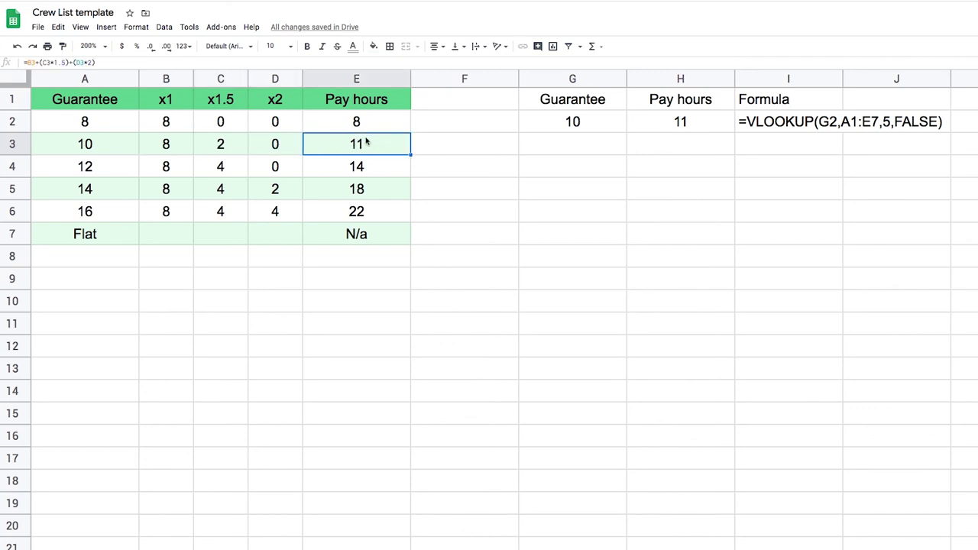
- Add the headings "Rate", "Guarantee", "Pay hours" and "Hourly" in G4 through J4 for a second example
{"action": "left_click", "coordinate": [581, 172]}
{"action": "type", "text": "Rate"}
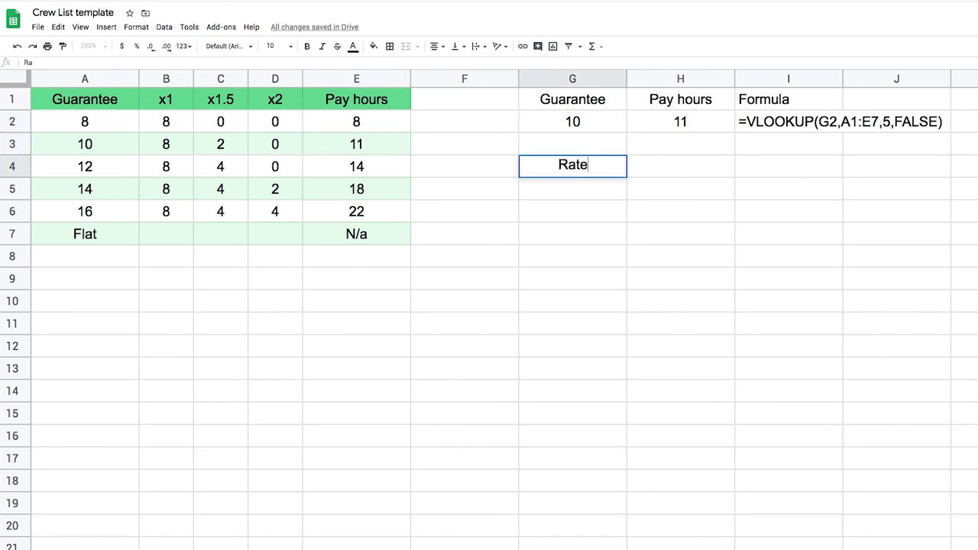
{"action": "key", "text": "Tab"}
{"action": "type", "text": "Guar"}
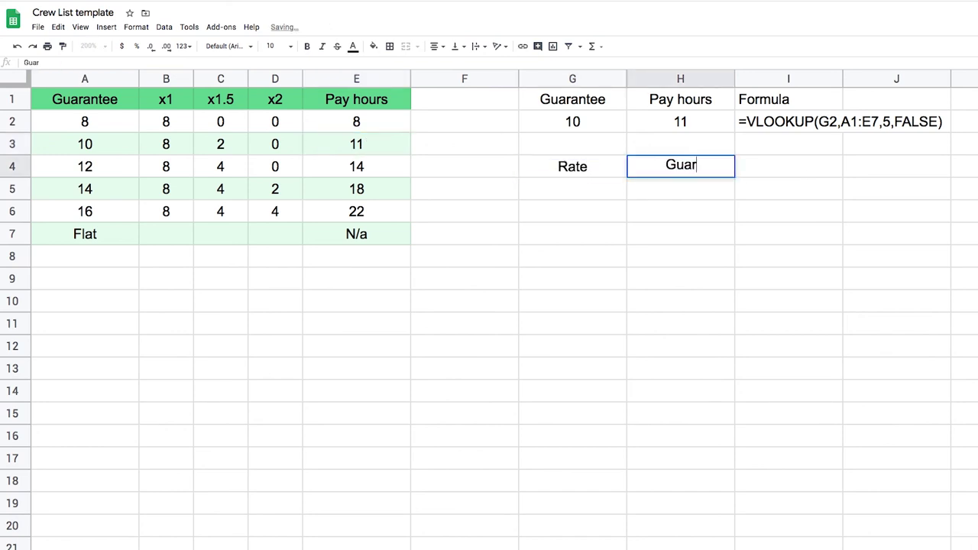
{"action": "type", "text": "antee"}
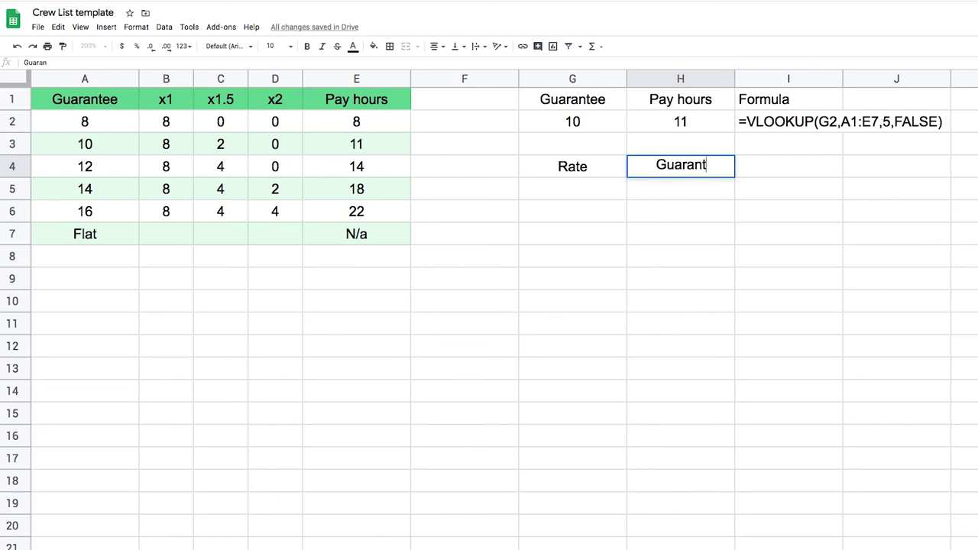
{"action": "key", "text": "Tab"}
{"action": "type", "text": "Pay hours"}
{"action": "key", "text": "Tab"}
{"action": "type", "text": "Hourl"}
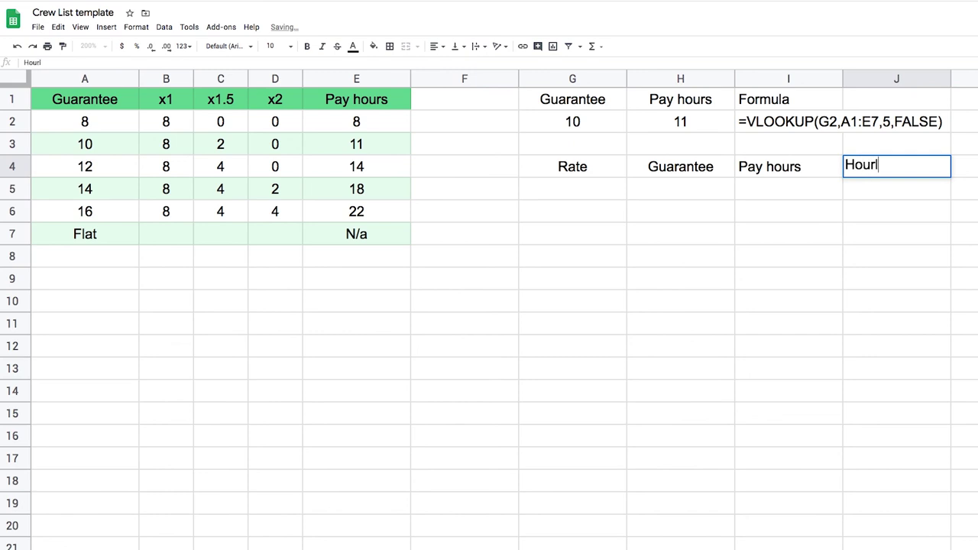
{"action": "type", "text": "y"}
{"action": "key", "text": "Return"}
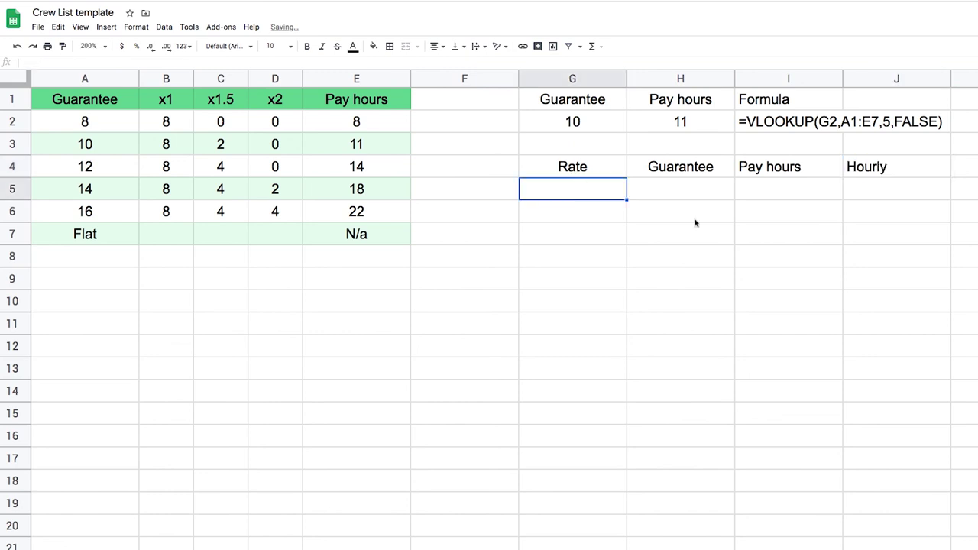
- Enter a rate of 400 in G5 and fill it down to G7
{"action": "type", "text": "400"}
{"action": "key", "text": "Return"}
{"action": "left_click", "coordinate": [587, 193]}
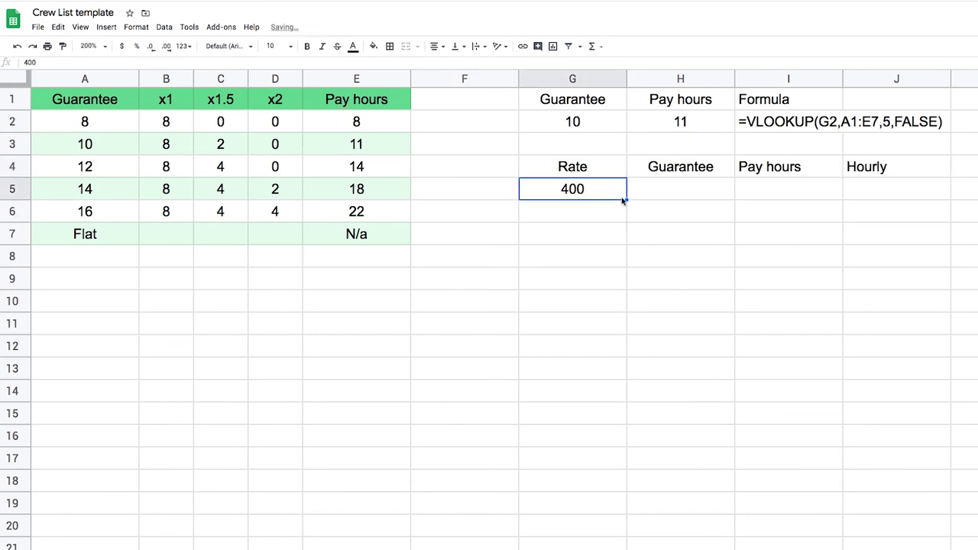
{"action": "left_click_drag", "start_coordinate": [625, 201], "coordinate": [625, 240]}
- Enter the guarantees 12, 10 and 8 in cells H5, H6 and H7
{"action": "left_click", "coordinate": [702, 190]}
{"action": "type", "text": "12"}
{"action": "key", "text": "Return"}
{"action": "type", "text": "10"}
{"action": "key", "text": "Return"}
{"action": "type", "text": "8"}
{"action": "key", "text": "Tab"}
- Centre the Pay hours and Hourly cells in I4:J7
{"action": "left_click", "coordinate": [788, 211]}
{"action": "left_click", "coordinate": [789, 188]}
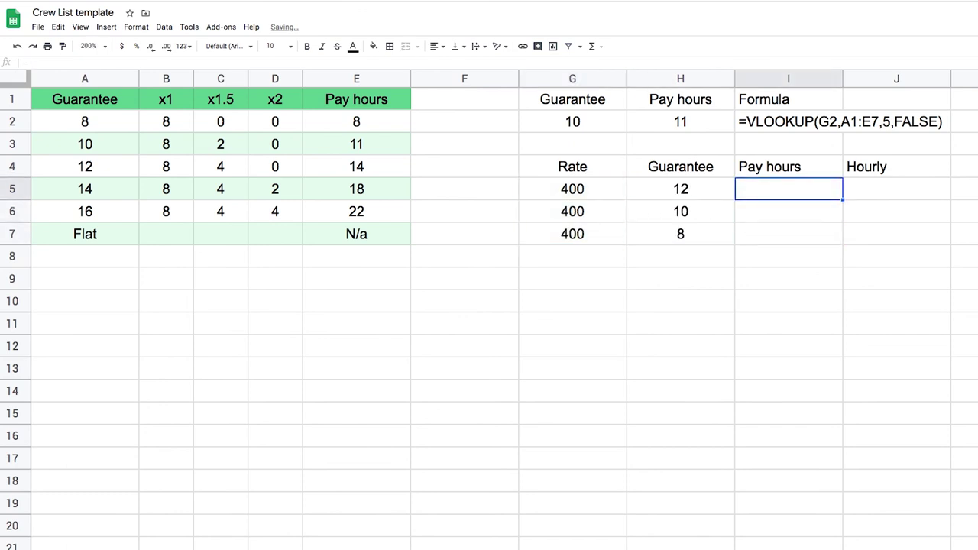
{"action": "left_click_drag", "start_coordinate": [800, 172], "coordinate": [869, 241]}
{"action": "key", "text": "ctrl+shift+e"}
- Enter the formula =VLOOKUP(H5,A1:E7,5,FALSE) in I5 to look up the pay hours for the first guarantee
{"action": "left_click", "coordinate": [787, 191]}
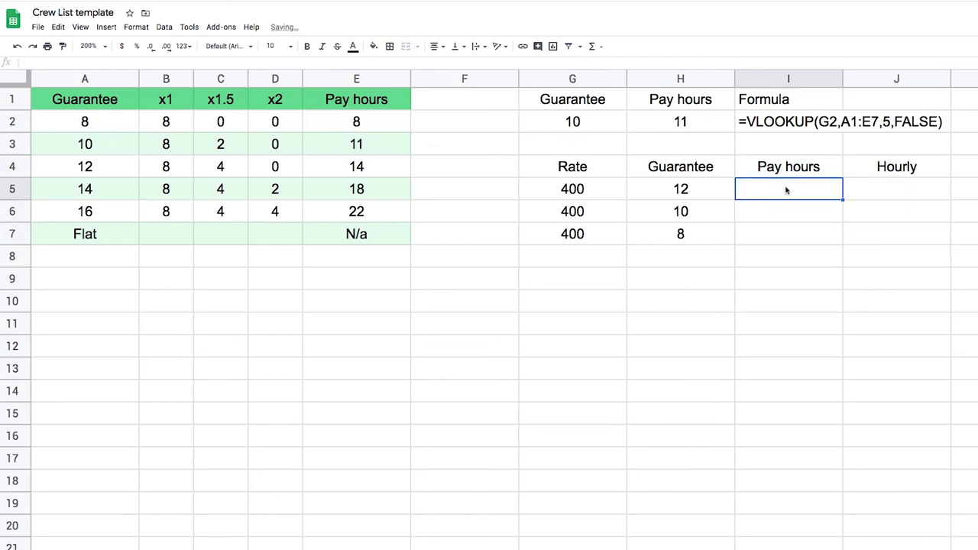
{"action": "type", "text": "="}
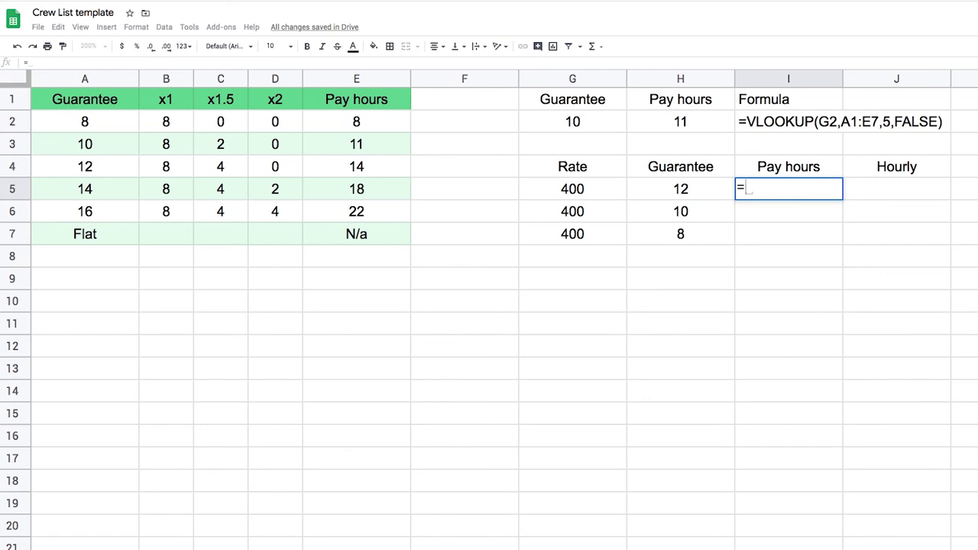
{"action": "type", "text": "VLOOKUP("}
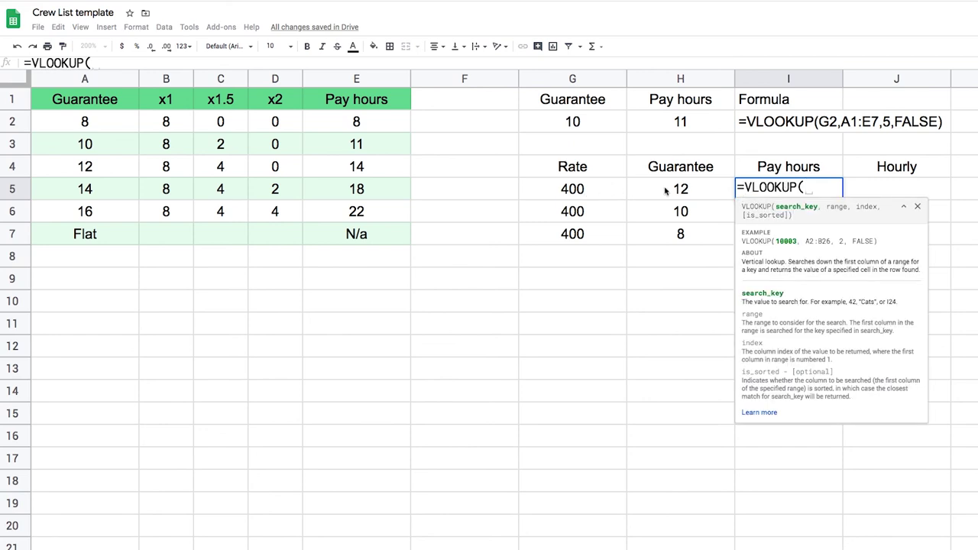
{"action": "left_click", "coordinate": [701, 191]}
{"action": "type", "text": ","}
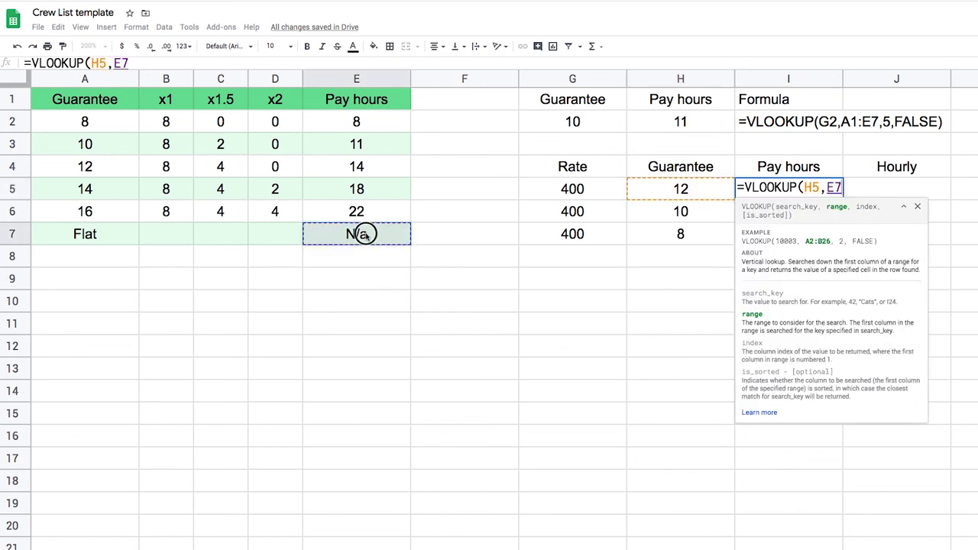
{"action": "left_click_drag", "start_coordinate": [364, 236], "coordinate": [86, 108]}
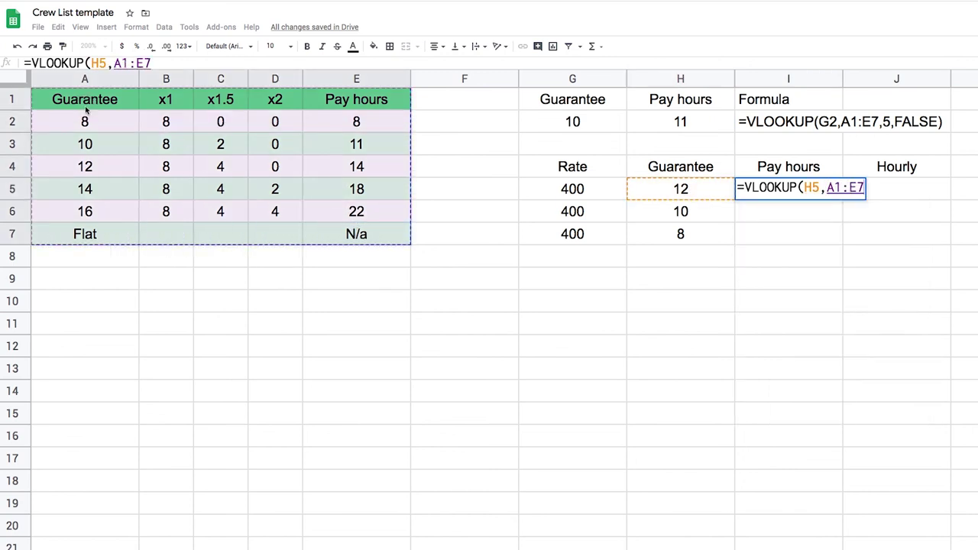
{"action": "type", "text": ","}
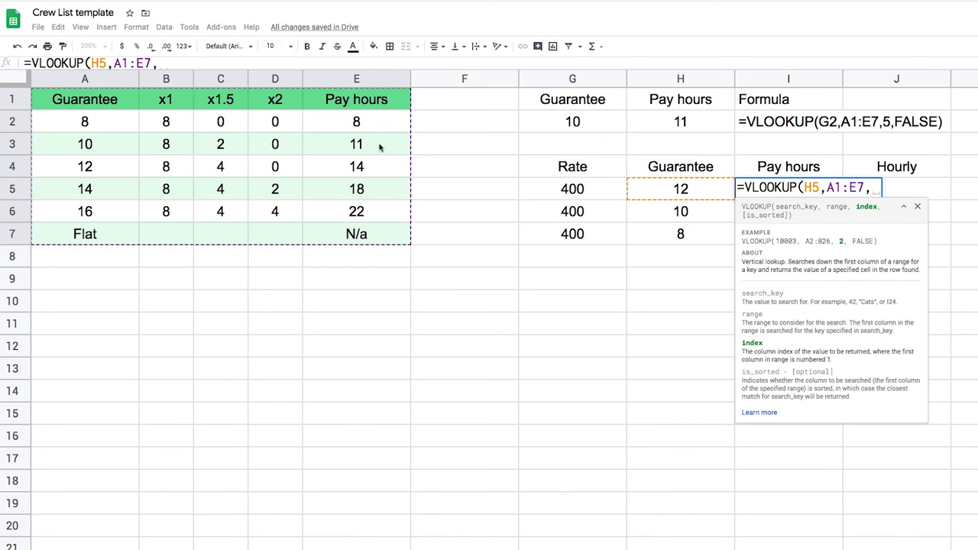
{"action": "type", "text": "5"}
{"action": "type", "text": ",FALSE)"}
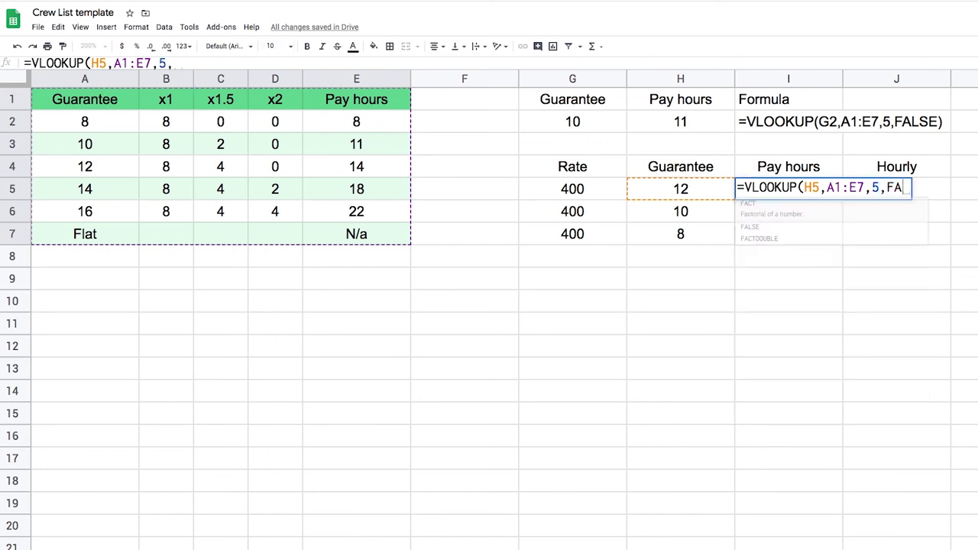
{"action": "key", "text": "Return"}
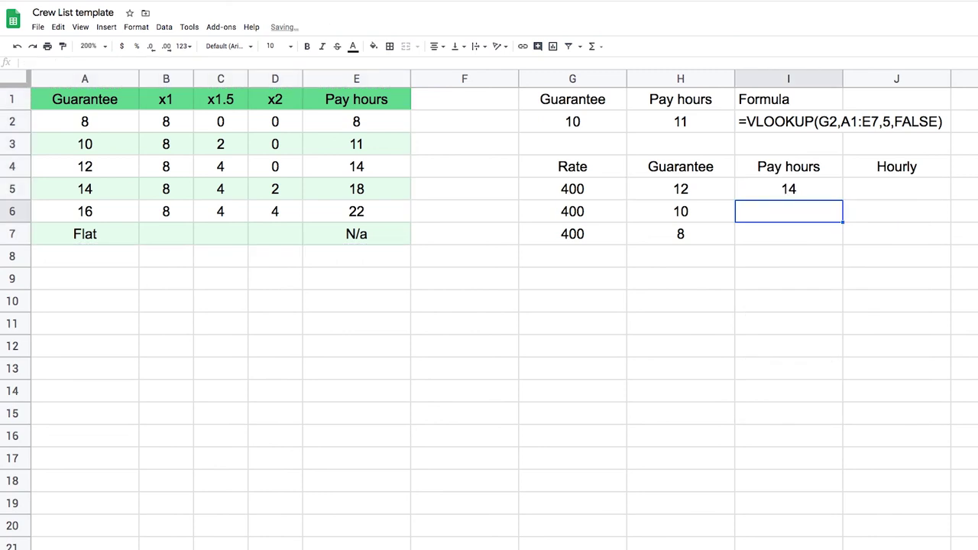
- Fill the pay hours formula from I5 down to I7
{"action": "left_click", "coordinate": [819, 188]}
{"action": "left_click", "coordinate": [686, 191]}
{"action": "left_click", "coordinate": [810, 190]}
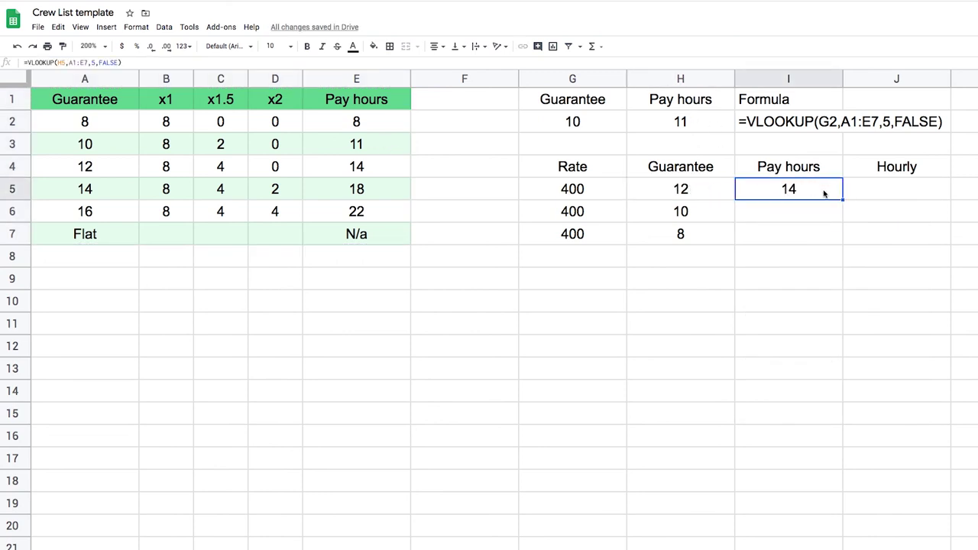
{"action": "left_click_drag", "start_coordinate": [843, 199], "coordinate": [842, 241]}
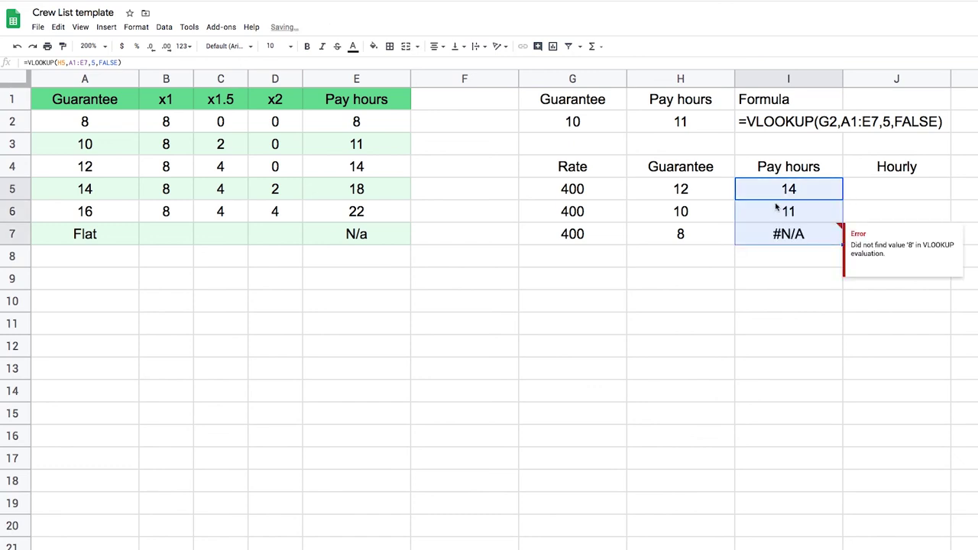
- Examine the formula in I7 and compare its lookup range with the Guarantee table in A1:E7
{"action": "left_click", "coordinate": [798, 238]}
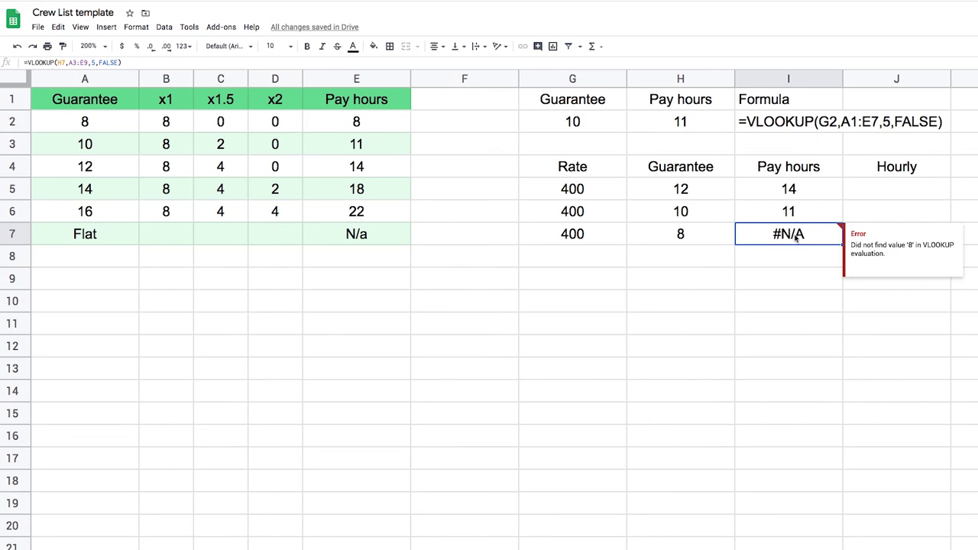
{"action": "left_click_drag", "start_coordinate": [95, 97], "coordinate": [355, 239]}
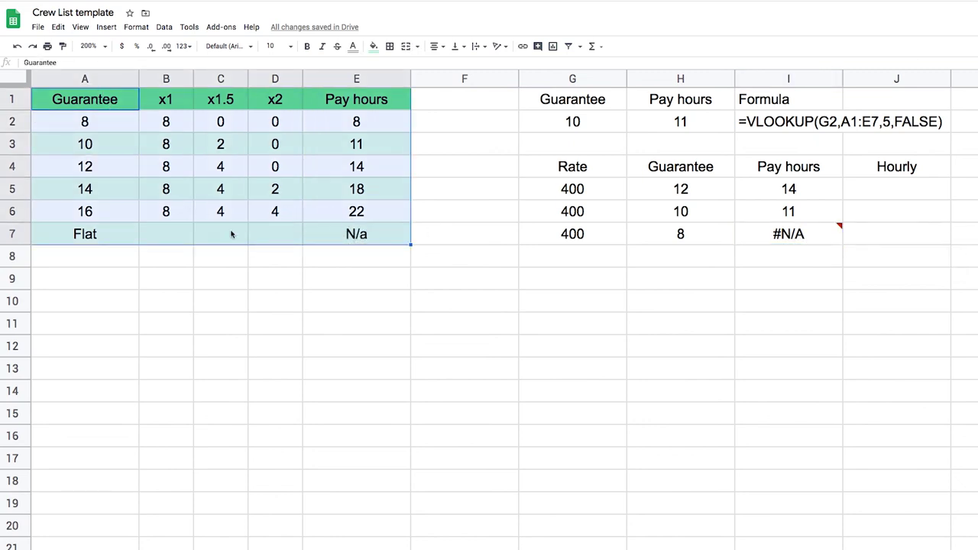
{"action": "left_click", "coordinate": [104, 130]}
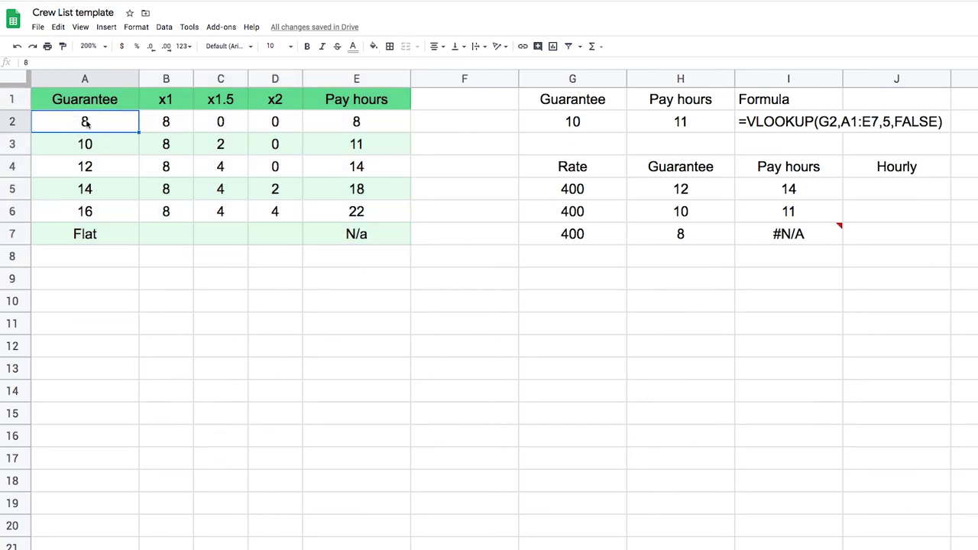
{"action": "left_click", "coordinate": [802, 237]}
{"action": "double_click", "coordinate": [799, 237]}
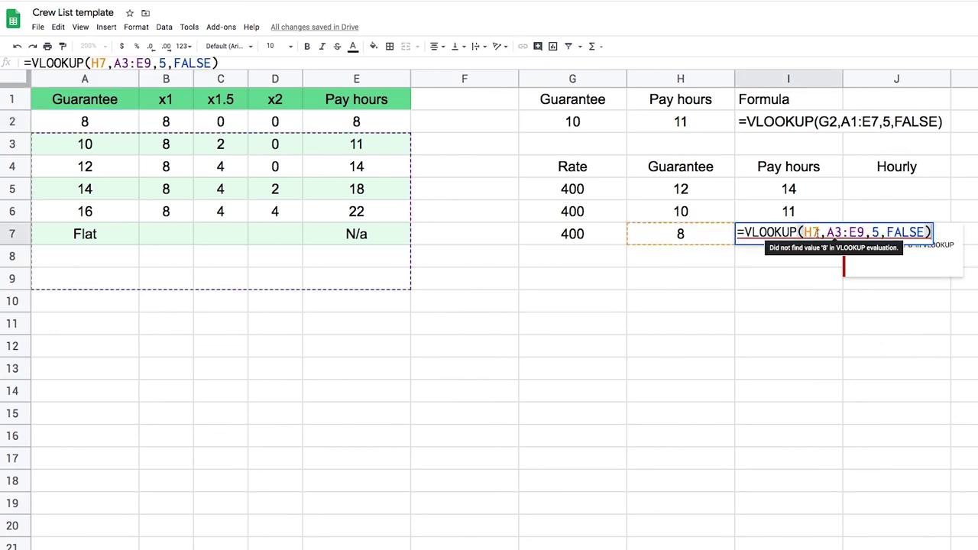
{"action": "left_click_drag", "start_coordinate": [827, 232], "coordinate": [866, 232]}
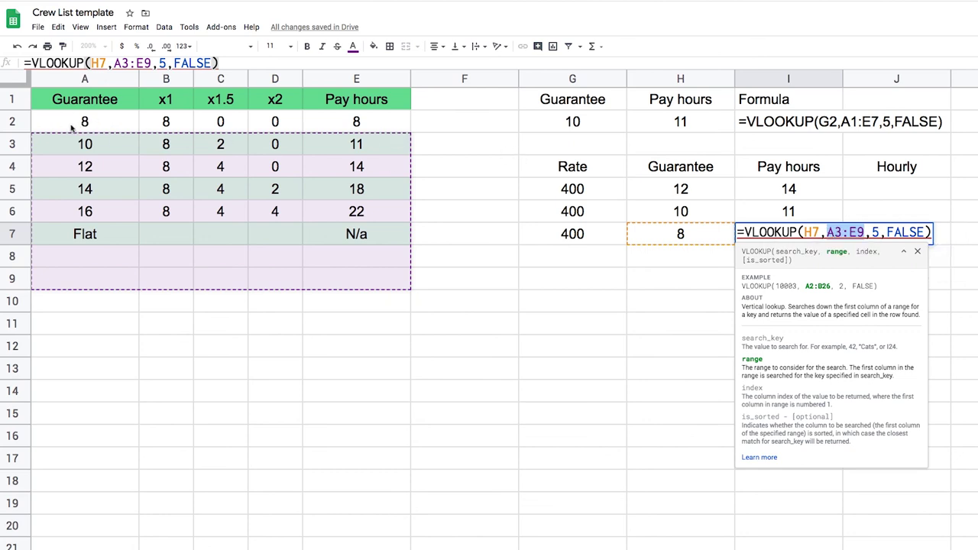
{"action": "left_click", "coordinate": [853, 232]}
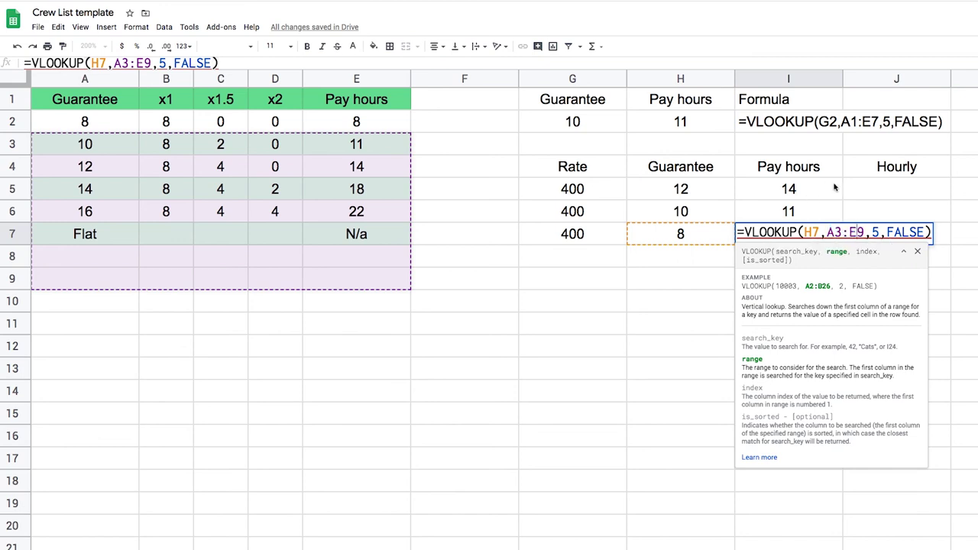
{"action": "mouse_move", "coordinate": [867, 232]}
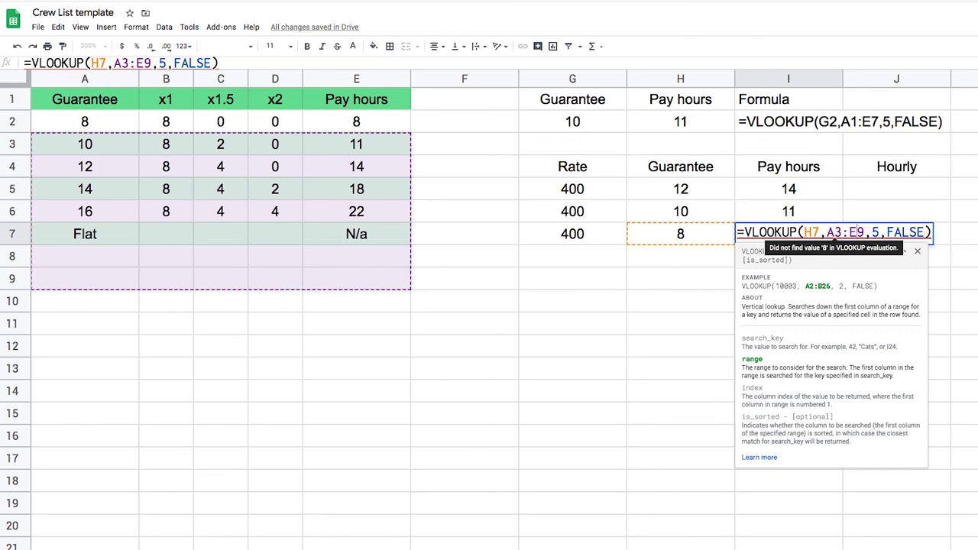
{"action": "key", "text": "Return"}
- Inspect the search key and lookup range of the original pay hours formula in I5
{"action": "left_click", "coordinate": [798, 190]}
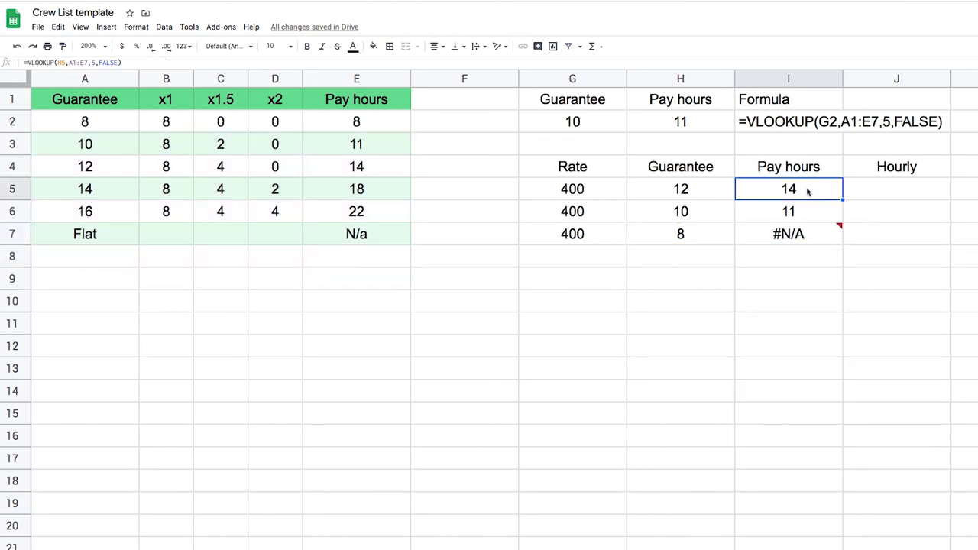
{"action": "double_click", "coordinate": [808, 190]}
{"action": "double_click", "coordinate": [810, 187]}
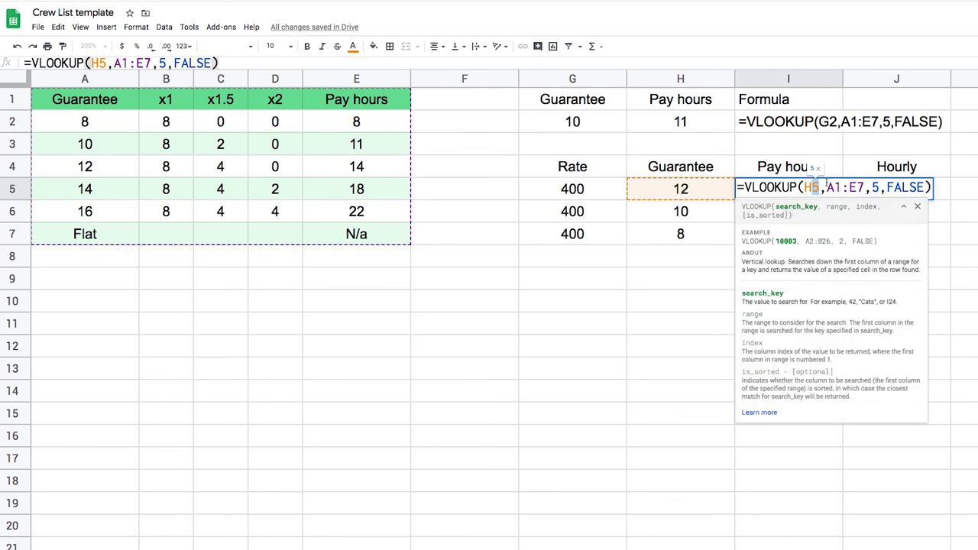
{"action": "key", "text": "Right"}
{"action": "key", "text": "Right"}
{"action": "key", "text": "Right"}
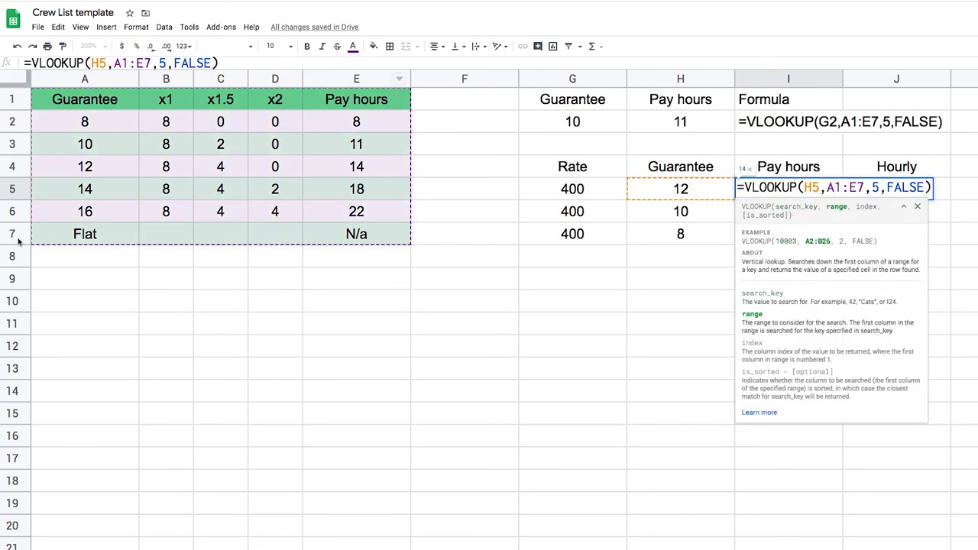
{"action": "key", "text": "Return"}
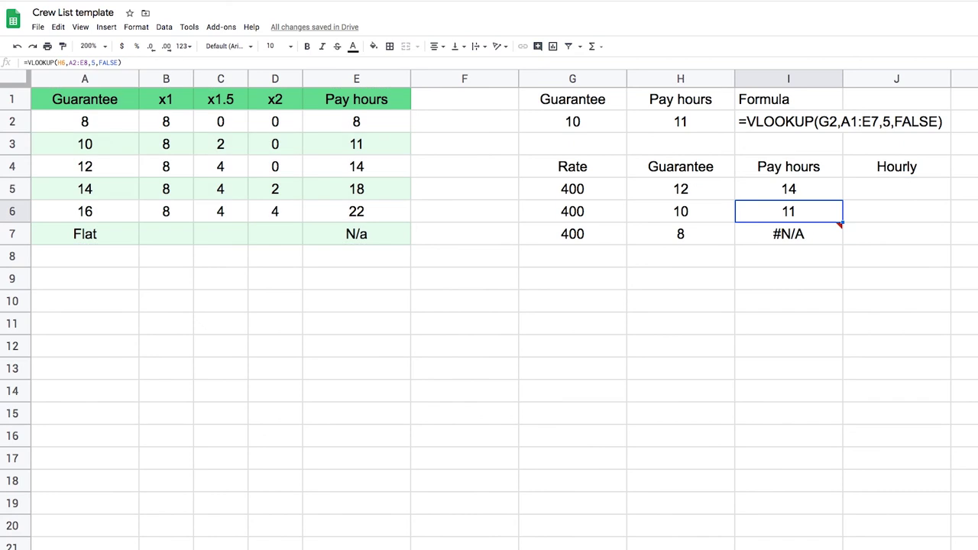
- Check how the search key and lookup range shift in the filled formulas in I6 and I7
{"action": "double_click", "coordinate": [807, 211]}
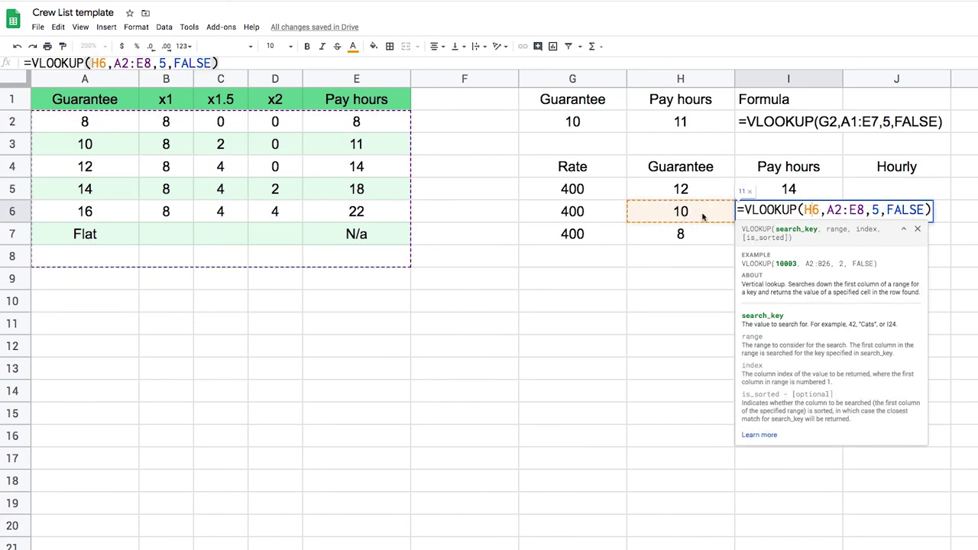
{"action": "left_click_drag", "start_coordinate": [827, 210], "coordinate": [864, 210]}
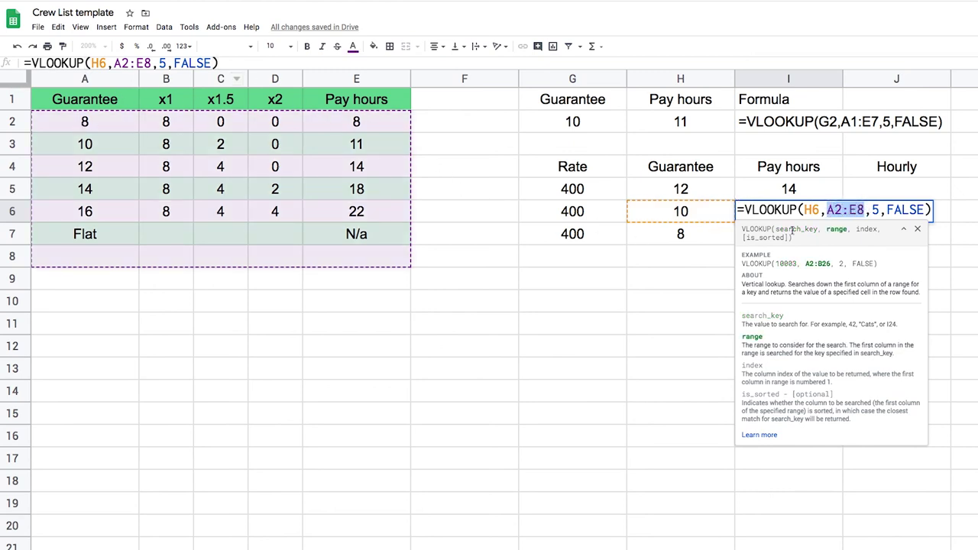
{"action": "left_click", "coordinate": [853, 210]}
{"action": "key", "text": "Return"}
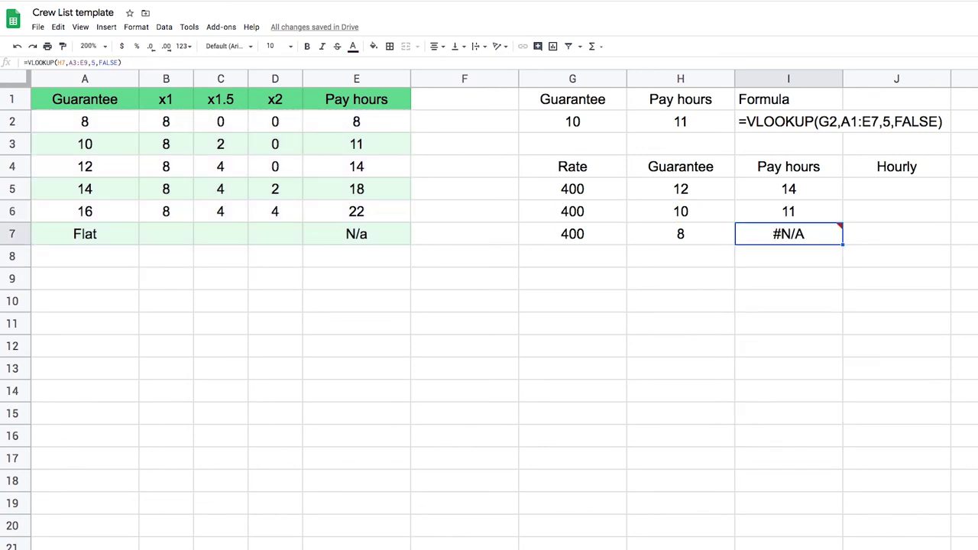
{"action": "double_click", "coordinate": [809, 234]}
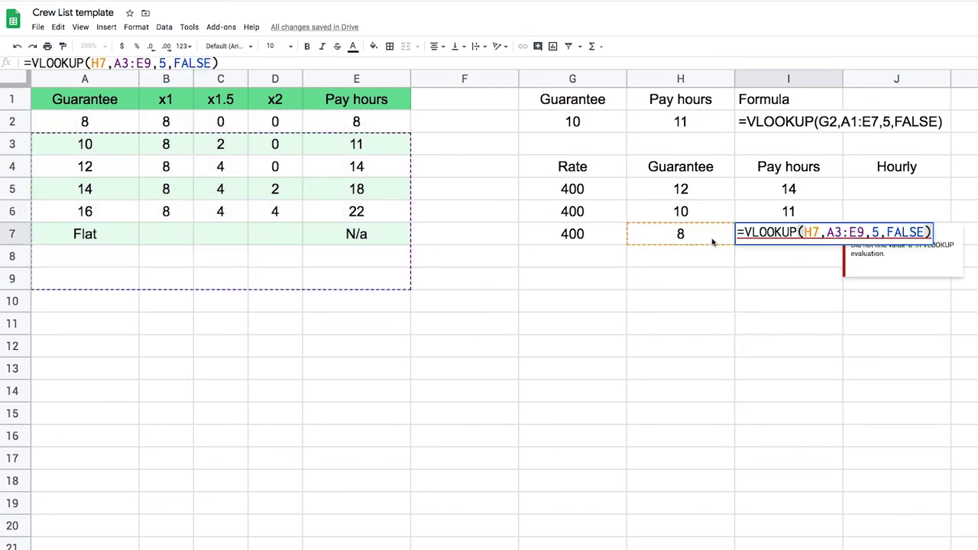
{"action": "left_click", "coordinate": [832, 232]}
{"action": "left_click_drag", "start_coordinate": [828, 232], "coordinate": [865, 233]}
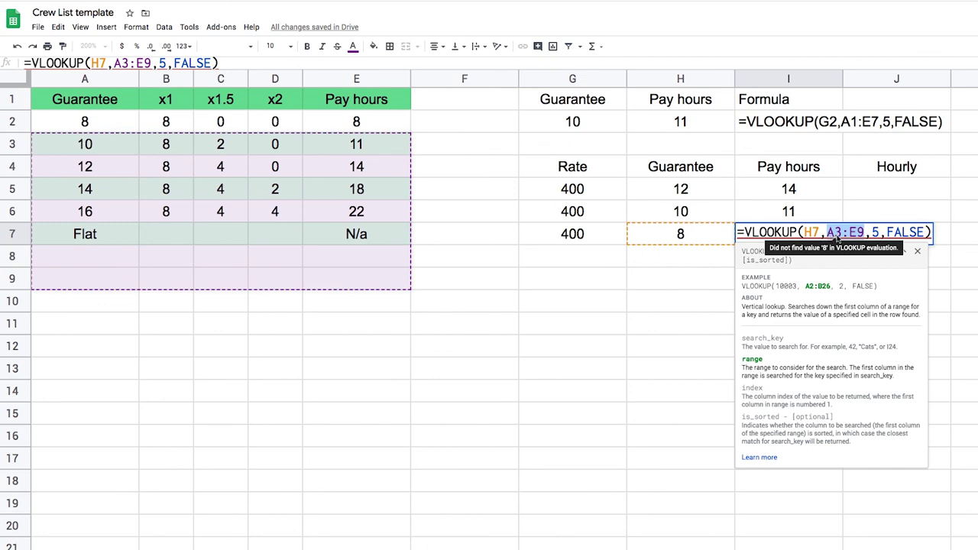
{"action": "key", "text": "Return"}
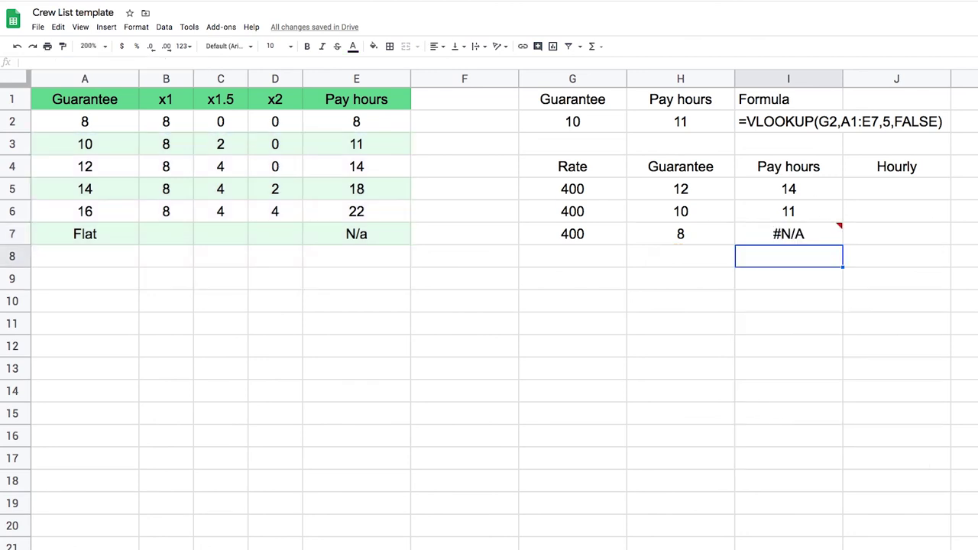
- Examine the search key H5 and the lookup range A1:E7 in the pay hours formula in I5
{"action": "left_click", "coordinate": [812, 189]}
{"action": "double_click", "coordinate": [794, 188]}
{"action": "double_click", "coordinate": [812, 188]}
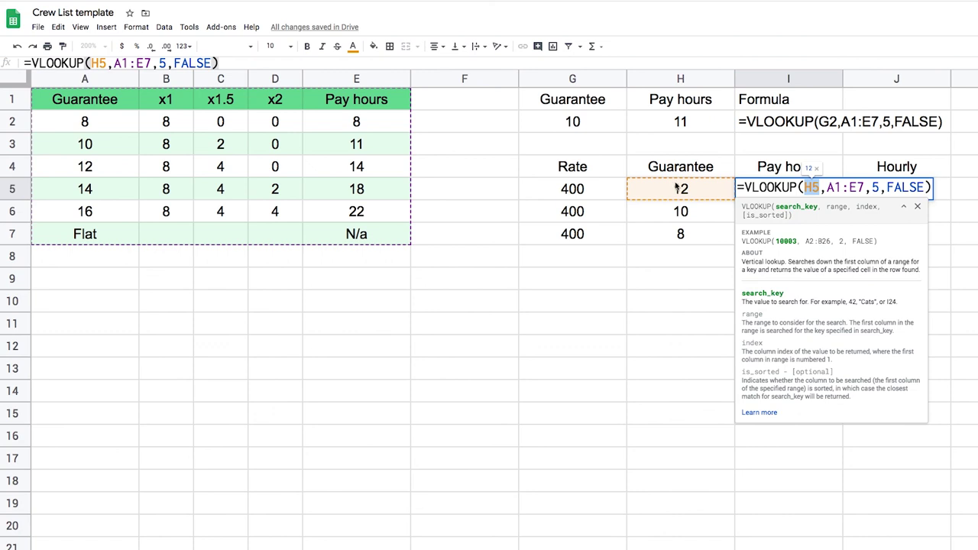
{"action": "left_click", "coordinate": [854, 187]}
{"action": "left_click_drag", "start_coordinate": [866, 187], "coordinate": [828, 187]}
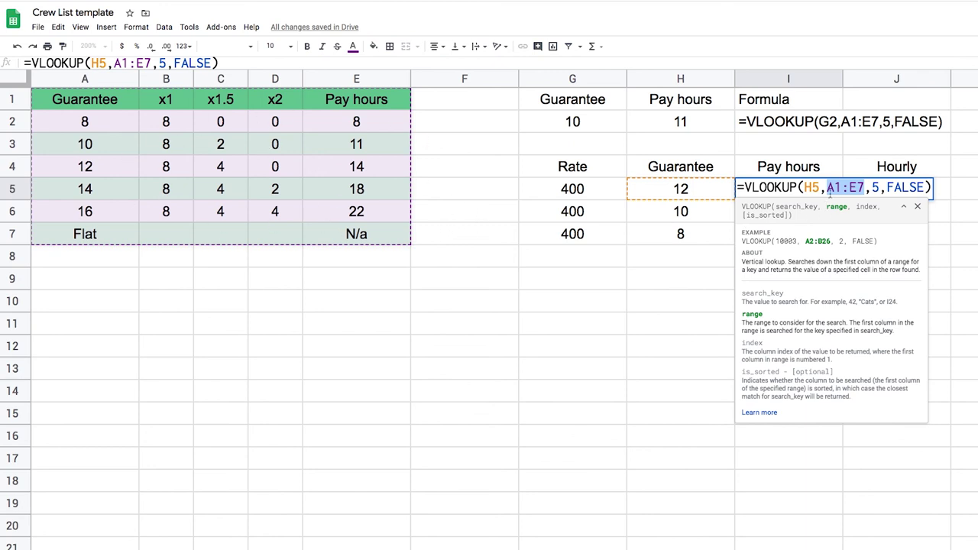
{"action": "left_click", "coordinate": [836, 188]}
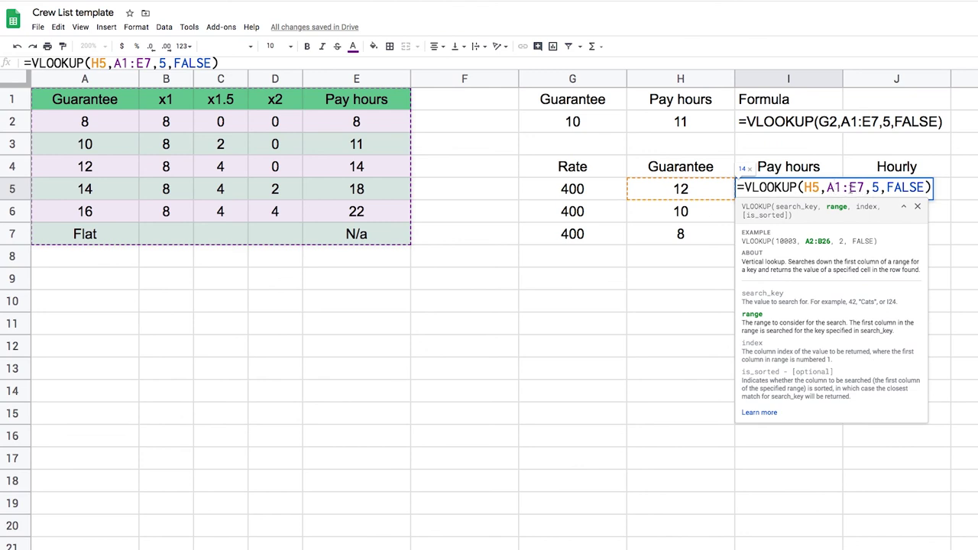
{"action": "left_click_drag", "start_coordinate": [867, 190], "coordinate": [803, 190]}
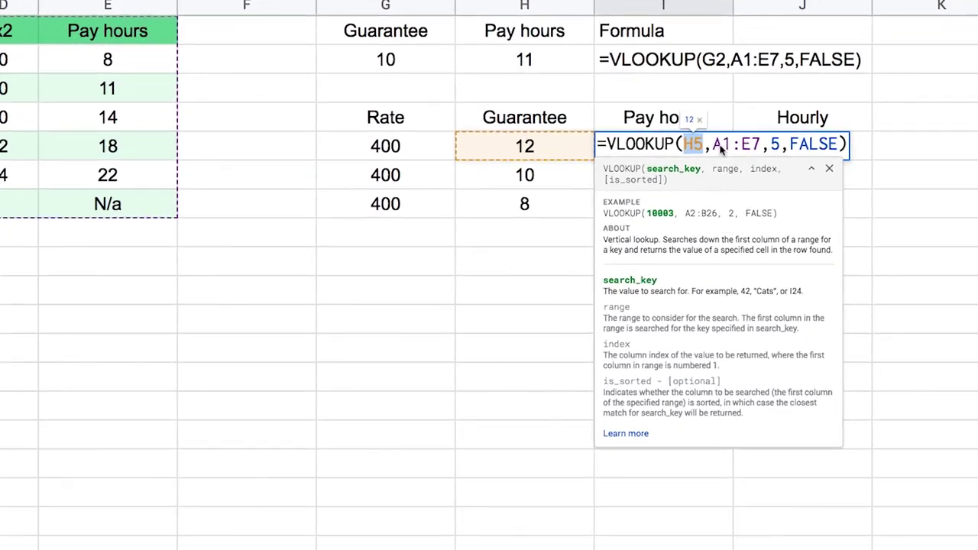
- Make the lookup range in the I5 pay hours formula absolute as $A$1:$E$7
{"action": "left_click", "coordinate": [833, 191]}
{"action": "key", "text": "Left"}
{"action": "type", "text": "$"}
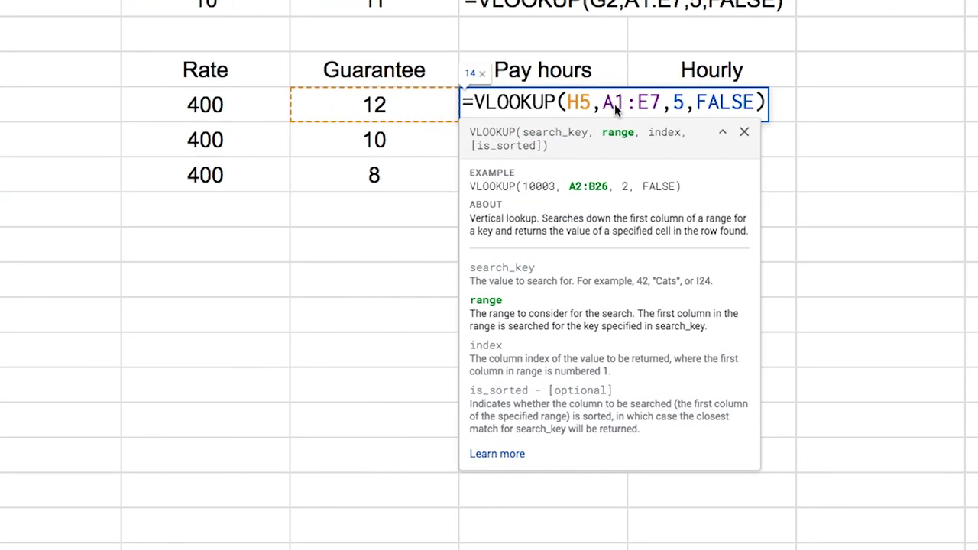
{"action": "left_click", "coordinate": [626, 102]}
{"action": "type", "text": "$"}
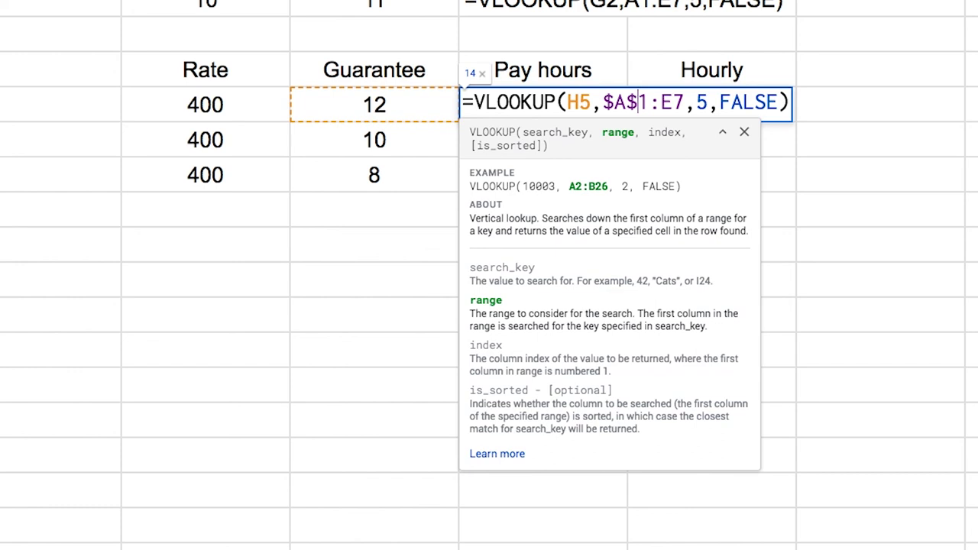
{"action": "left_click", "coordinate": [661, 102]}
{"action": "type", "text": "$"}
{"action": "key", "text": "Right"}
{"action": "type", "text": "$"}
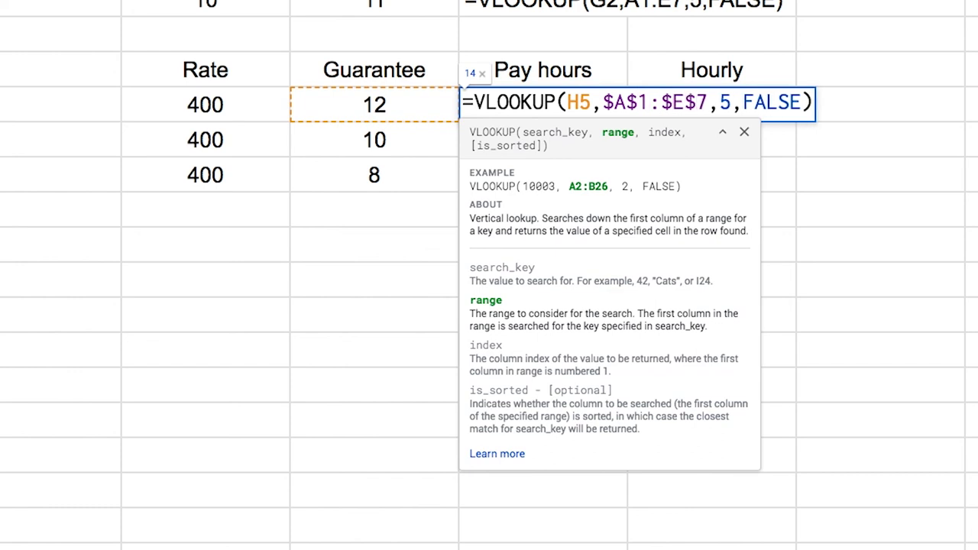
{"action": "left_click", "coordinate": [623, 102]}
{"action": "left_click_drag", "start_coordinate": [622, 102], "coordinate": [636, 102]}
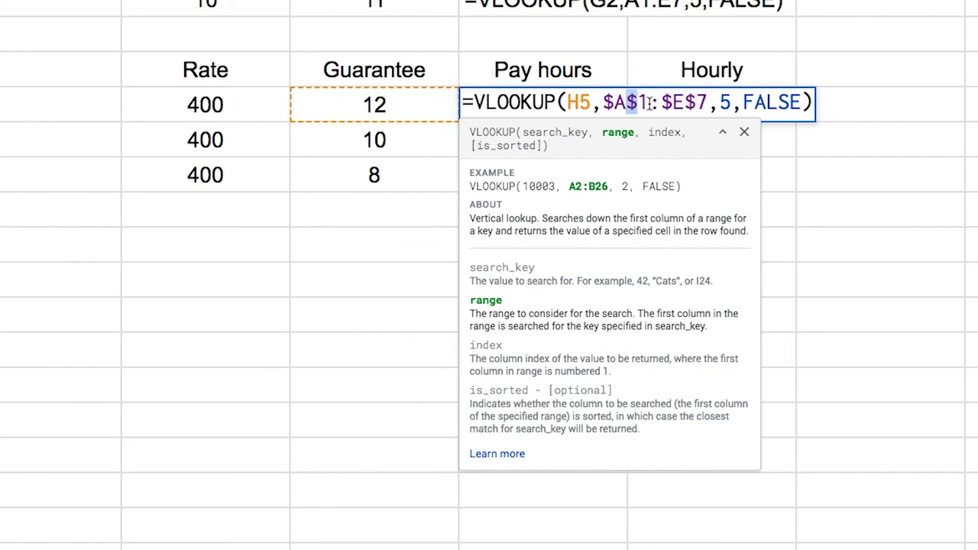
{"action": "left_click", "coordinate": [634, 104]}
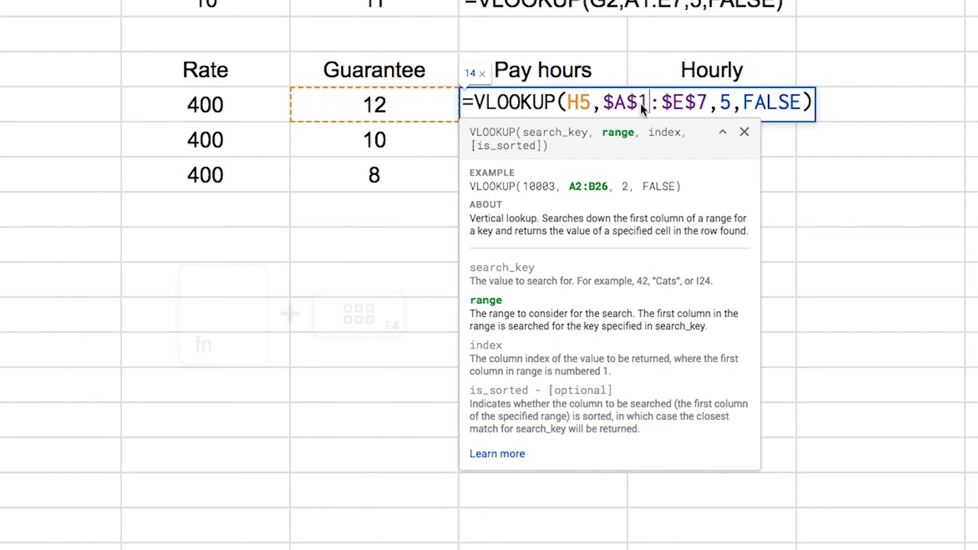
- Cycle the I5 lookup range through its mixed and relative reference forms back to $A$1:$E$7, and commit the formula
{"action": "key", "text": "F4"}
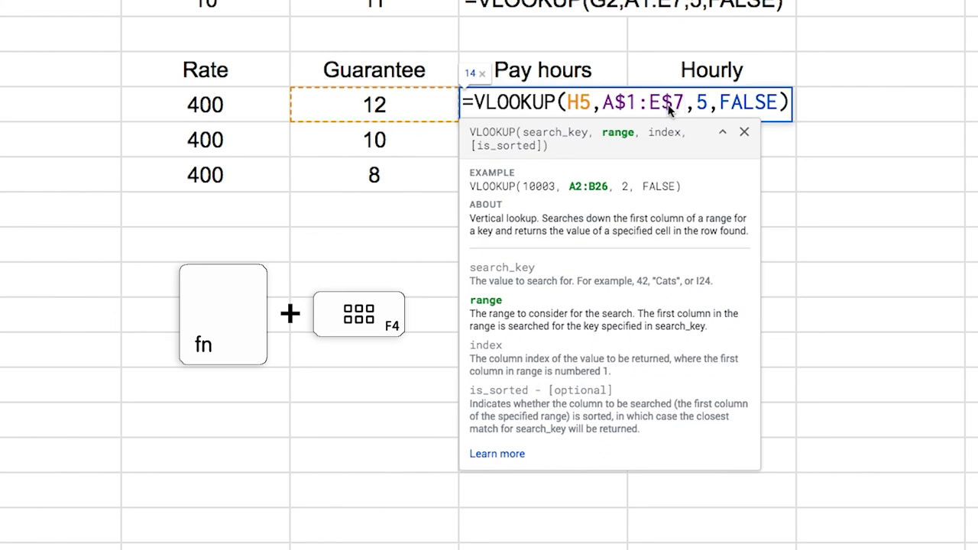
{"action": "key", "text": "F4"}
{"action": "key", "text": "F4"}
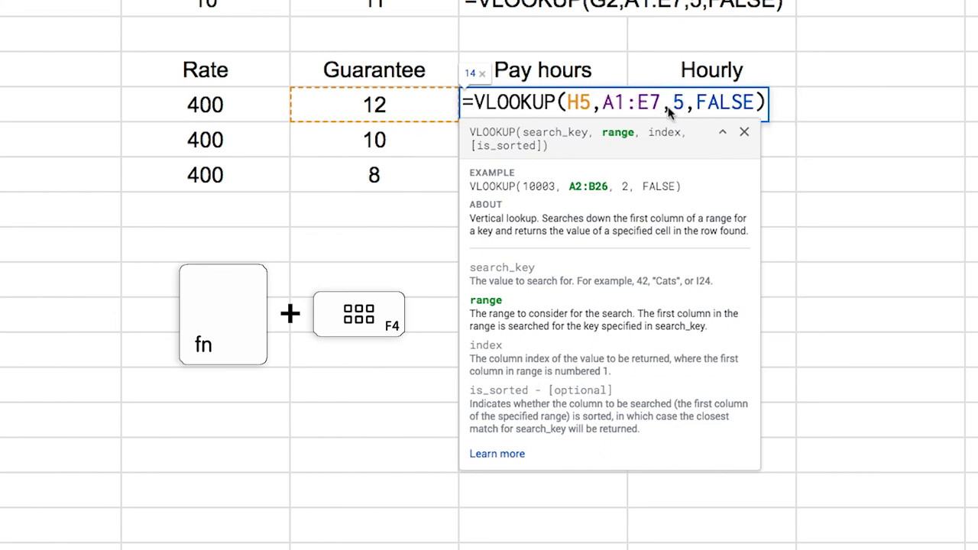
{"action": "key", "text": "F4"}
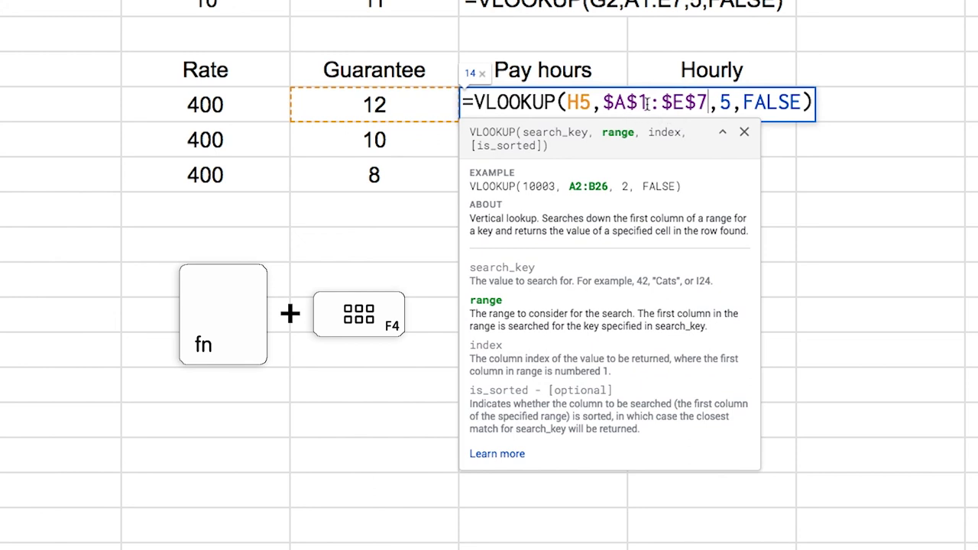
{"action": "key", "text": "F4"}
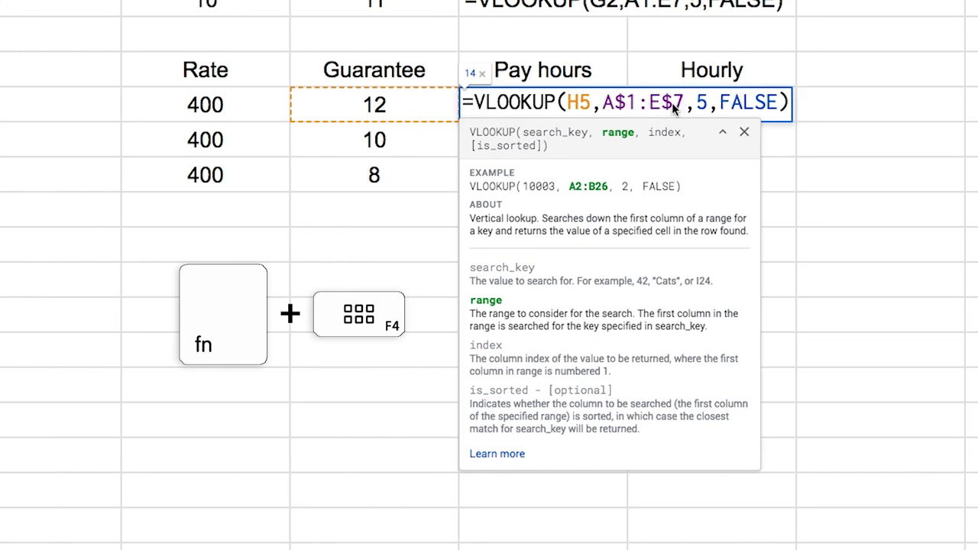
{"action": "key", "text": "F4"}
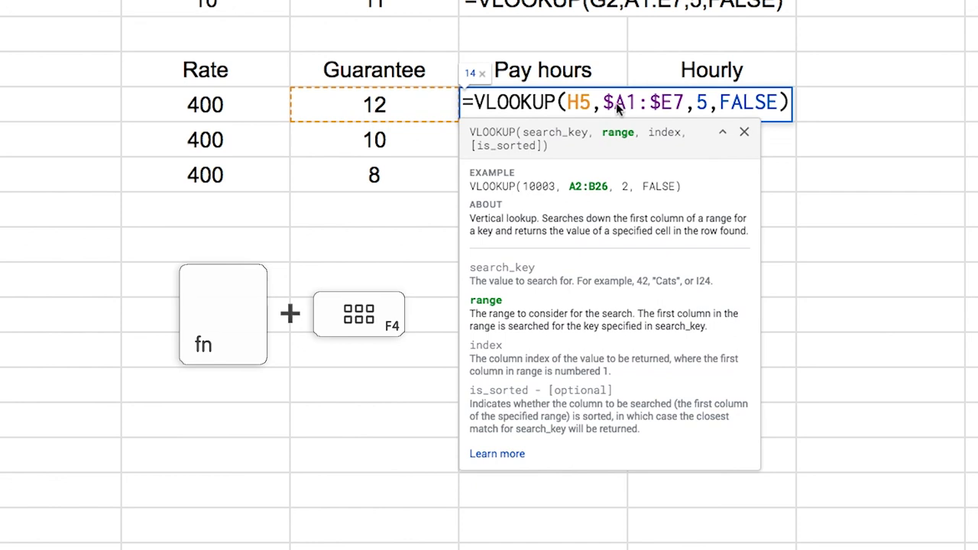
{"action": "key", "text": "F4"}
{"action": "key", "text": "F4"}
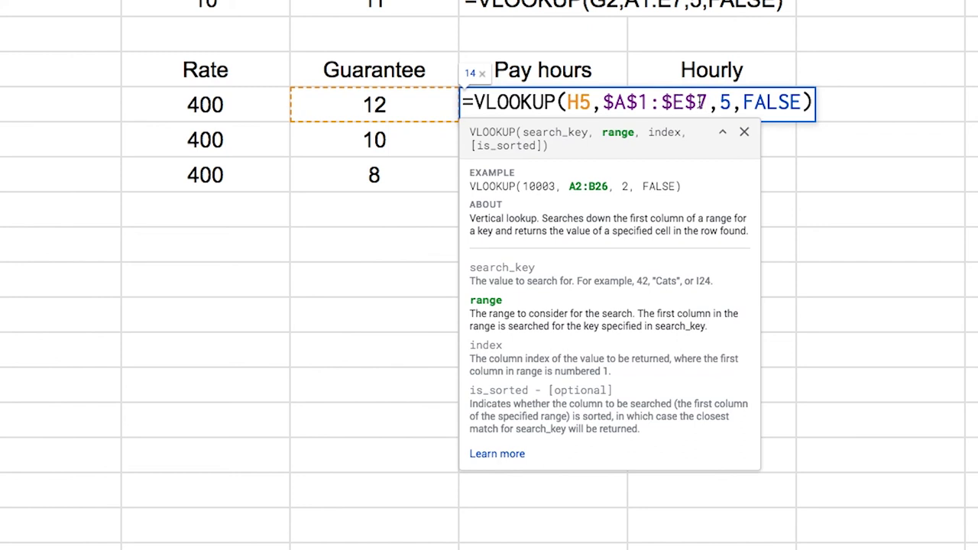
{"action": "key", "text": "Return"}
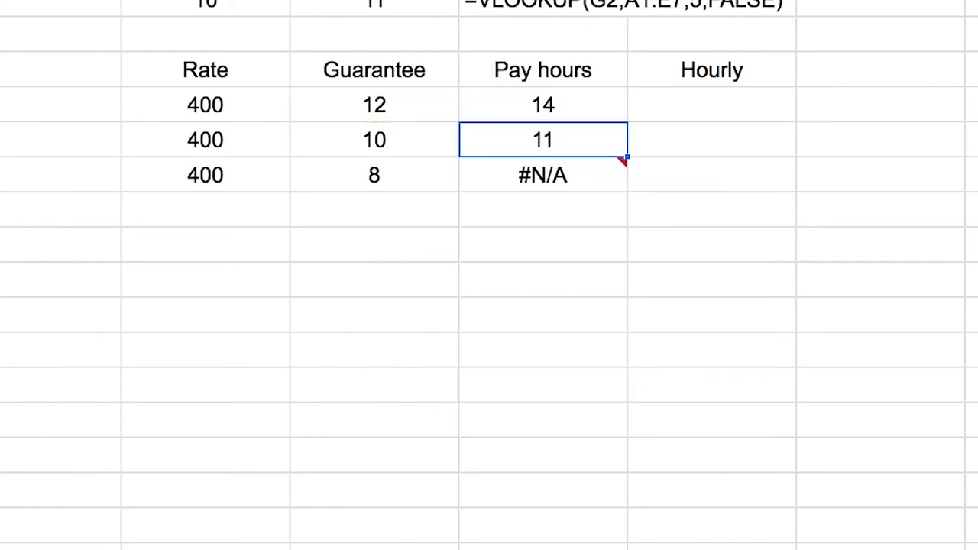
- Clear the old pay hours formulas in I6:I7 and refill them from I5
{"action": "left_click_drag", "start_coordinate": [585, 170], "coordinate": [588, 138]}
{"action": "key", "text": "Delete"}
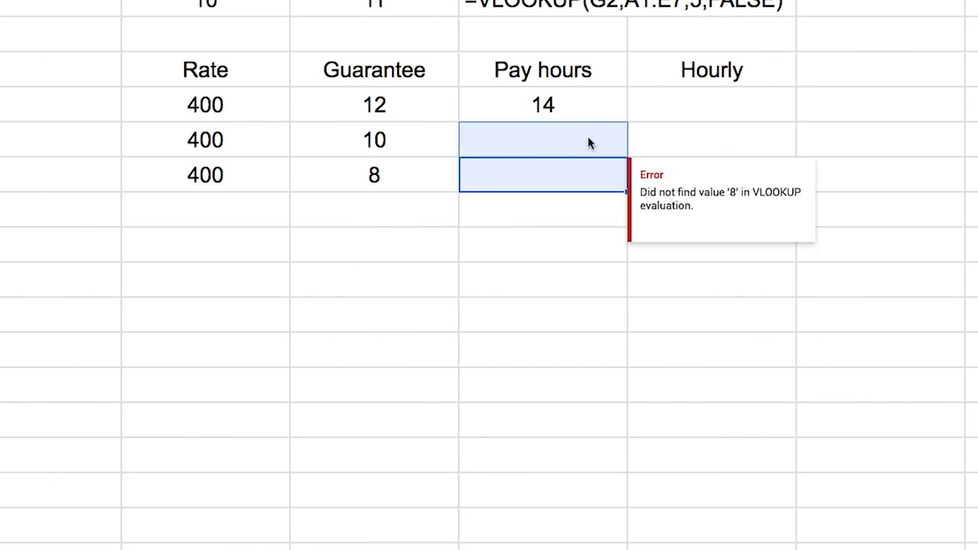
{"action": "left_click", "coordinate": [586, 113]}
{"action": "left_click_drag", "start_coordinate": [626, 121], "coordinate": [619, 175]}
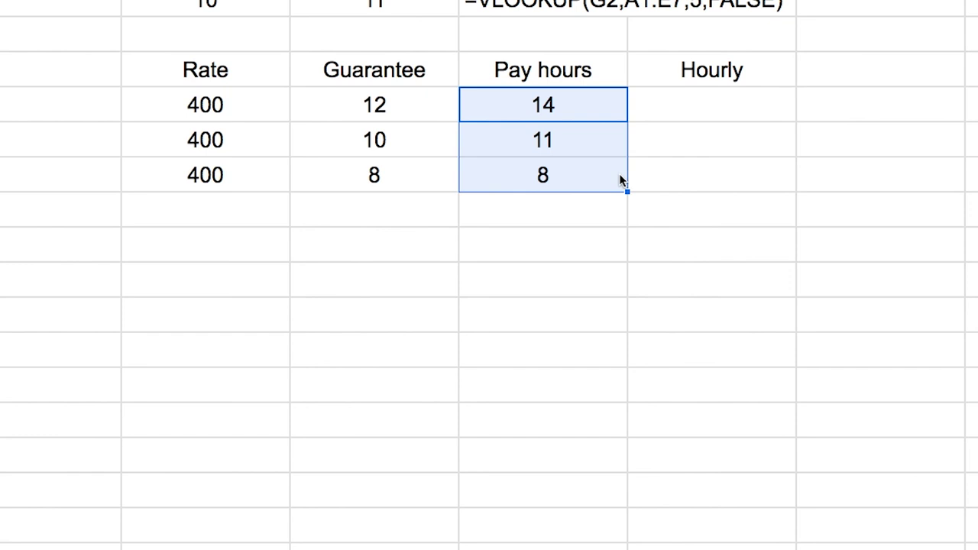
- Check the search key and the absolute lookup range in the filled pay hours formula in I7
{"action": "left_click", "coordinate": [565, 176]}
{"action": "double_click", "coordinate": [564, 173]}
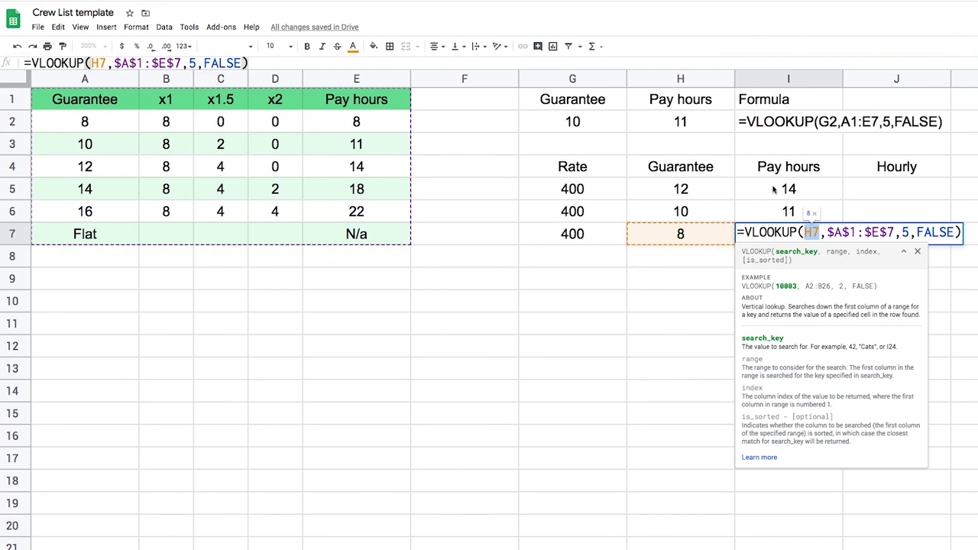
{"action": "left_click", "coordinate": [843, 232]}
{"action": "left_click_drag", "start_coordinate": [827, 232], "coordinate": [890, 231]}
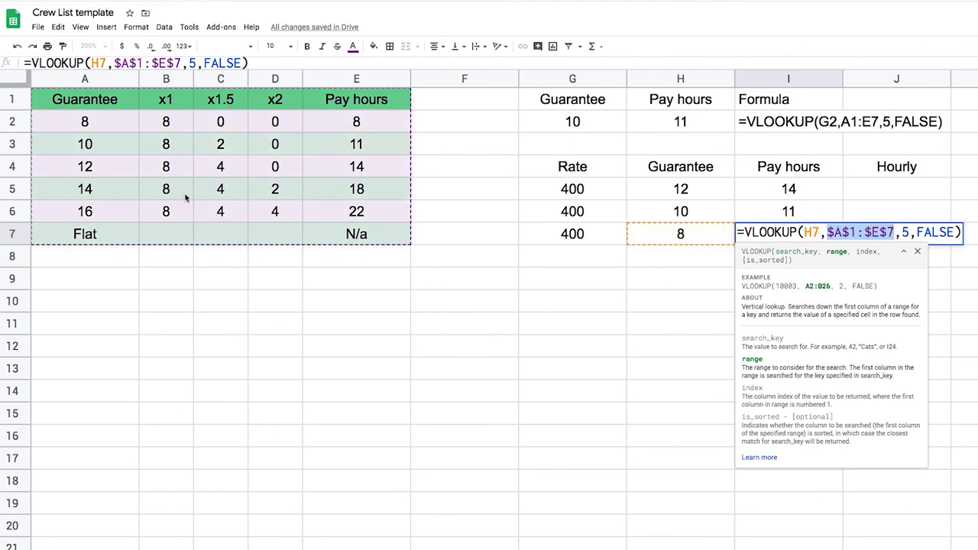
{"action": "left_click", "coordinate": [880, 232]}
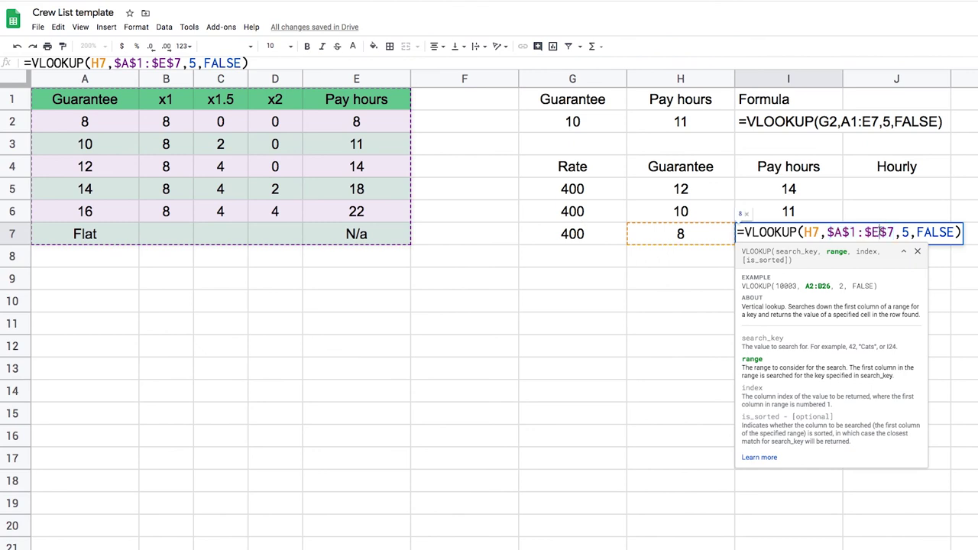
{"action": "key", "text": "Return"}
{"action": "left_click", "coordinate": [788, 211]}
- Calculate the hourly rate in J5 with =G5/I5 and fill the formula down to J7
{"action": "left_click", "coordinate": [896, 189]}
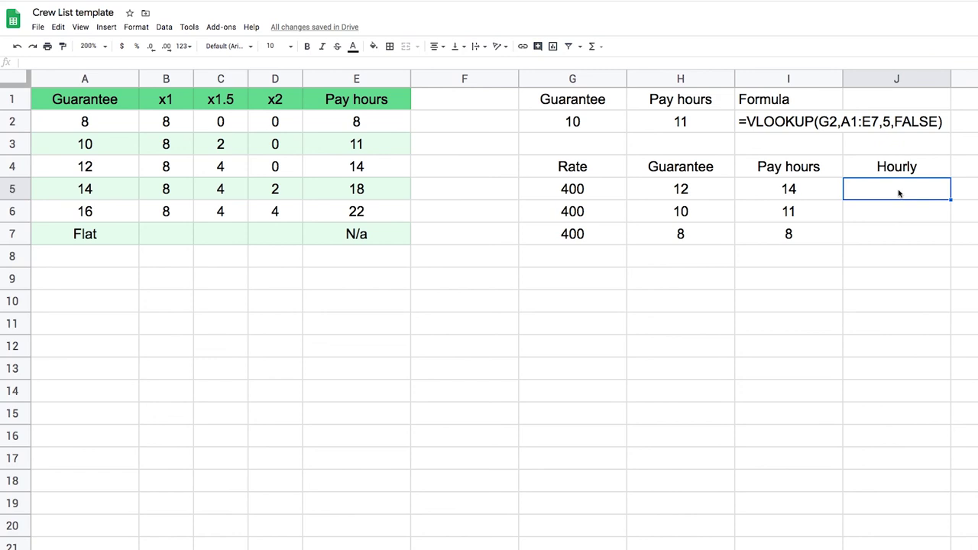
{"action": "type", "text": "="}
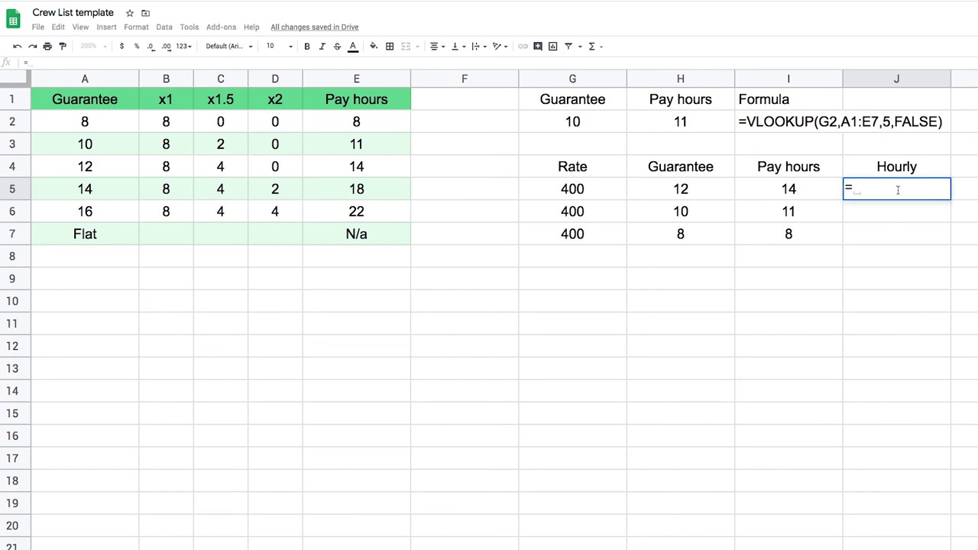
{"action": "left_click", "coordinate": [597, 194]}
{"action": "type", "text": "/"}
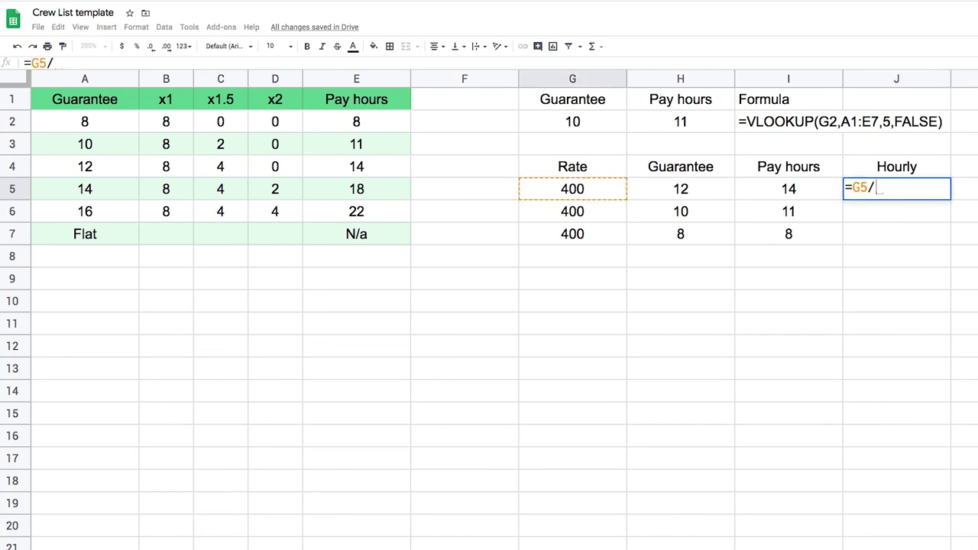
{"action": "left_click", "coordinate": [758, 195]}
{"action": "key", "text": "Return"}
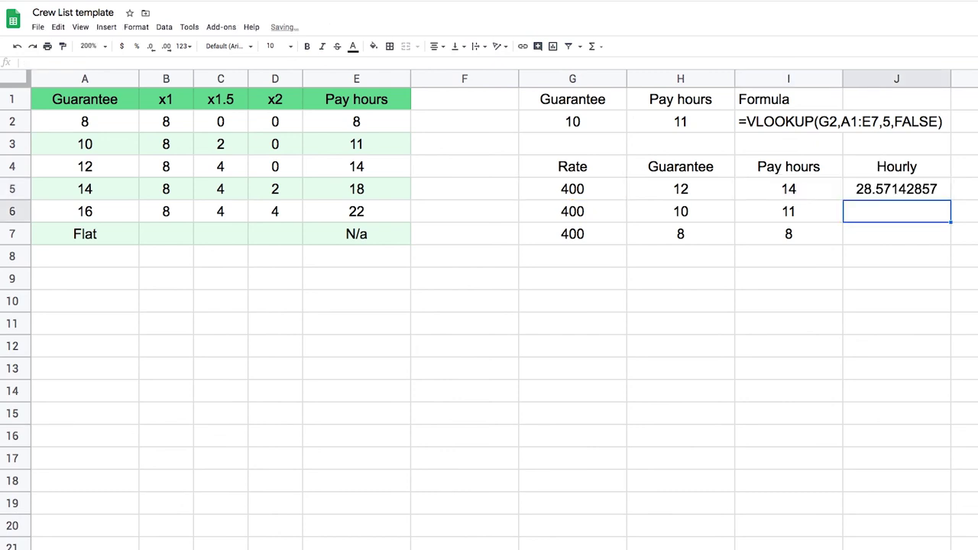
{"action": "left_click", "coordinate": [931, 193]}
{"action": "left_click_drag", "start_coordinate": [950, 200], "coordinate": [946, 243]}
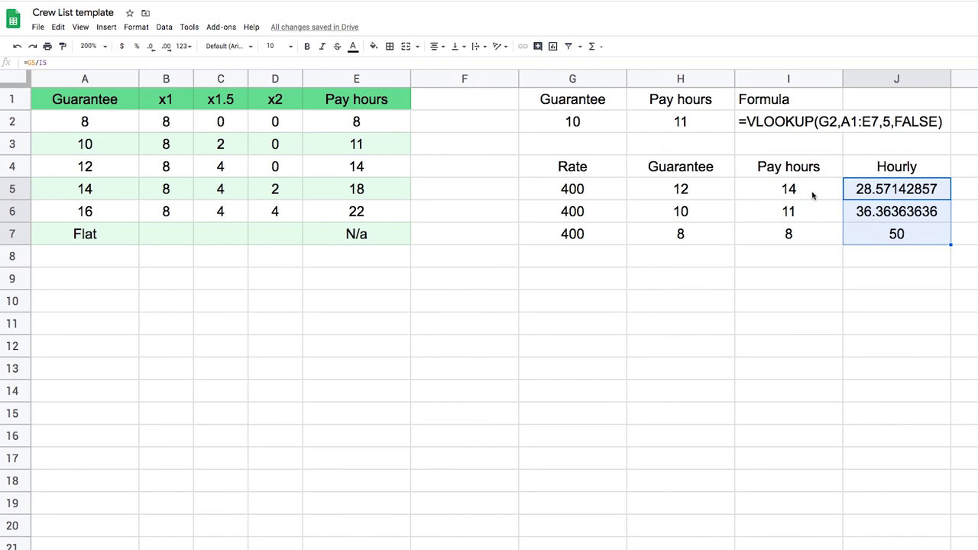
- Compare the Guarantee table A1:E7 with the absolute lookup range in the I5 formula
{"action": "left_click_drag", "start_coordinate": [356, 100], "coordinate": [115, 237]}
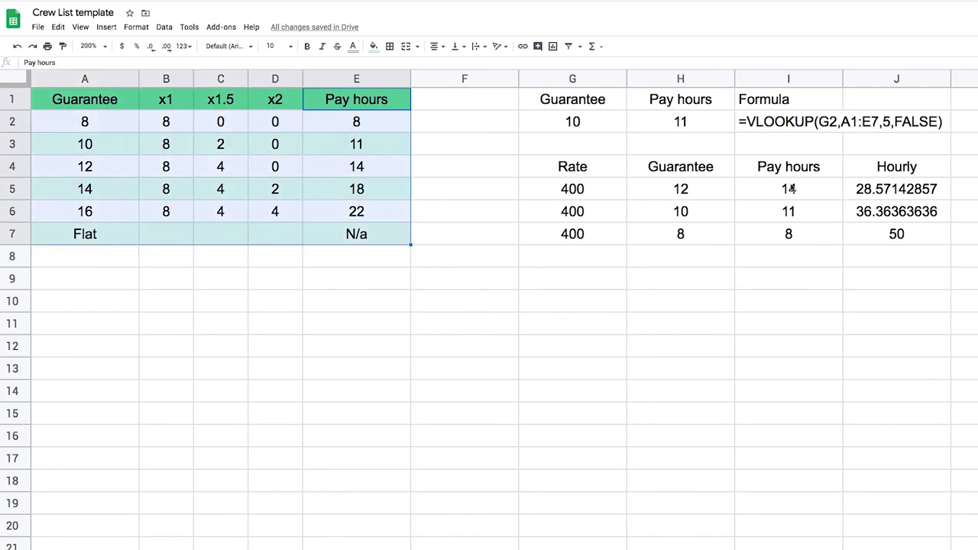
{"action": "left_click", "coordinate": [800, 189]}
{"action": "key", "text": "Return"}
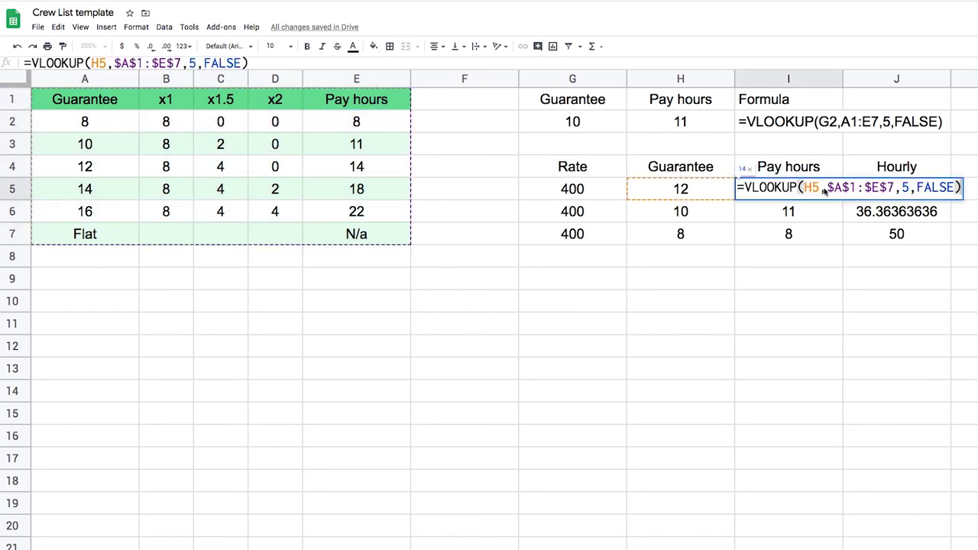
{"action": "left_click_drag", "start_coordinate": [827, 189], "coordinate": [887, 191]}
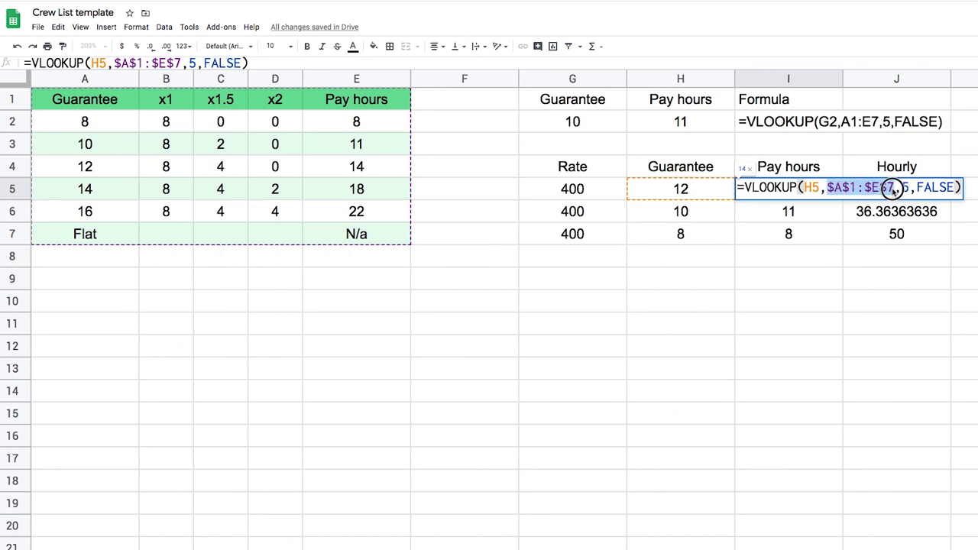
{"action": "key", "text": "Return"}
- Start a named range for the guarantee table A1:E7 and enter payHours as its name
{"action": "left_click_drag", "start_coordinate": [398, 236], "coordinate": [84, 98]}
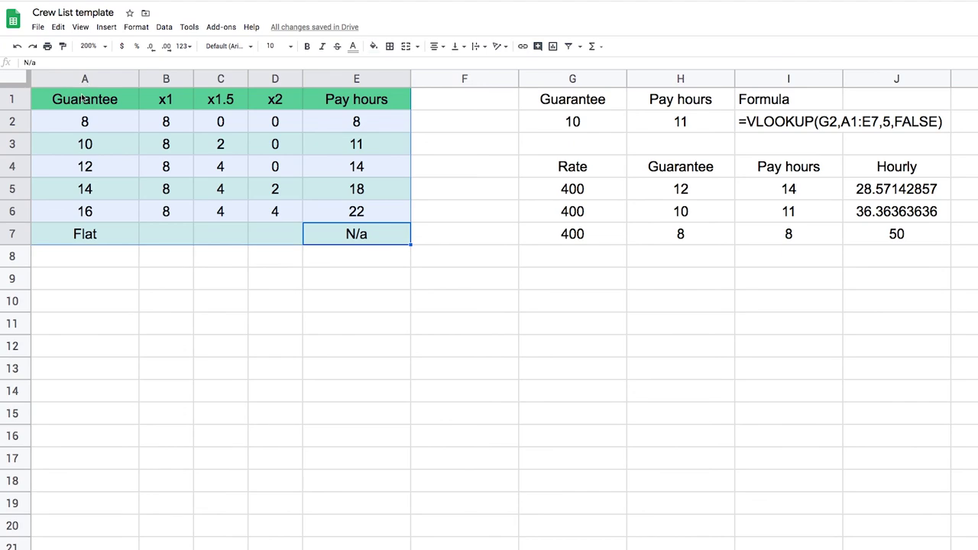
{"action": "left_click", "coordinate": [165, 27]}
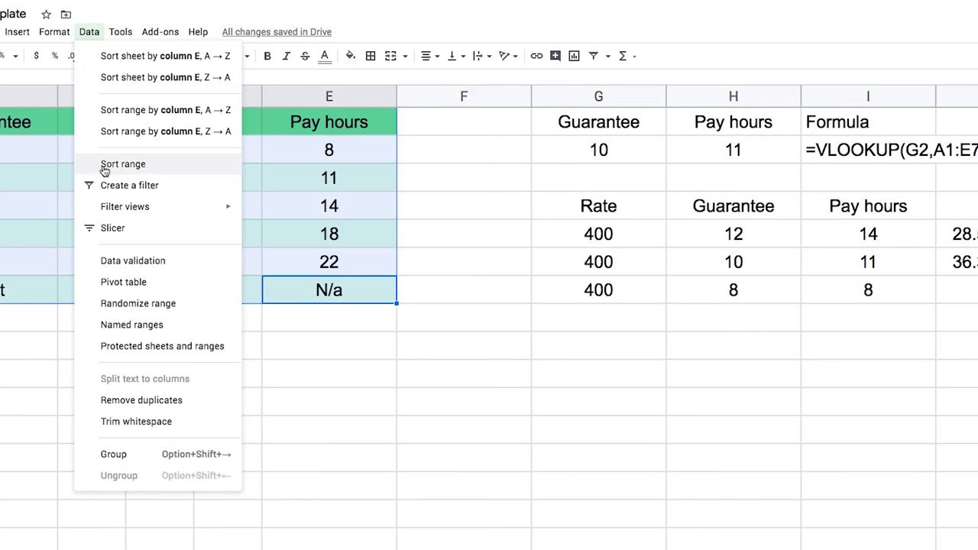
{"action": "left_click", "coordinate": [150, 324]}
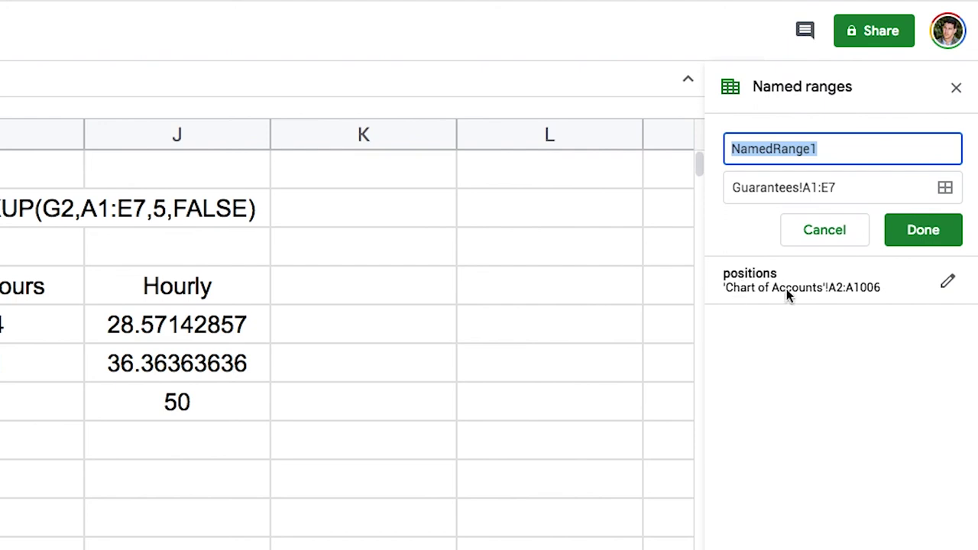
{"action": "left_click", "coordinate": [828, 148]}
{"action": "left_click_drag", "start_coordinate": [864, 146], "coordinate": [696, 147]}
{"action": "type", "text": "p"}
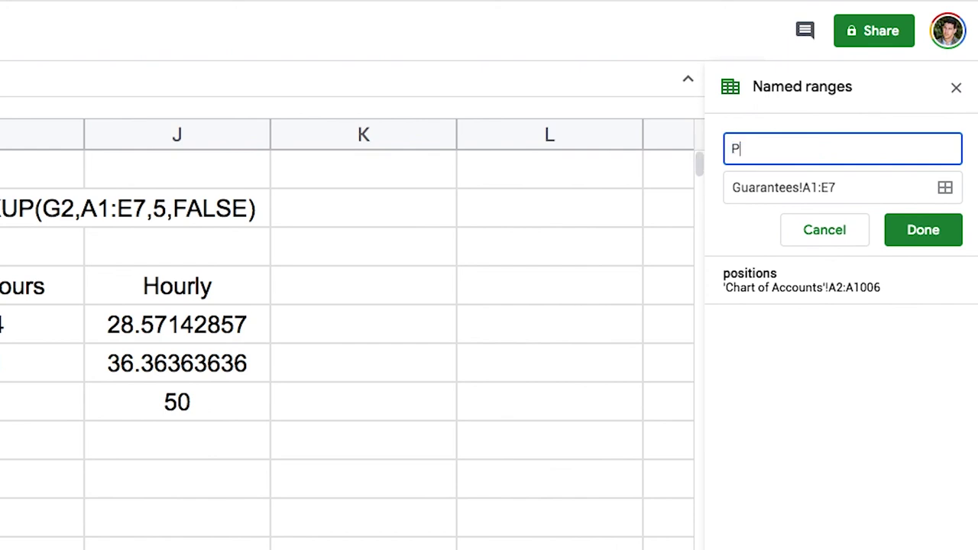
{"action": "type", "text": "ayHours"}
- Keep the range name as the single word payHours without a space and save the named range
{"action": "left_click", "coordinate": [753, 148]}
{"action": "left_click", "coordinate": [799, 148]}
{"action": "left_click_drag", "start_coordinate": [733, 154], "coordinate": [805, 153]}
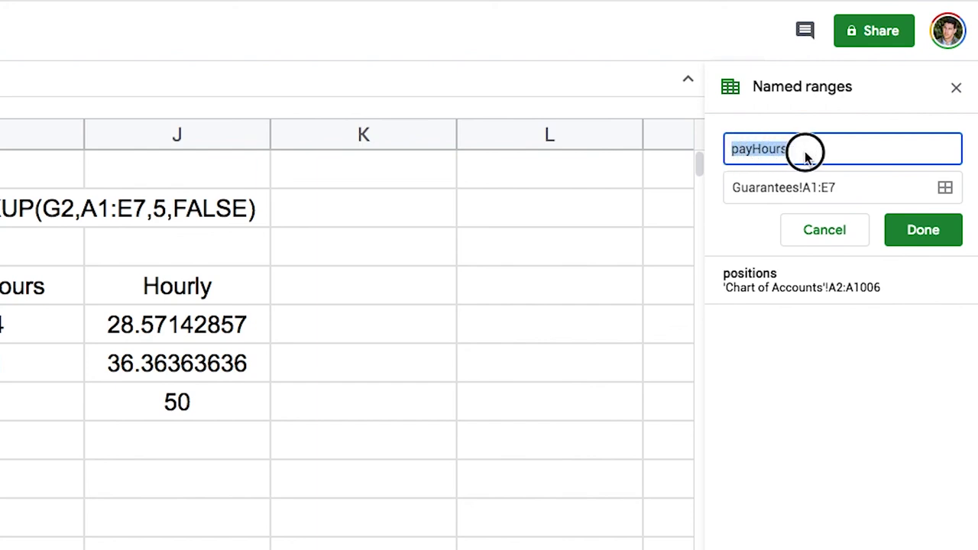
{"action": "left_click", "coordinate": [759, 153]}
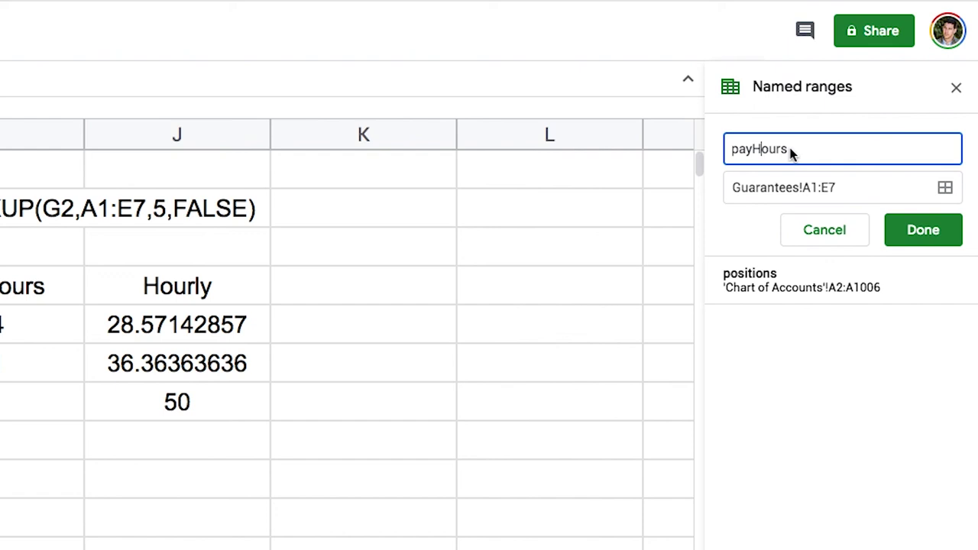
{"action": "left_click_drag", "start_coordinate": [801, 153], "coordinate": [730, 153]}
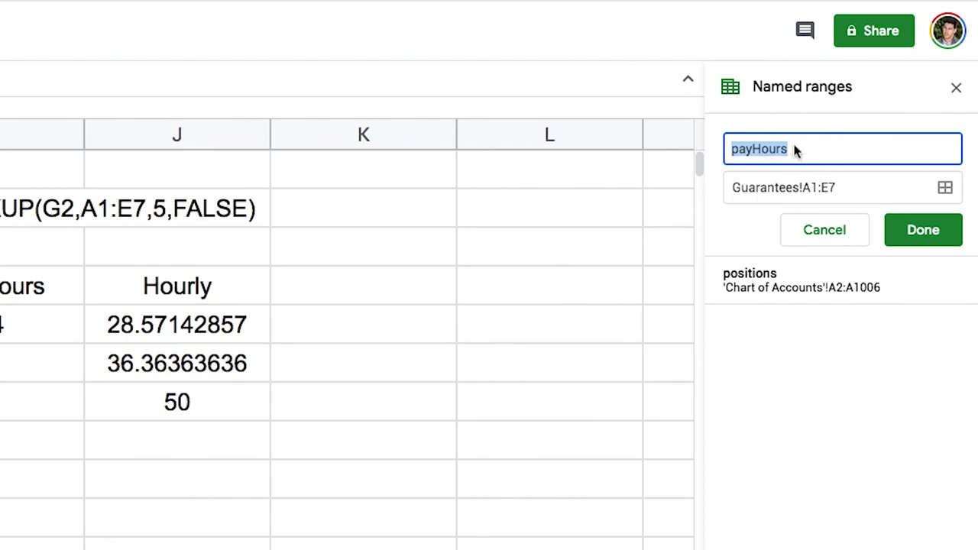
{"action": "left_click", "coordinate": [751, 150]}
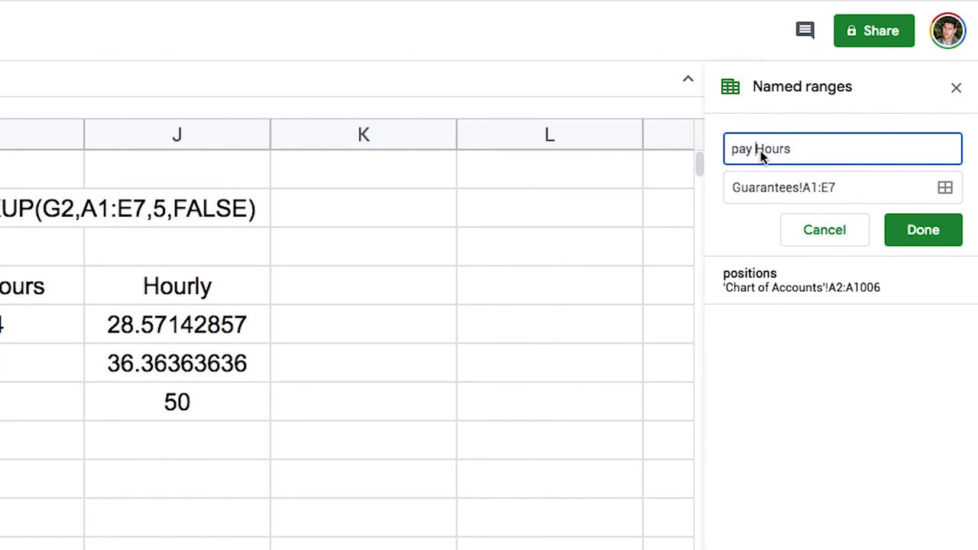
{"action": "key", "text": "BackSpace"}
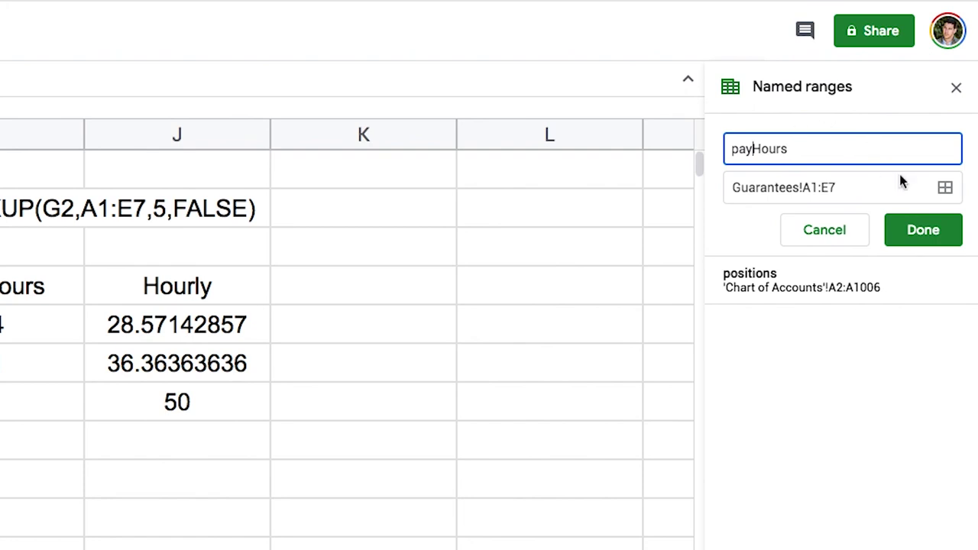
{"action": "left_click", "coordinate": [919, 231]}
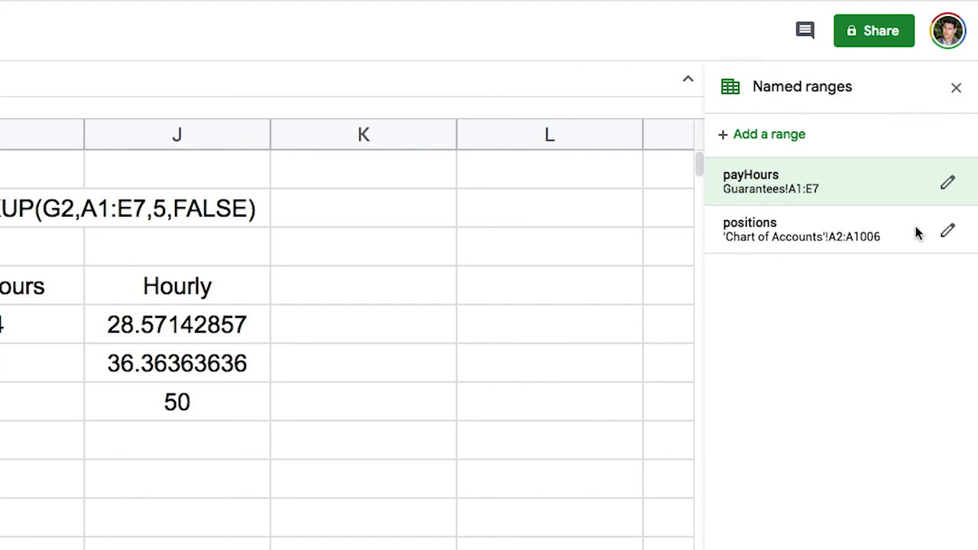
{"action": "left_click", "coordinate": [956, 87]}
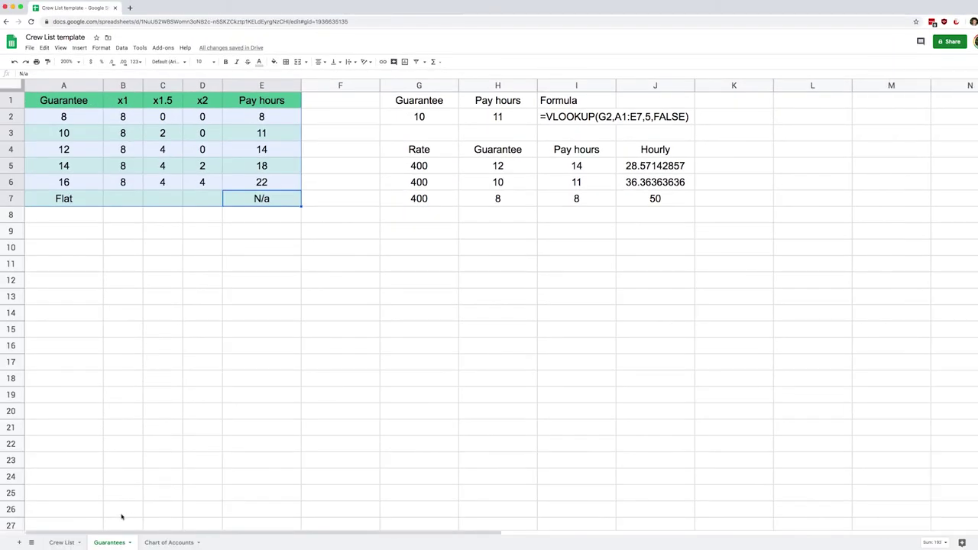
- On the Crew List sheet, clear the existing hourly value in G2
{"action": "left_click", "coordinate": [61, 543]}
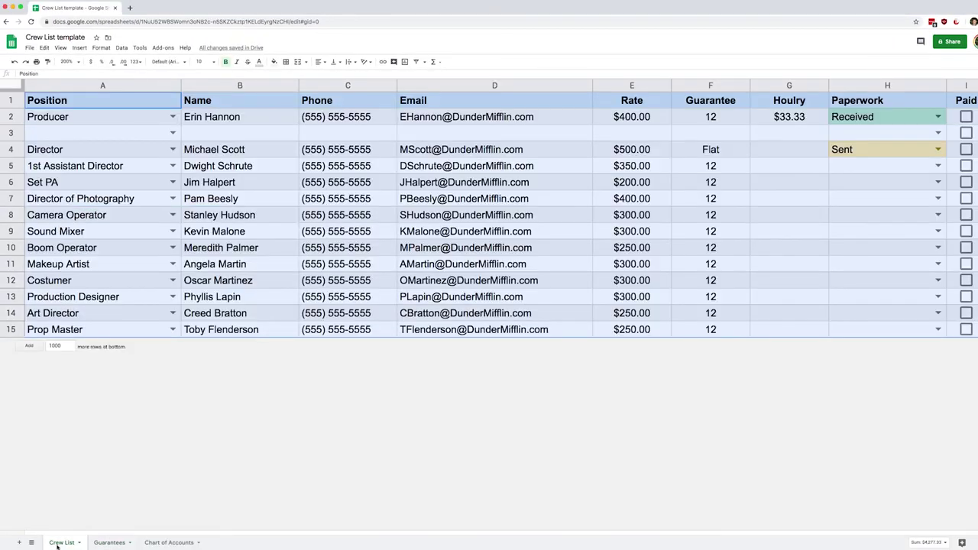
{"action": "left_click", "coordinate": [793, 118]}
{"action": "key", "text": "Delete"}
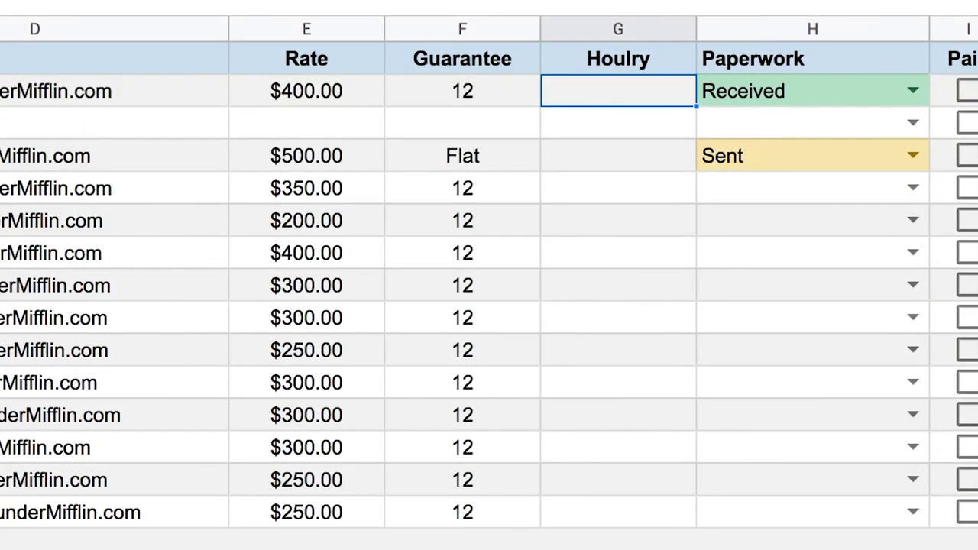
- Start a VLOOKUP formula in G2 with F2 as the search key and the named range payHours as the lookup range
{"action": "type", "text": "=vlookup"}
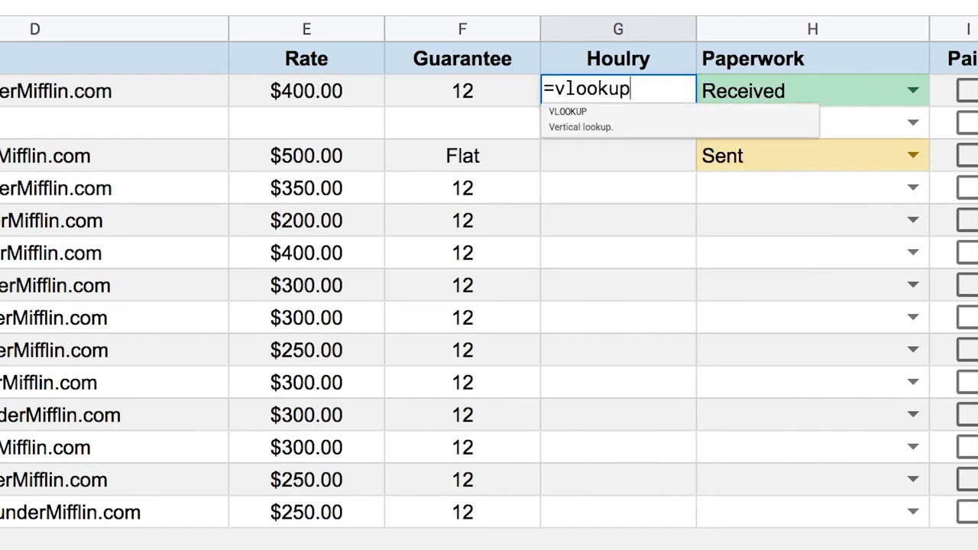
{"action": "type", "text": "("}
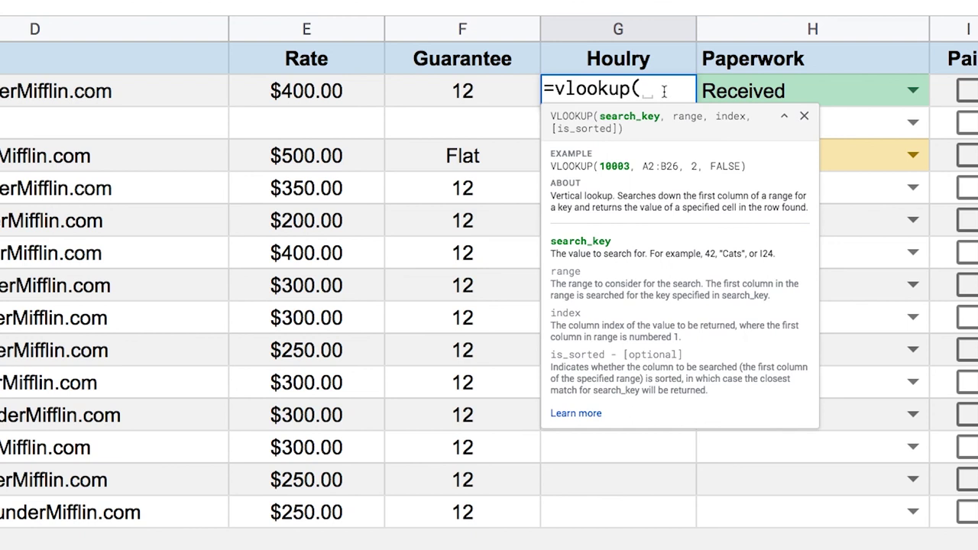
{"action": "left_click", "coordinate": [459, 100]}
{"action": "type", "text": ","}
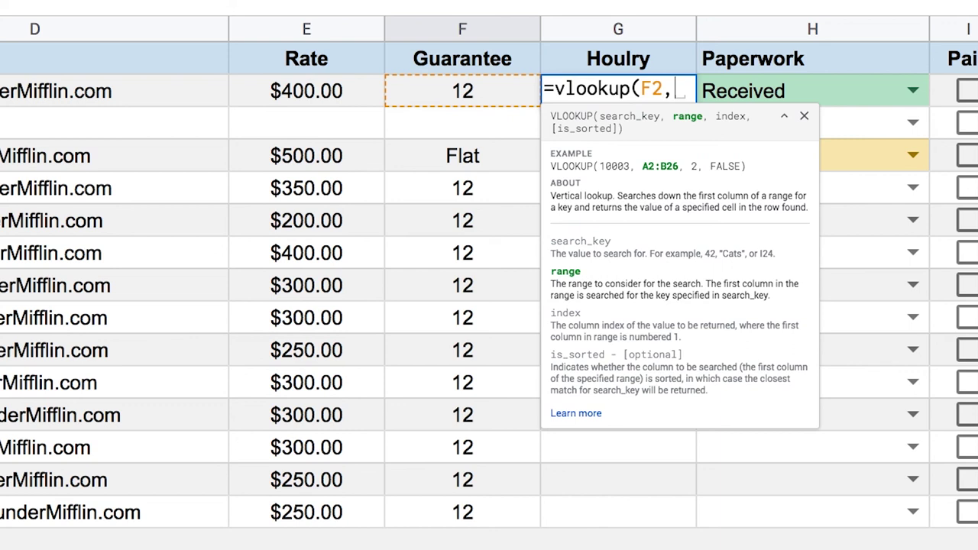
{"action": "type", "text": "pay"}
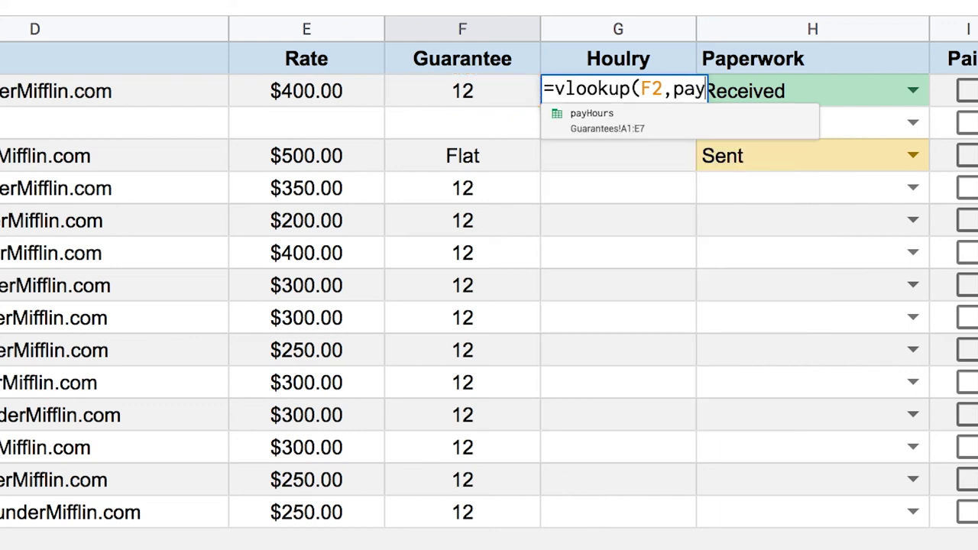
{"action": "left_click", "coordinate": [608, 122]}
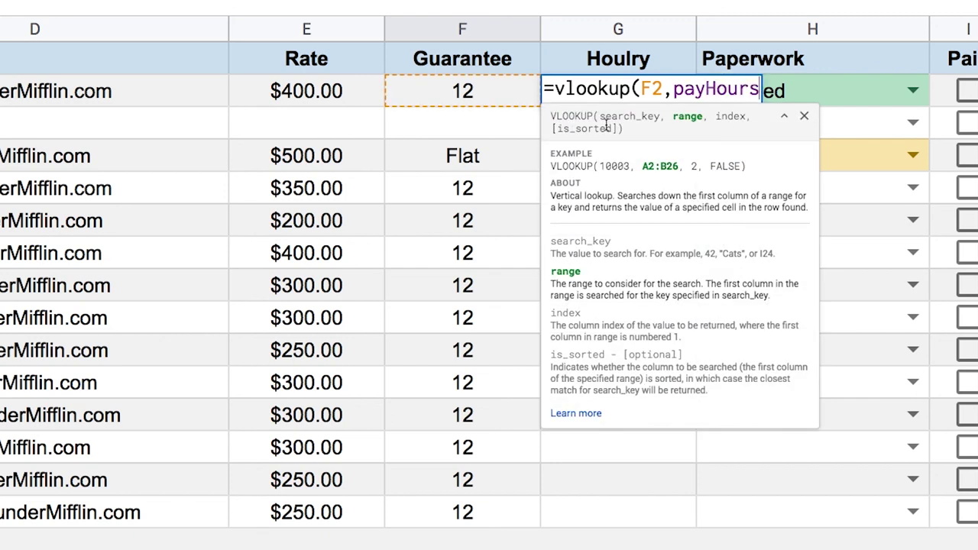
{"action": "type", "text": ","}
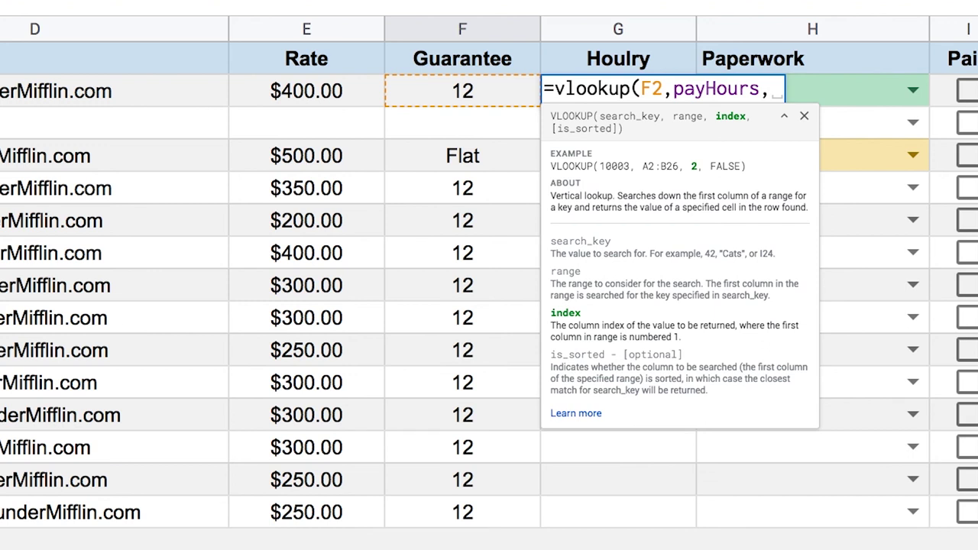
{"action": "left_click_drag", "start_coordinate": [761, 88], "coordinate": [684, 89]}
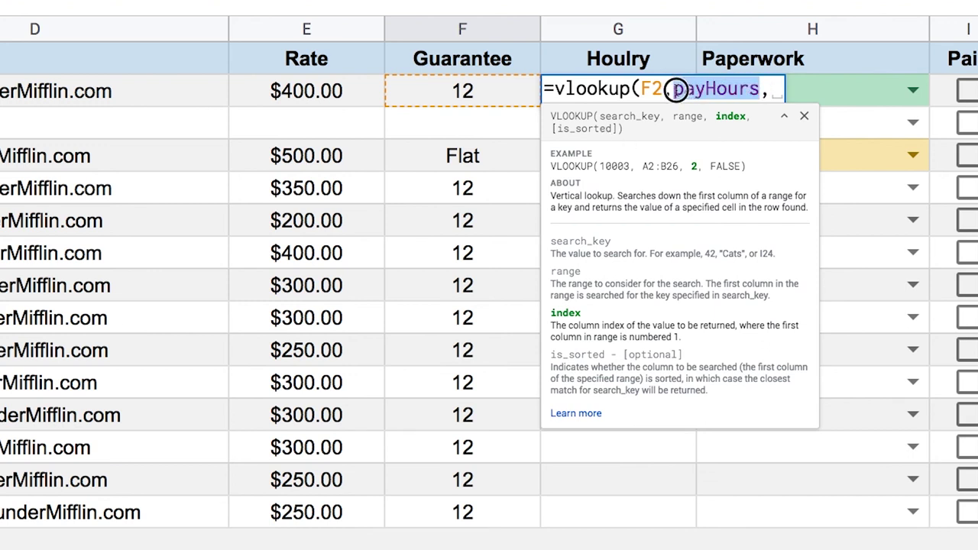
{"action": "type", "text": "d"}
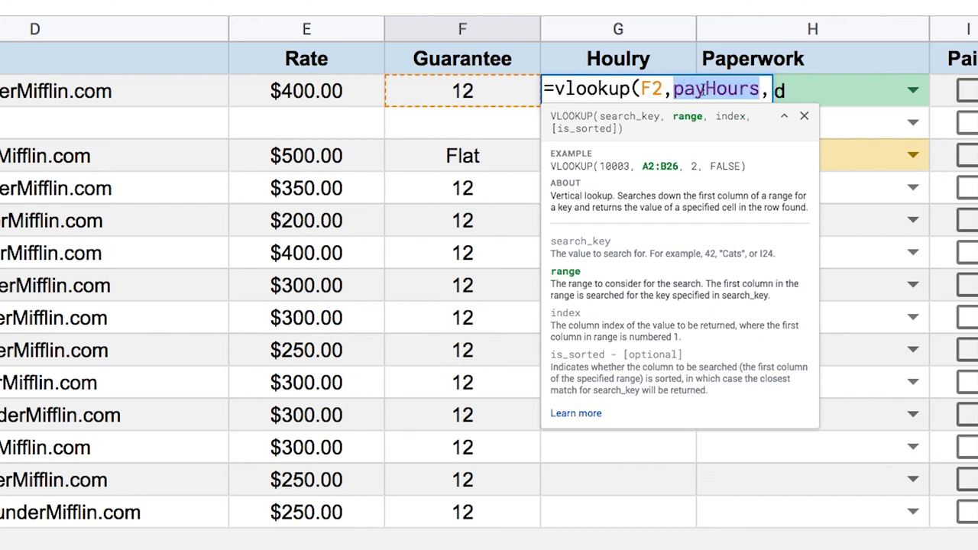
{"action": "left_click", "coordinate": [764, 89]}
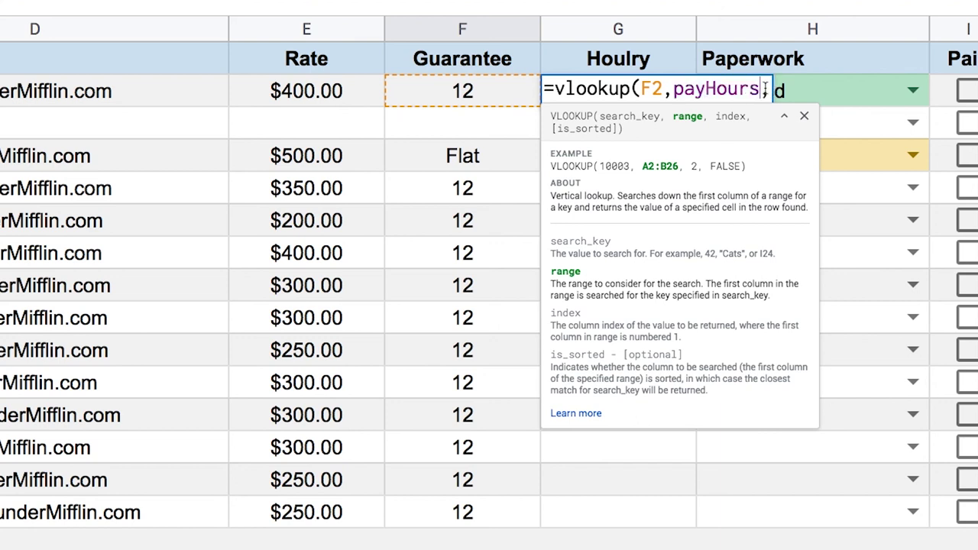
{"action": "type", "text": ","}
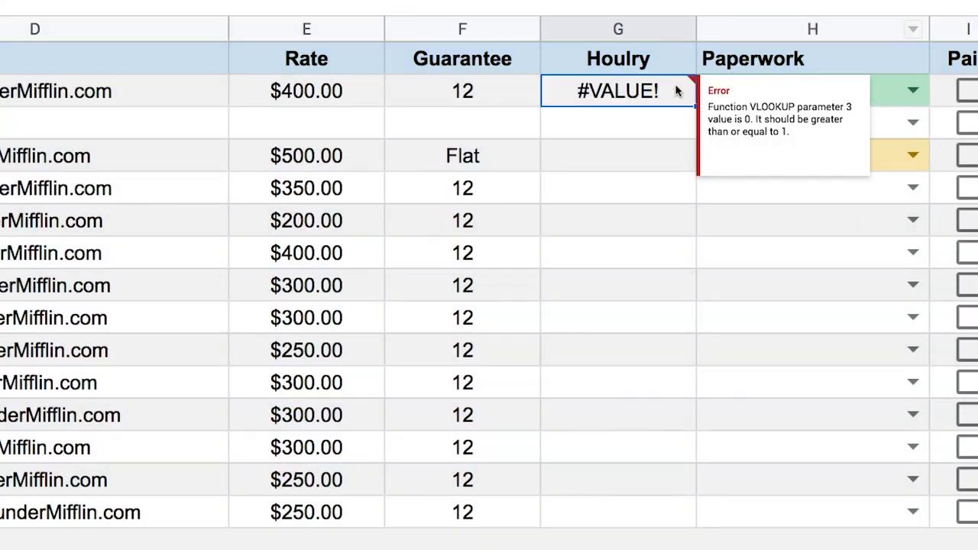
- Complete the VLOOKUP formula in G2 with column index 5 and FALSE for exact matching
{"action": "double_click", "coordinate": [671, 90]}
{"action": "key", "text": "Left"}
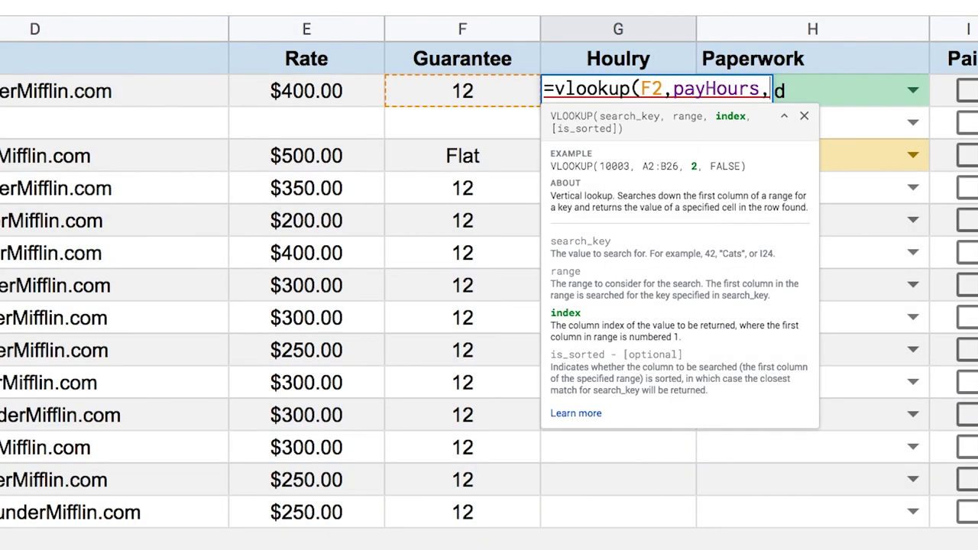
{"action": "type", "text": "5,FA"}
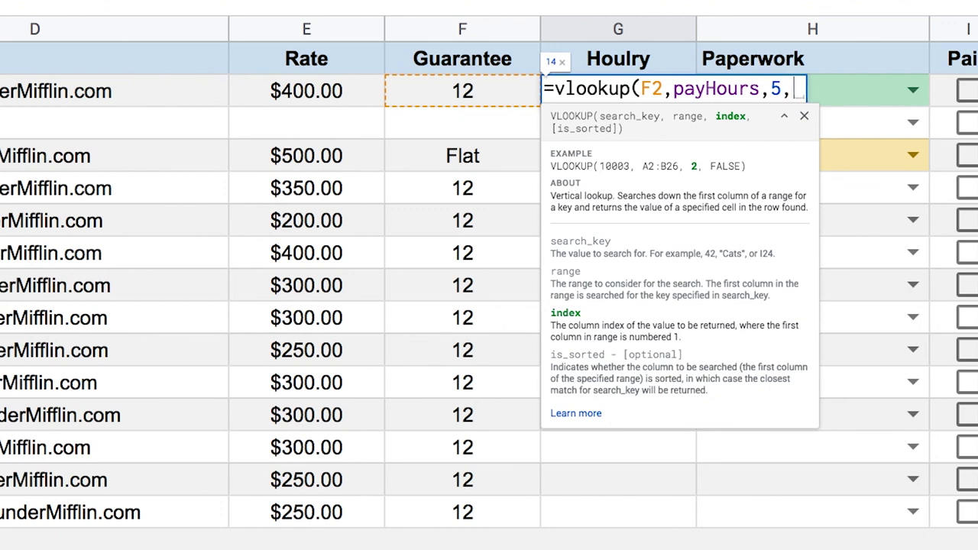
{"action": "type", "text": "LSE"}
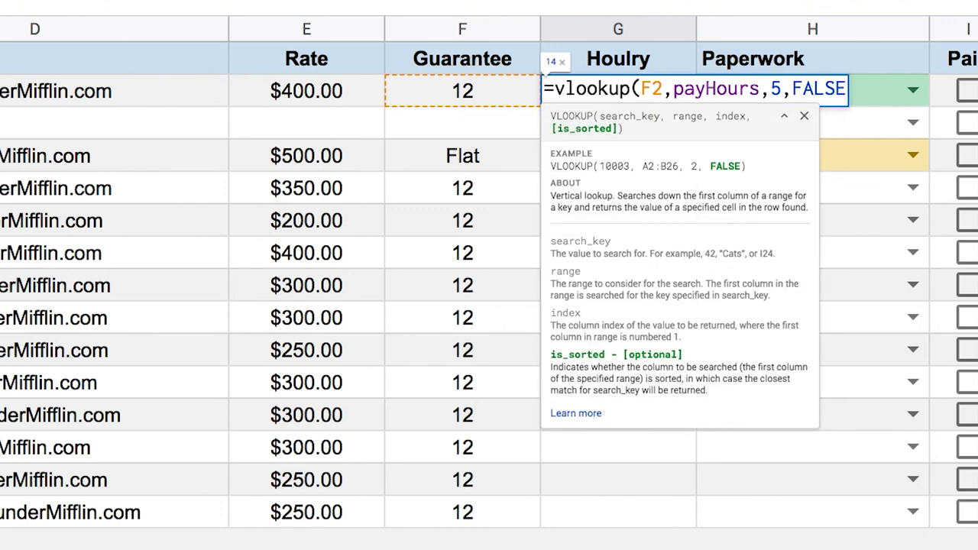
{"action": "type", "text": ")"}
{"action": "key", "text": "Return"}
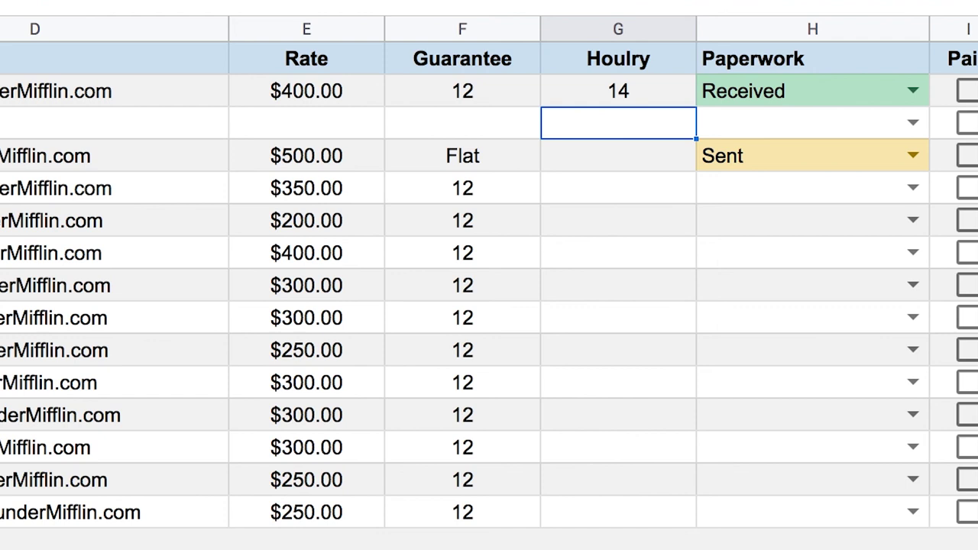
- Divide the rate by the looked-up pay hours in G2 by changing the formula to =E2/vlookup(F2,payHours,5,FALSE)
{"action": "left_click", "coordinate": [656, 94]}
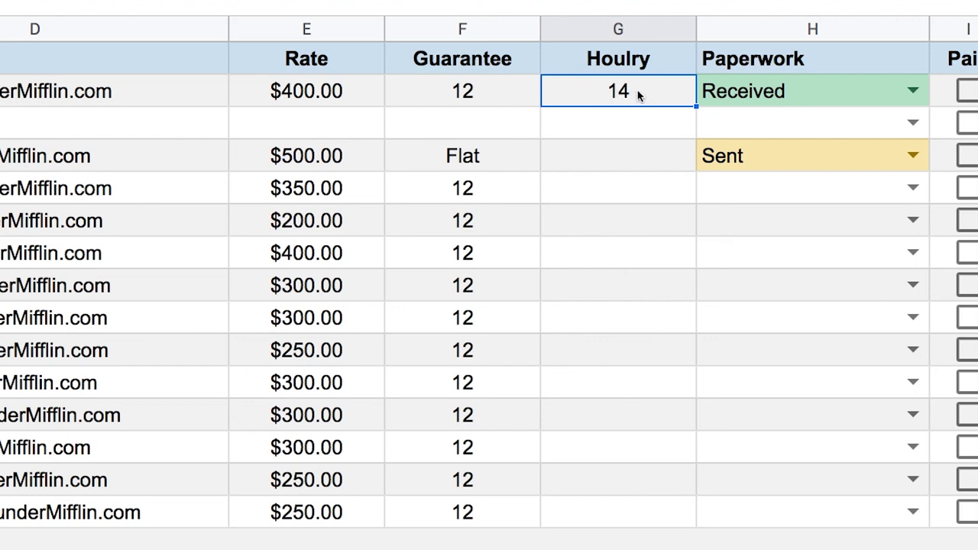
{"action": "left_click", "coordinate": [360, 99]}
{"action": "left_click", "coordinate": [592, 99]}
{"action": "double_click", "coordinate": [592, 99]}
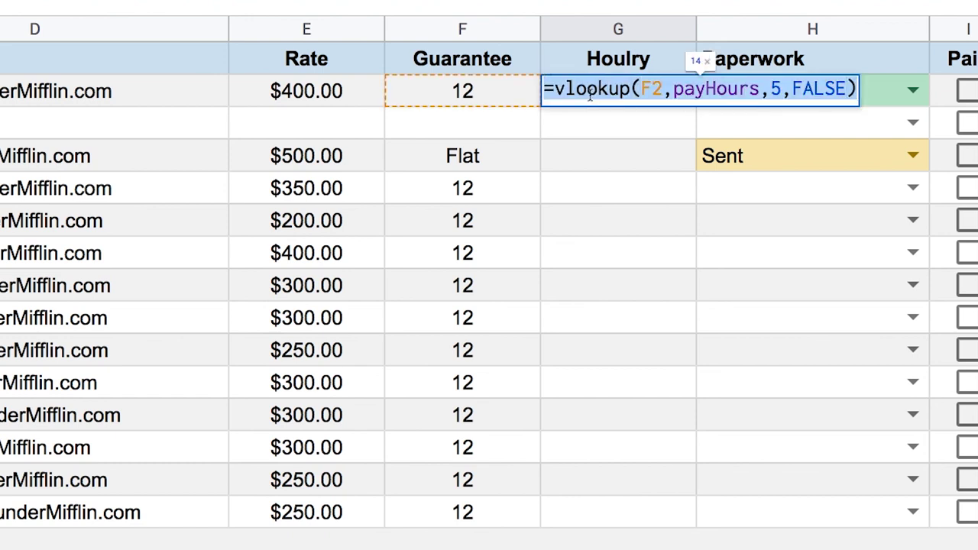
{"action": "left_click", "coordinate": [553, 89]}
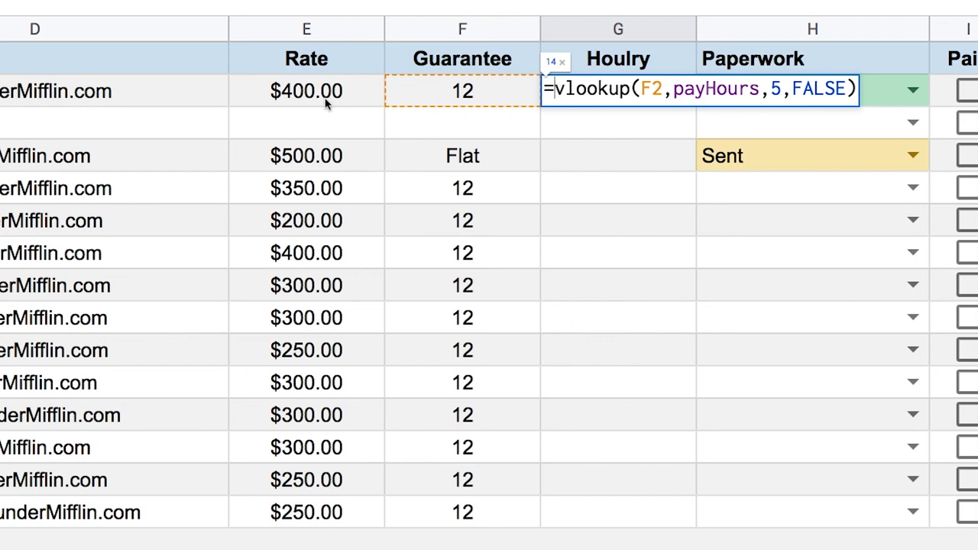
{"action": "type", "text": "E2"}
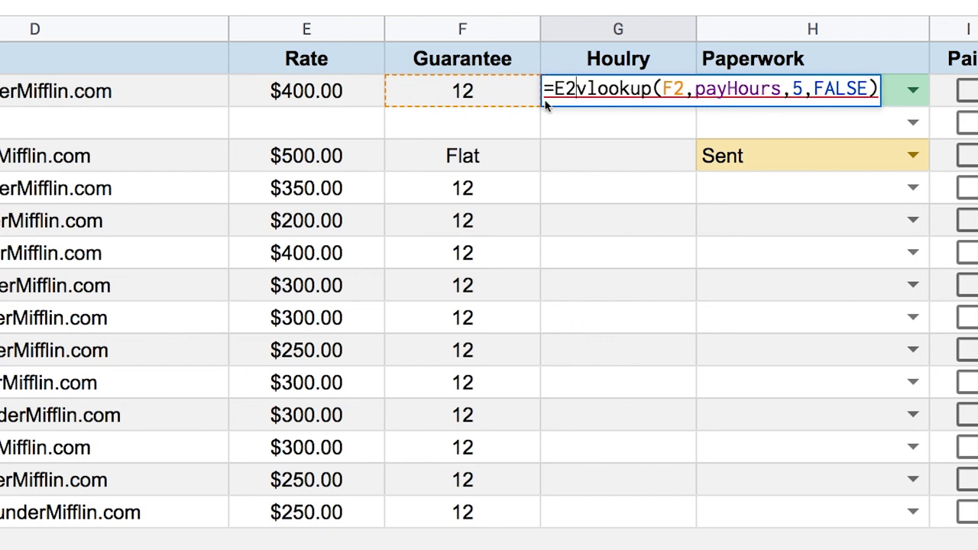
{"action": "type", "text": "/"}
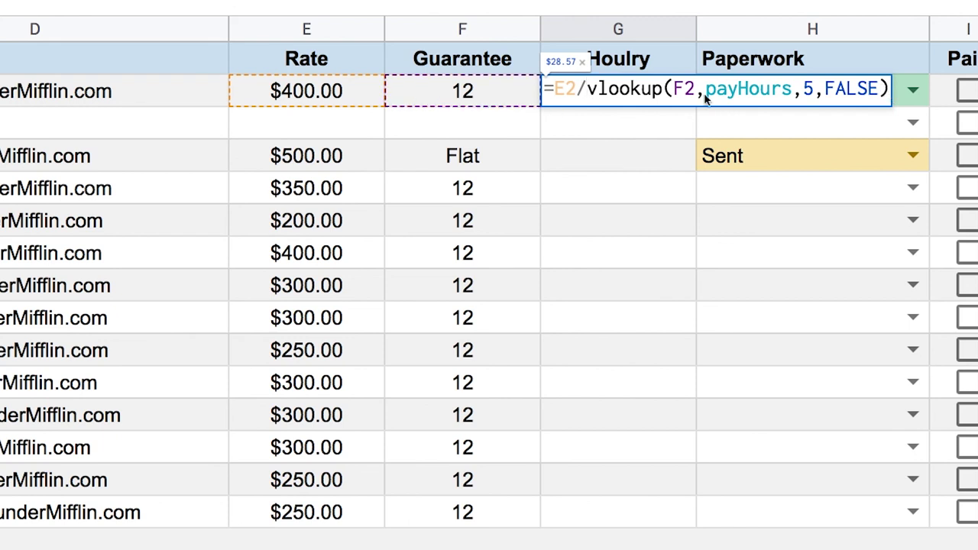
{"action": "key", "text": "Return"}
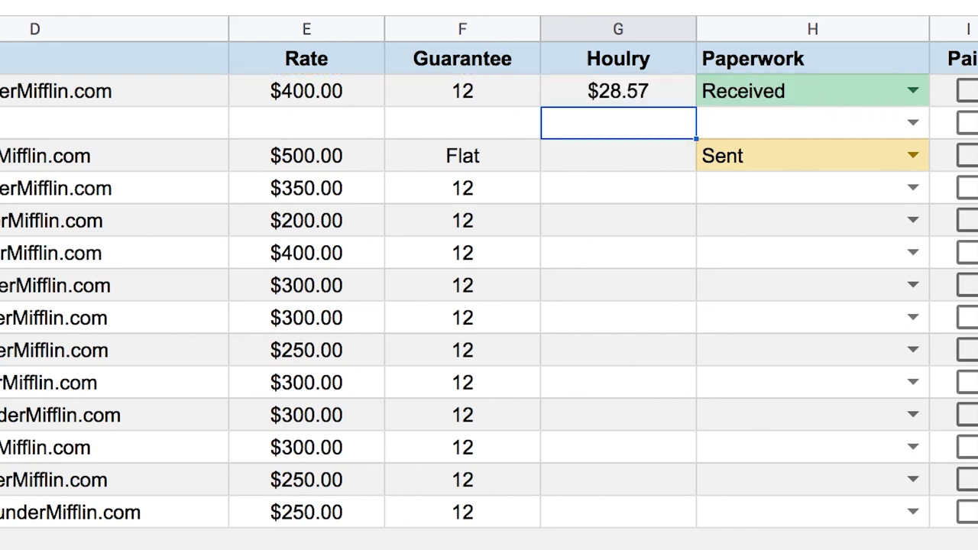
- Display the hourly rate in G2 with four decimal places
{"action": "left_click", "coordinate": [663, 98]}
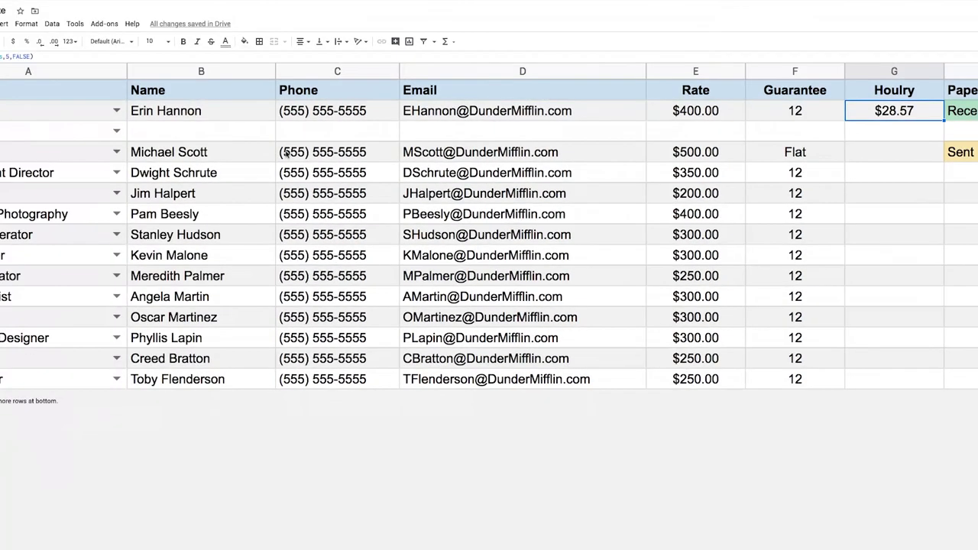
{"action": "left_click", "coordinate": [54, 42]}
{"action": "left_click", "coordinate": [55, 42]}
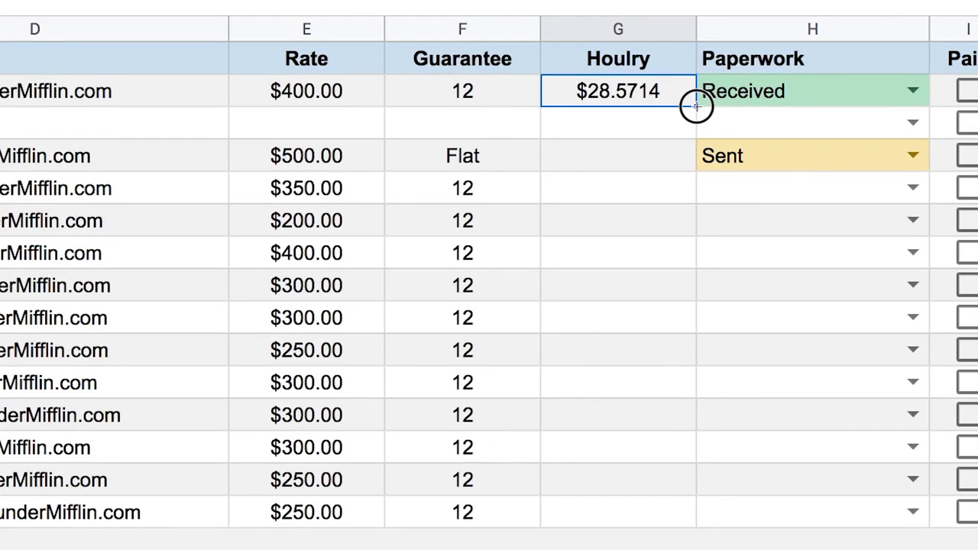
- Fill the hourly rate formula from G2 down through G15 for every crew row
{"action": "left_click_drag", "start_coordinate": [943, 120], "coordinate": [944, 129]}
{"action": "left_click_drag", "start_coordinate": [696, 120], "coordinate": [684, 104]}
{"action": "left_click", "coordinate": [485, 91]}
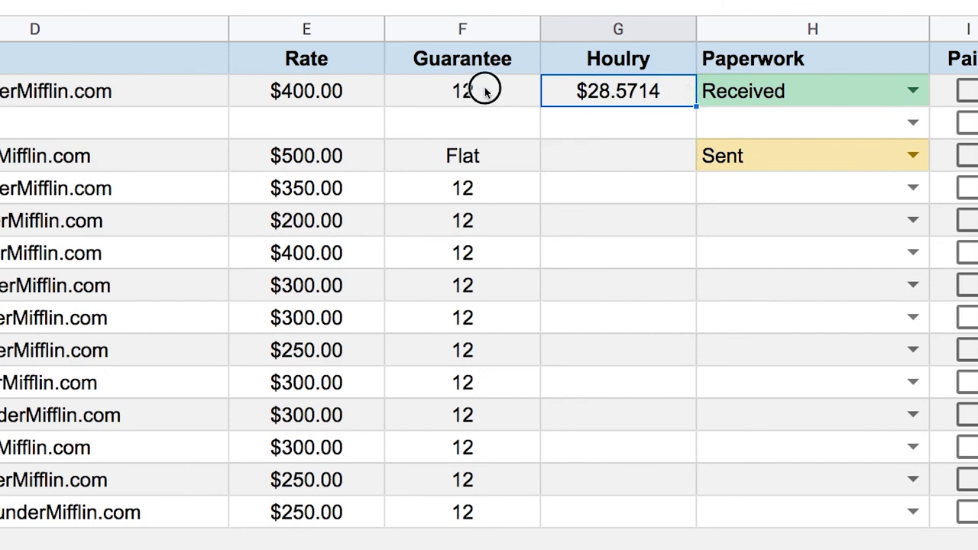
{"action": "left_click", "coordinate": [699, 103]}
{"action": "left_click", "coordinate": [667, 94]}
{"action": "left_click_drag", "start_coordinate": [699, 109], "coordinate": [696, 527]}
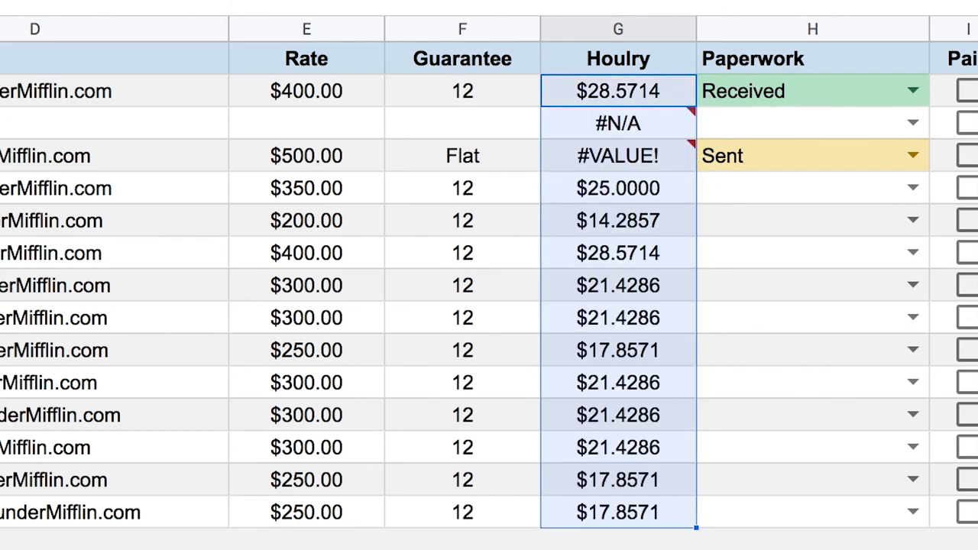
- Examine the formula errors in G3 and G4 against the Guarantee entries in their rows
{"action": "left_click", "coordinate": [648, 191]}
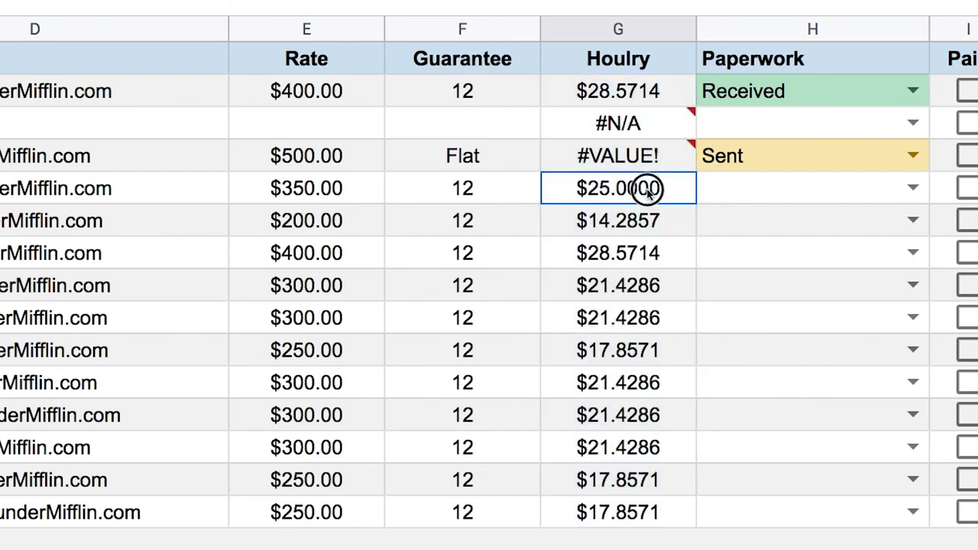
{"action": "left_click", "coordinate": [600, 162]}
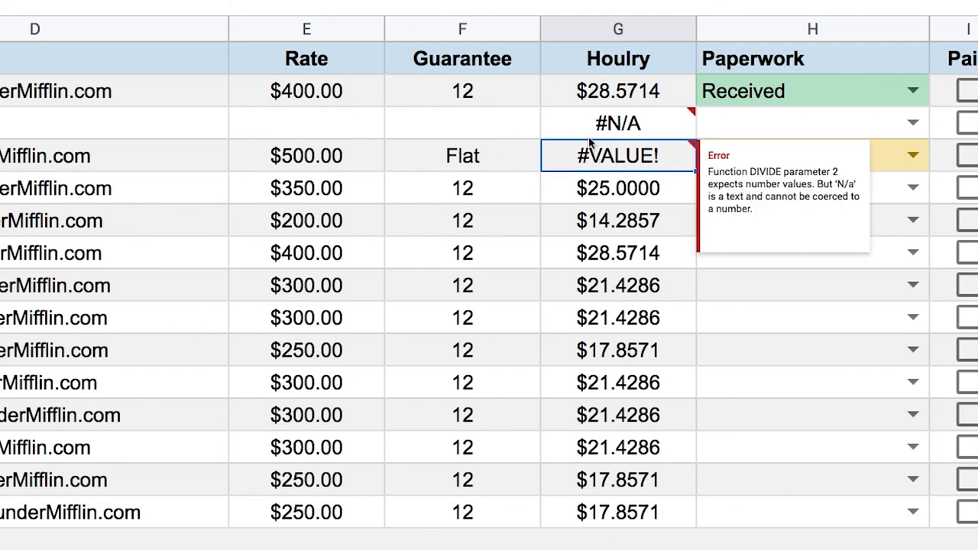
{"action": "left_click", "coordinate": [517, 124]}
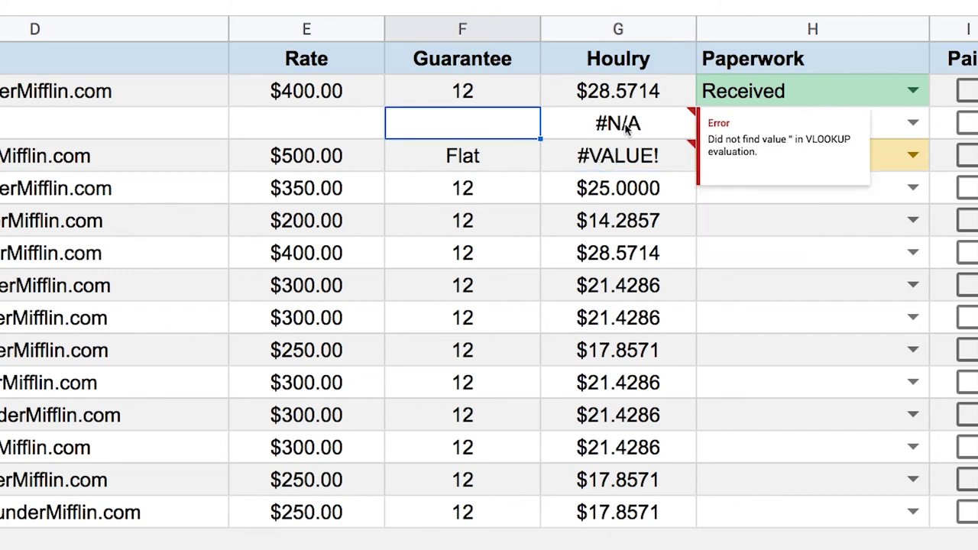
{"action": "left_click", "coordinate": [626, 128]}
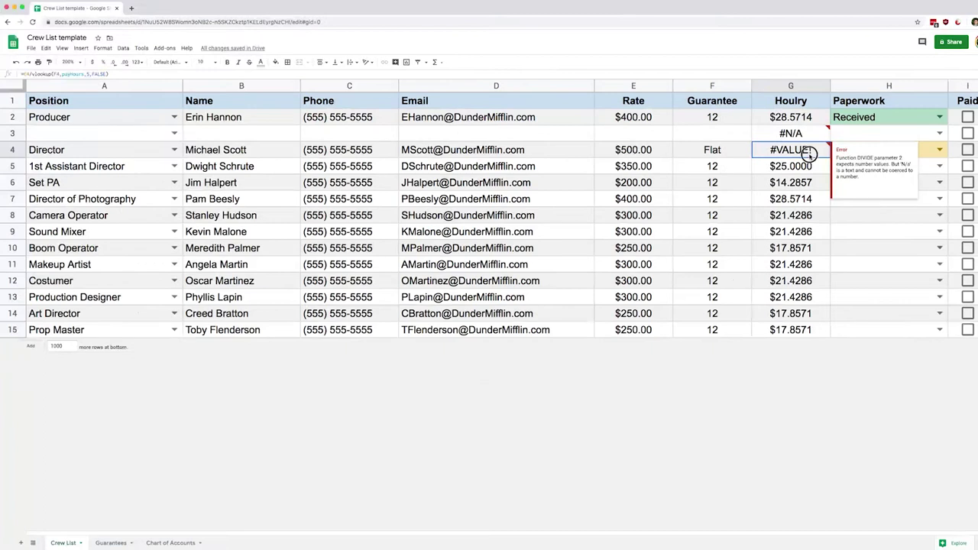
{"action": "left_click", "coordinate": [722, 150]}
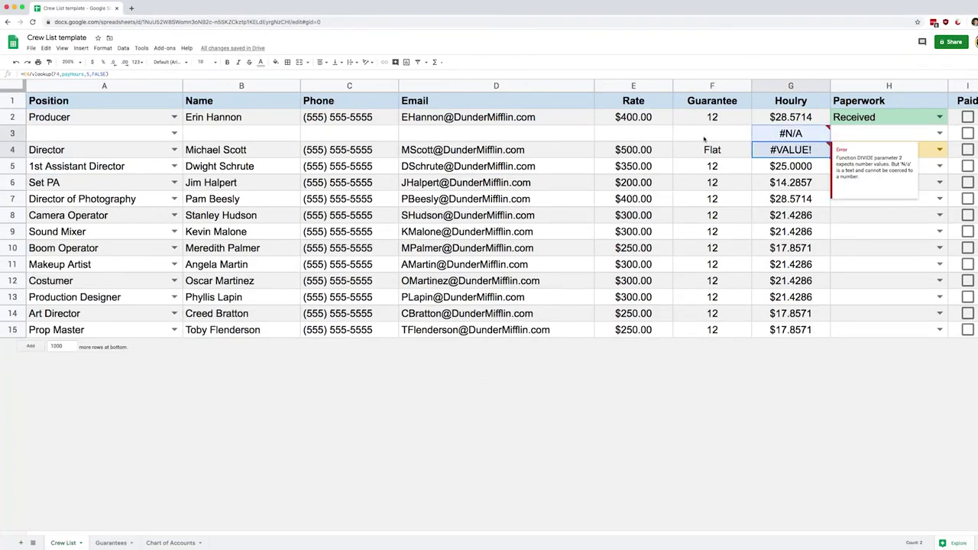
{"action": "left_click", "coordinate": [804, 118]}
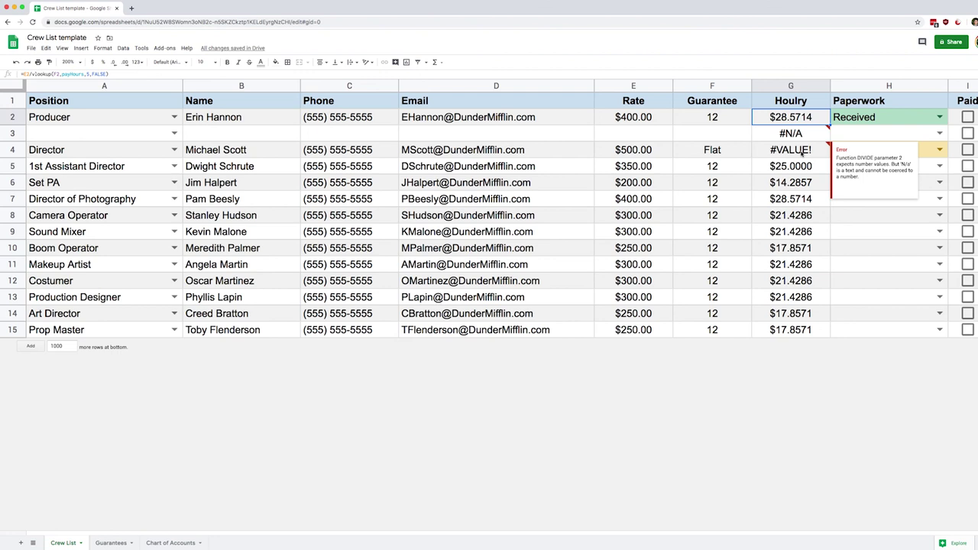
{"action": "mouse_move", "coordinate": [816, 139]}
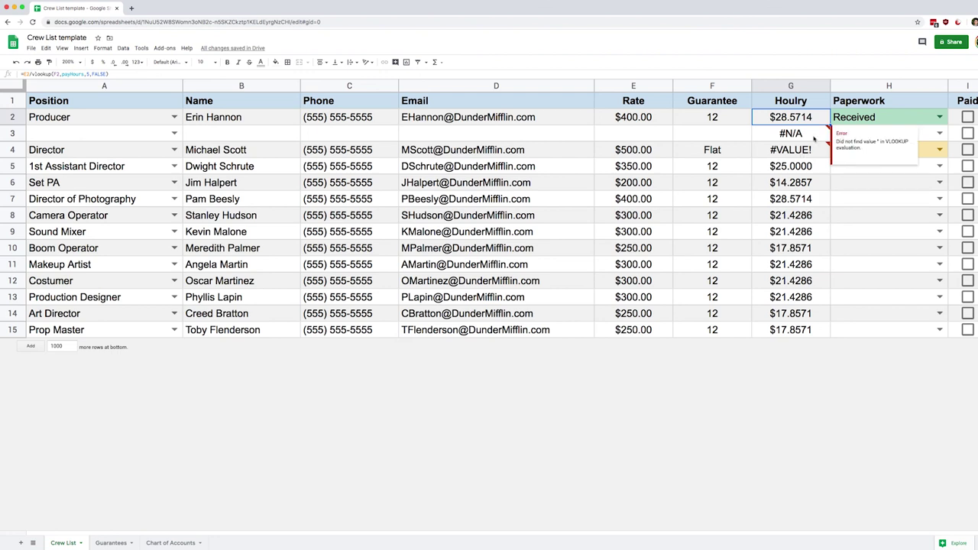